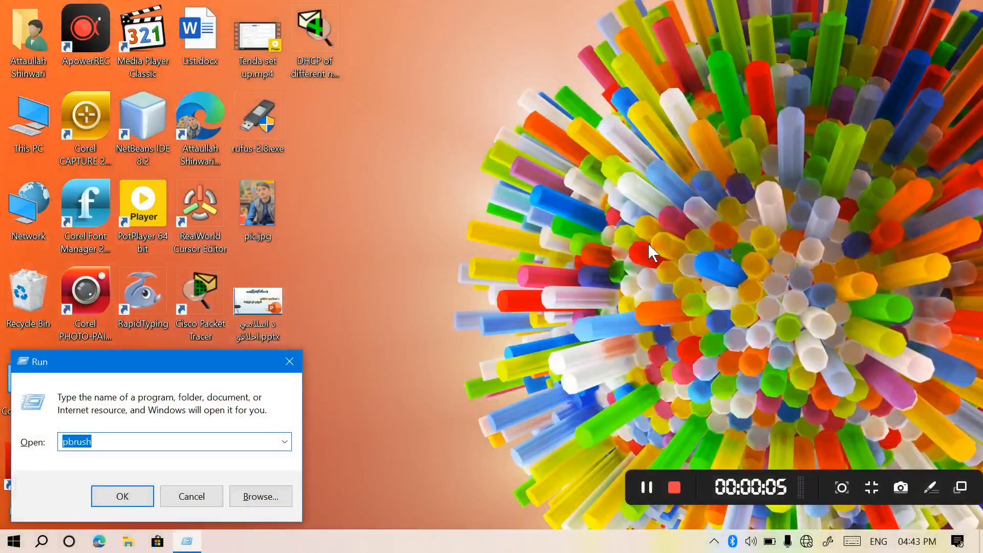
Launch Word and create a new blank document.
key(Return)
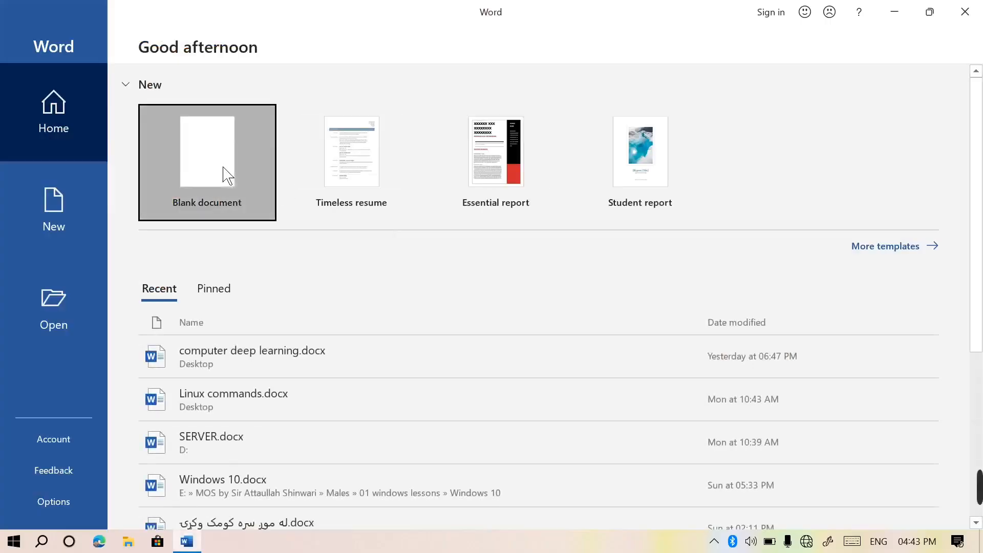
click(228, 175)
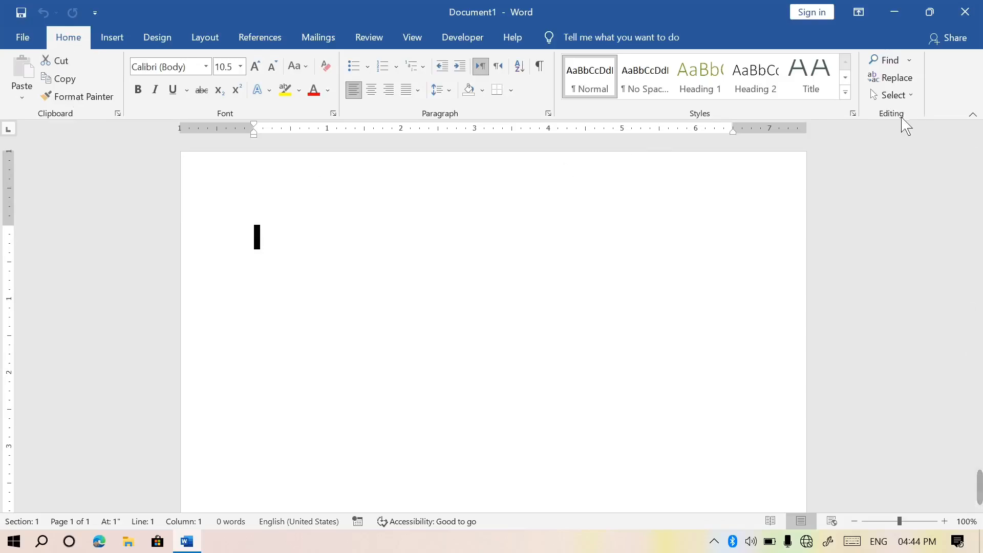
Browse the built-in cover pages and insert the Motion cover page.
click(121, 48)
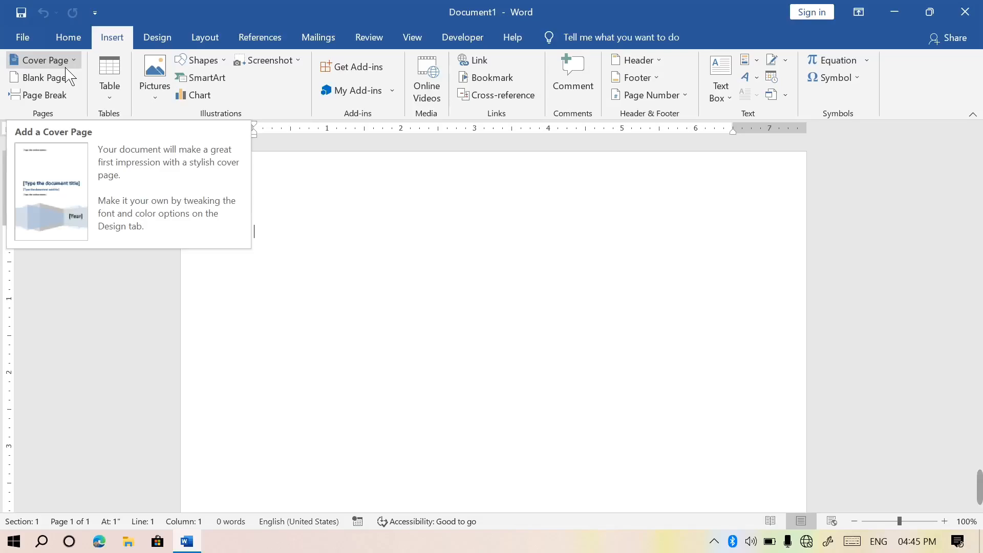
click(65, 67)
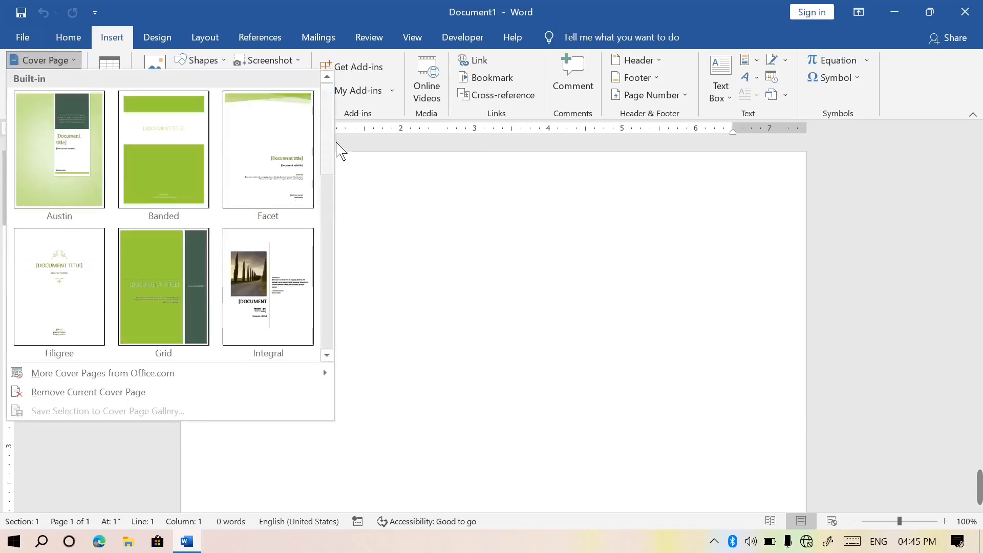
drag(330, 149, 328, 292)
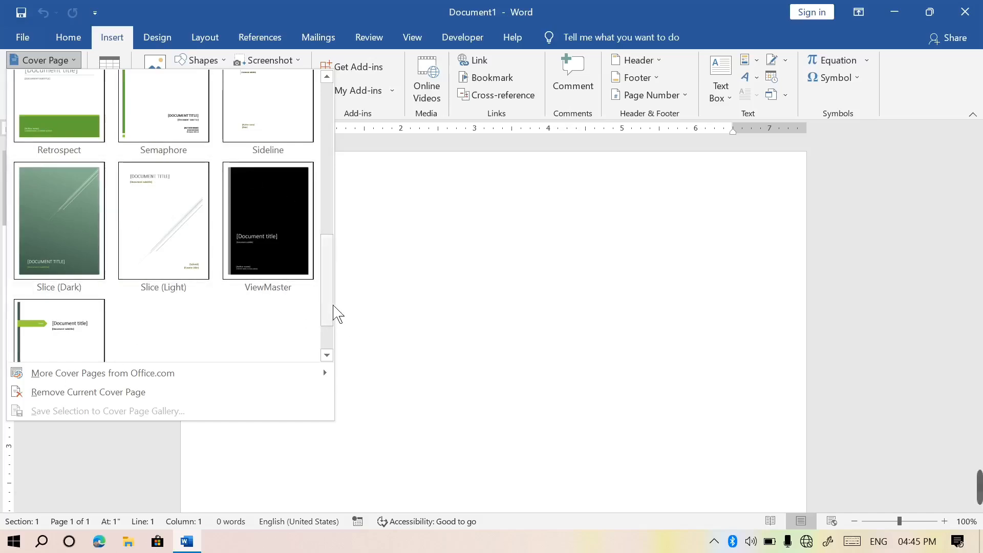
drag(333, 309, 332, 220)
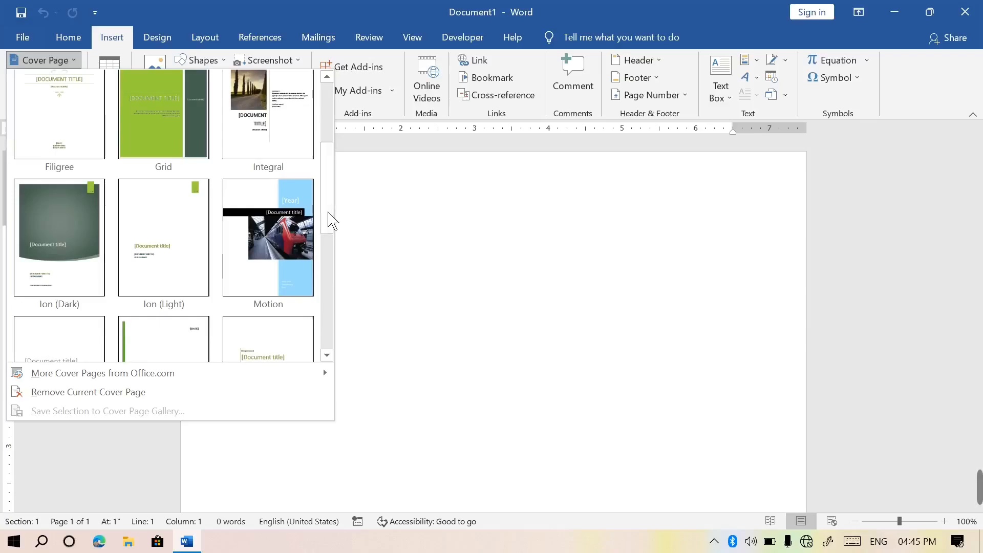
click(279, 238)
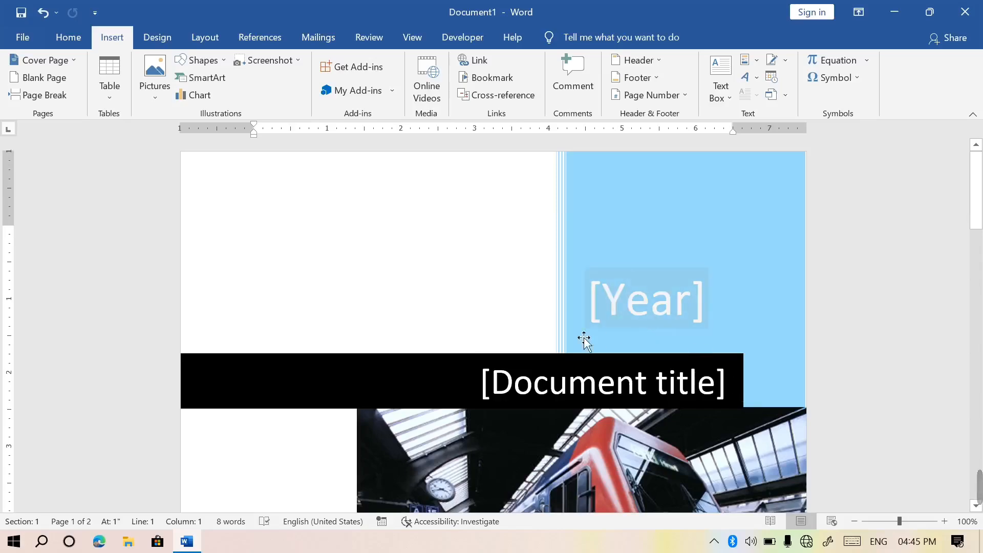
Fill in the cover page with 2025 as the year and "Computer" as the document title.
click(649, 314)
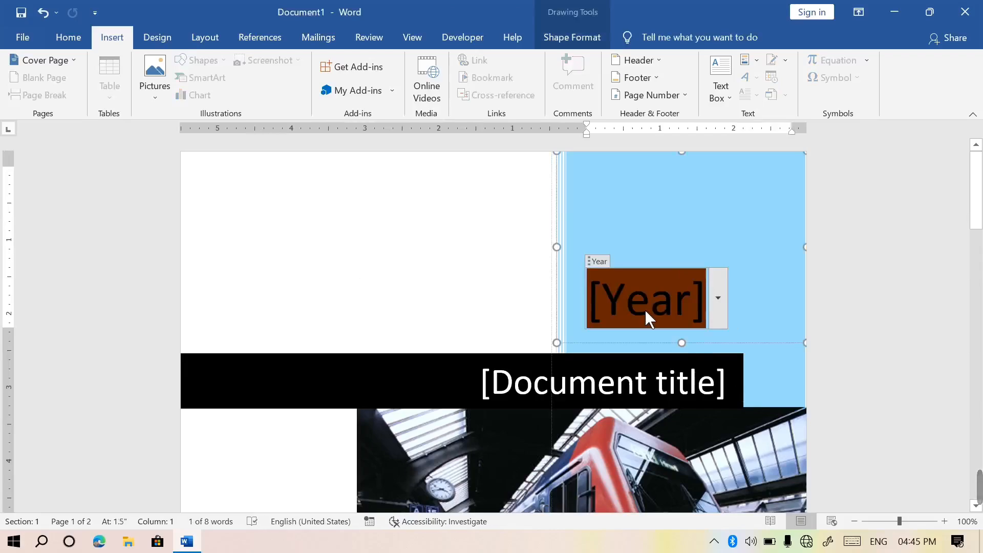
text(2025)
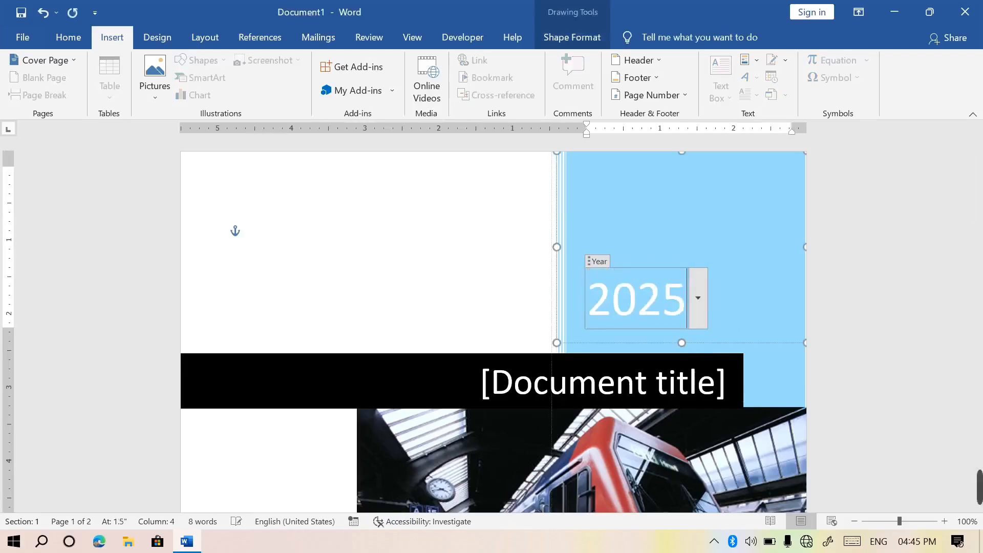
click(704, 394)
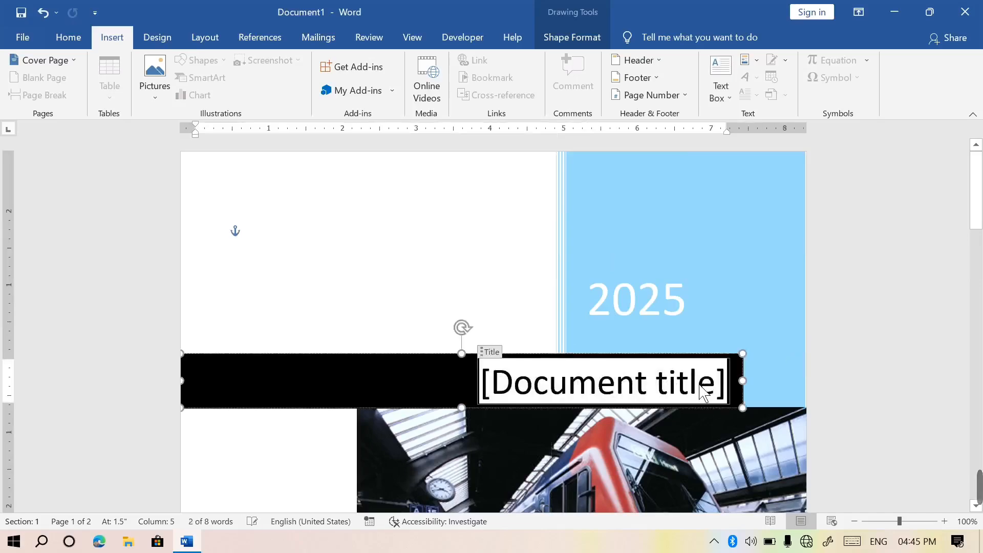
text(C)
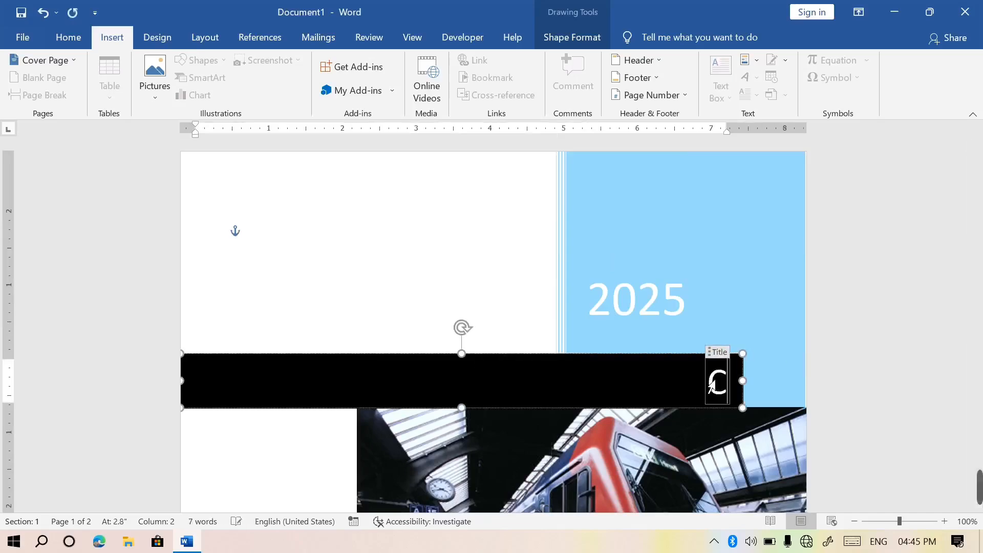
text(omputer)
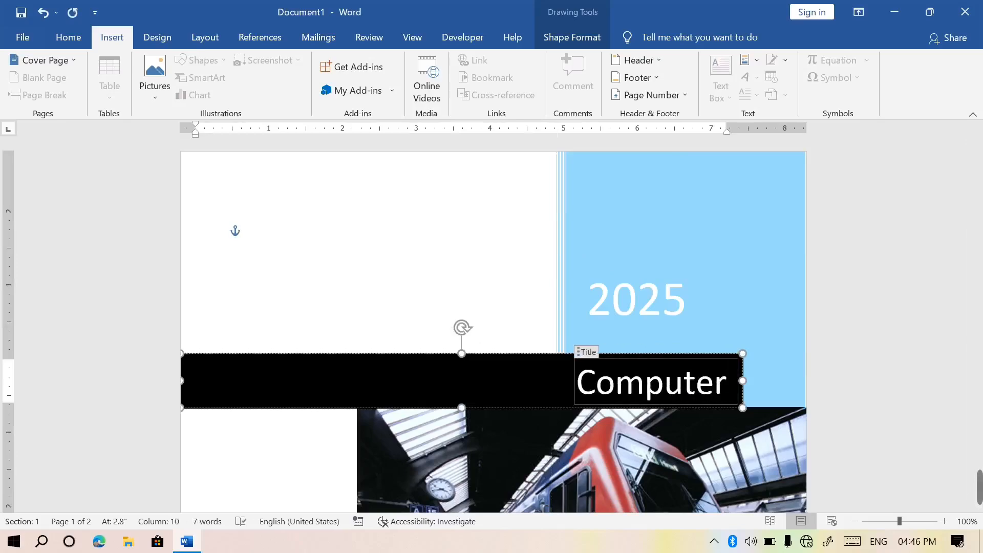
Enlarge the title "Computer" by two font-size steps and move its black band up to just overlap the year.
double_click(703, 393)
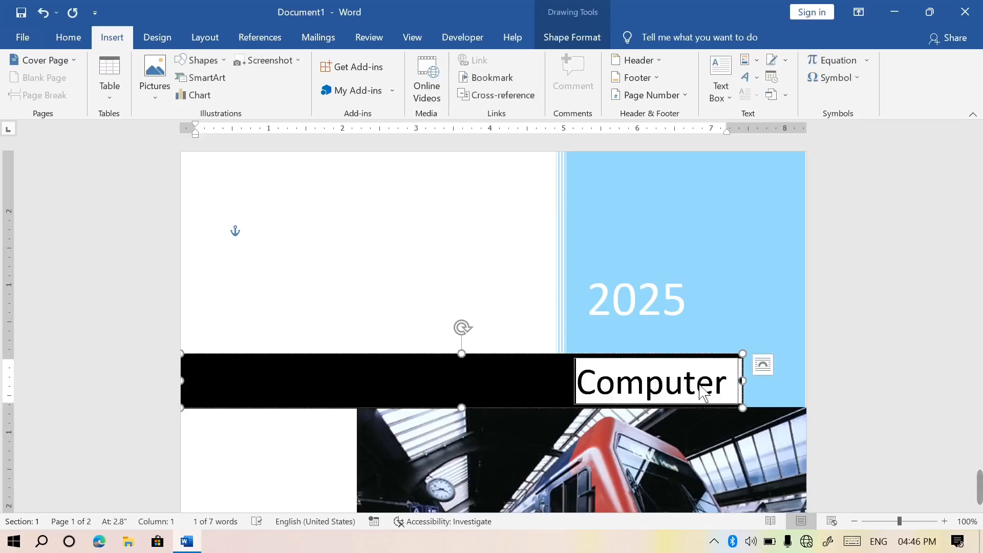
key(ctrl+shift+period)
key(ctrl+shift+period)
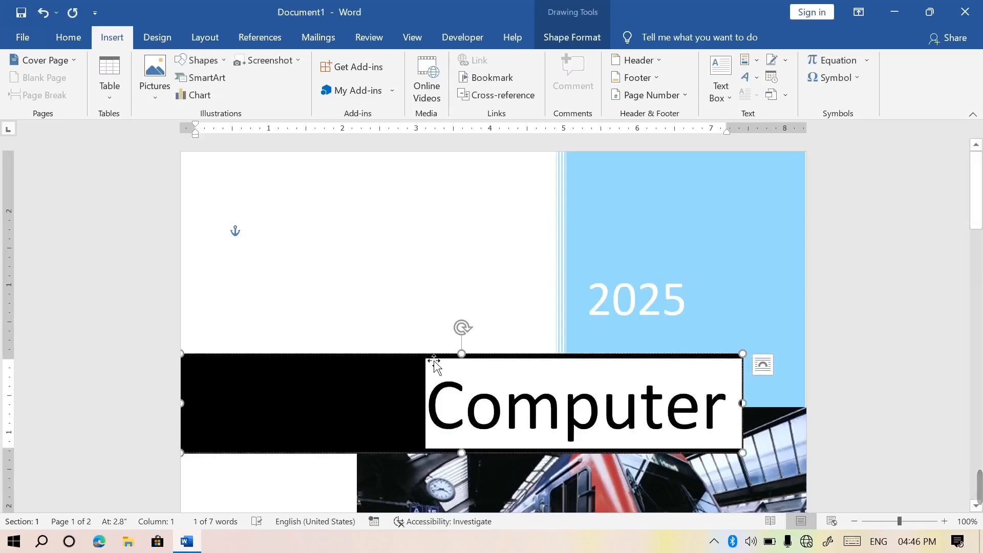
drag(434, 362, 424, 322)
click(639, 299)
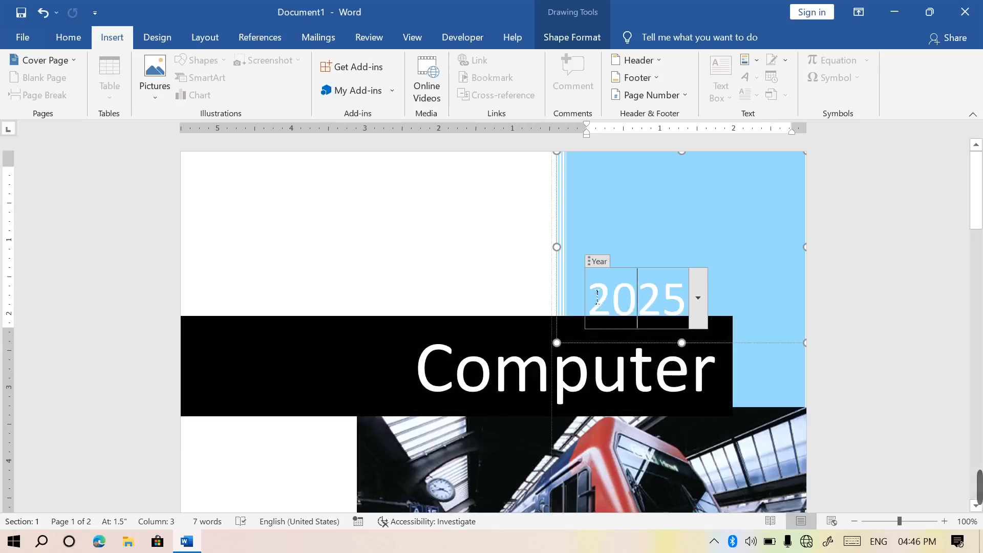
click(597, 261)
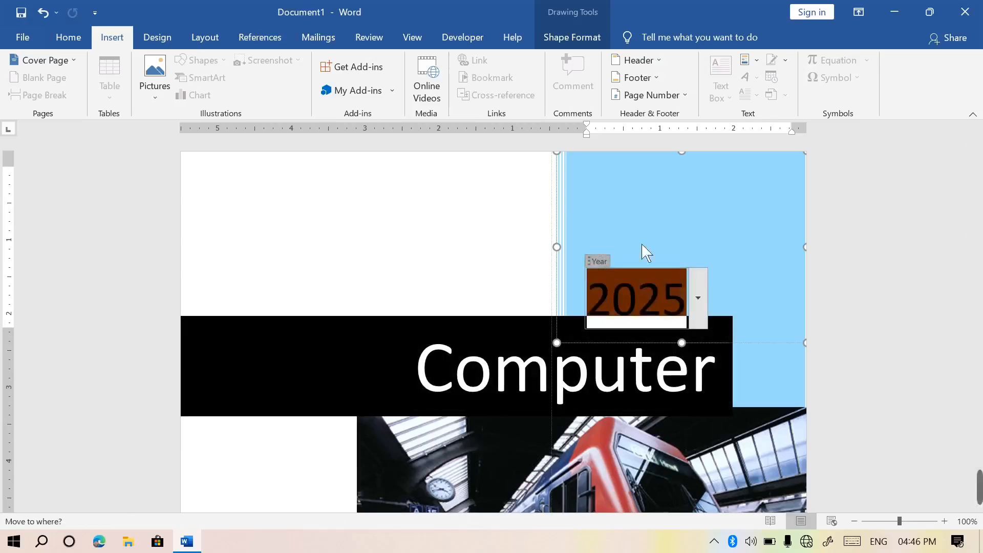
click(362, 413)
click(330, 297)
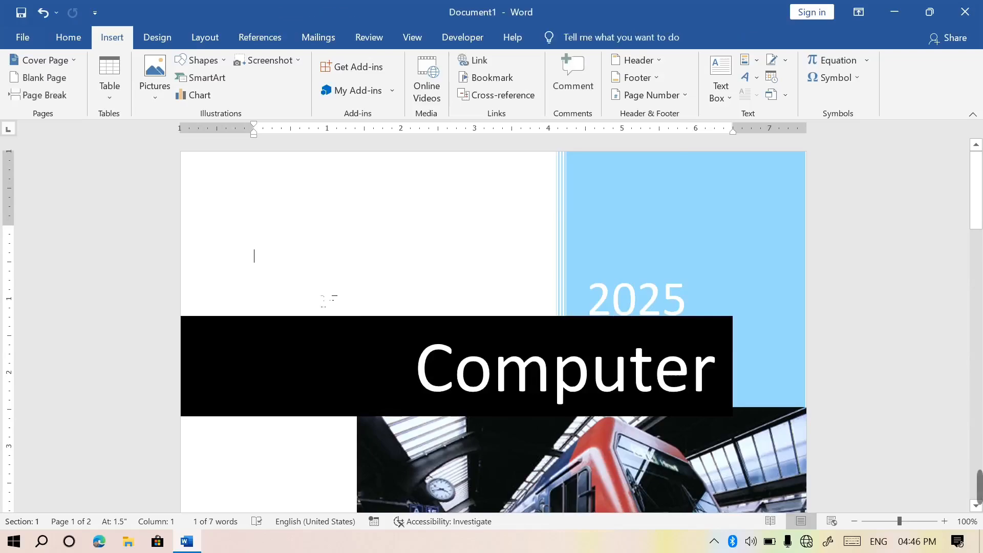
Reduce the title "Computer" by one font-size step to 48 pt and center it in the black band.
click(423, 327)
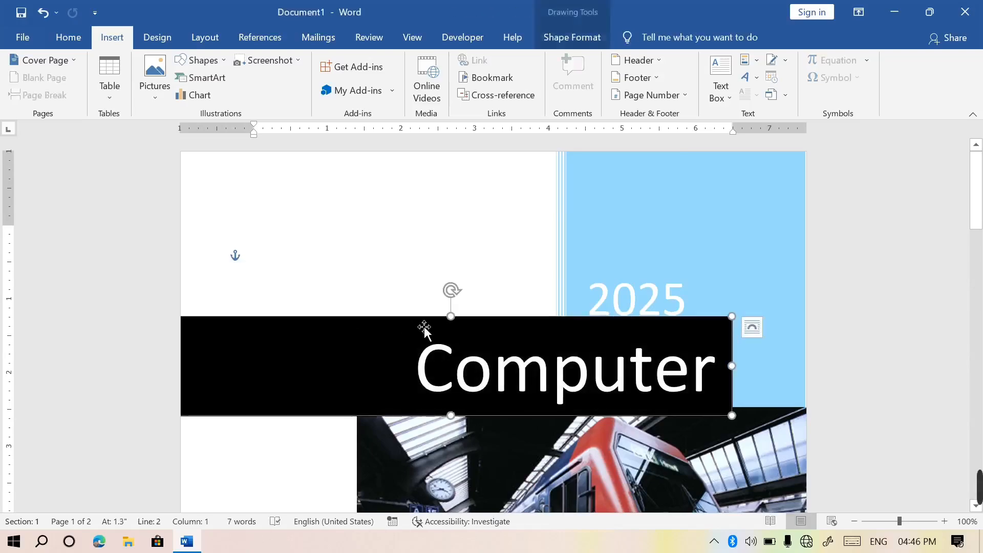
click(461, 380)
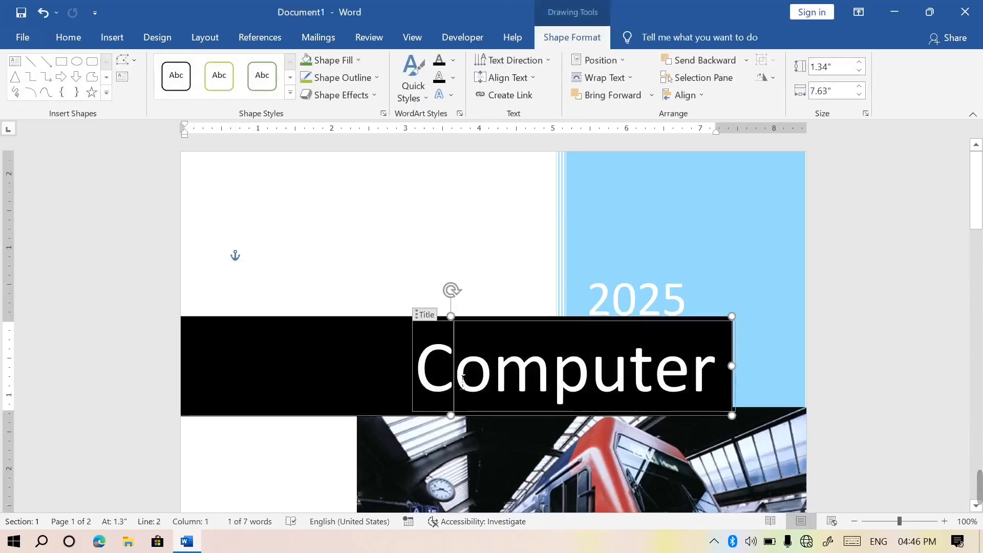
double_click(462, 380)
key(ctrl+shift+comma)
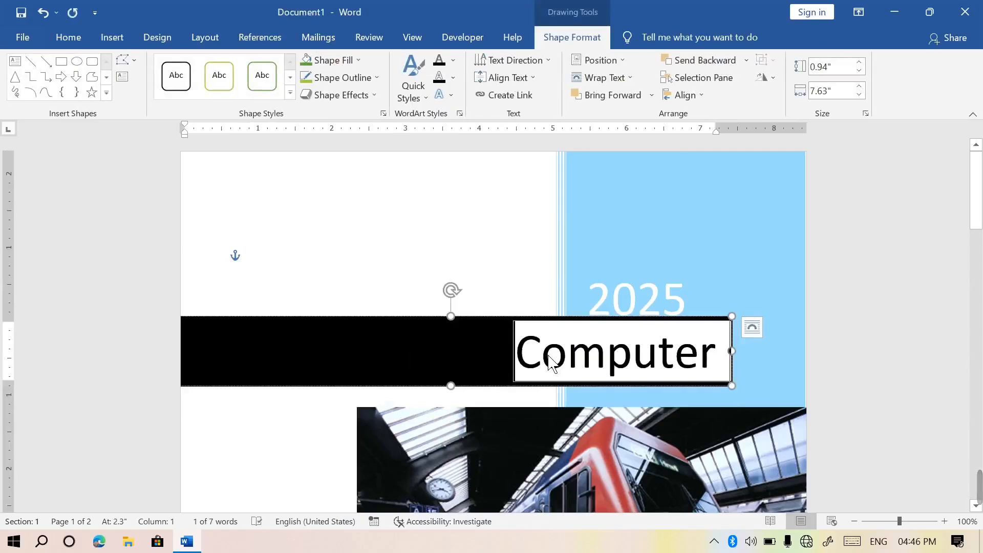
key(ctrl+e)
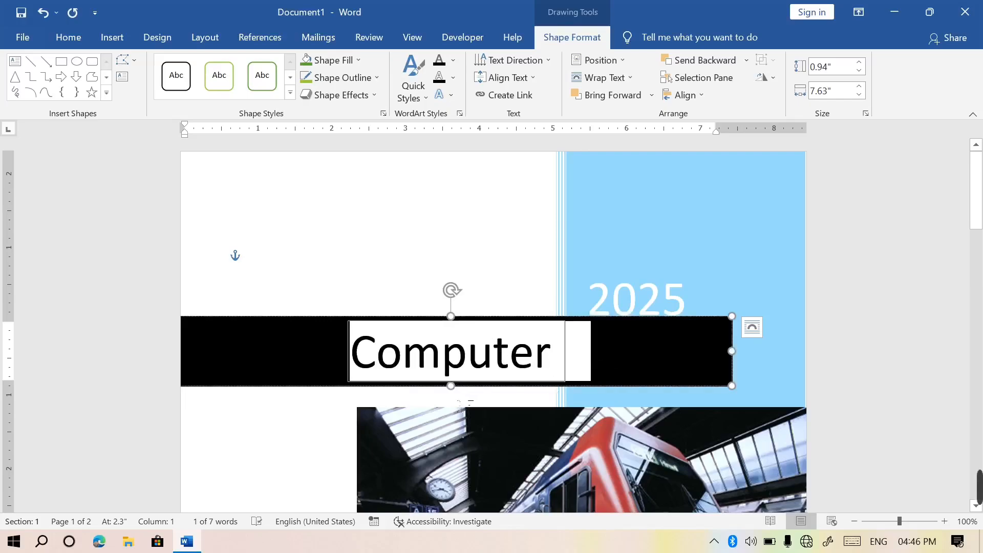
Extend the black title band down to the train picture and lower its upper edge slightly to clear the year.
drag(453, 387, 464, 415)
click(500, 248)
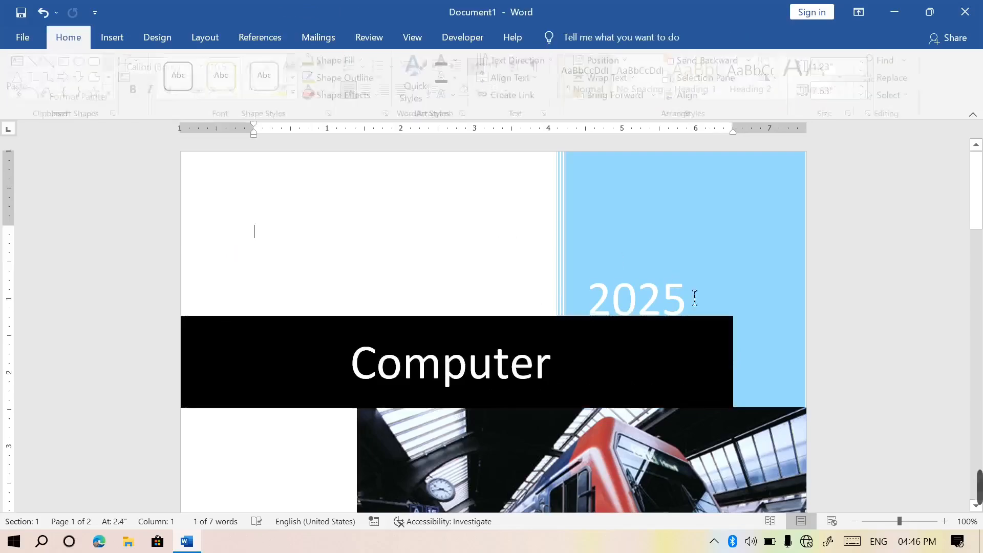
click(527, 336)
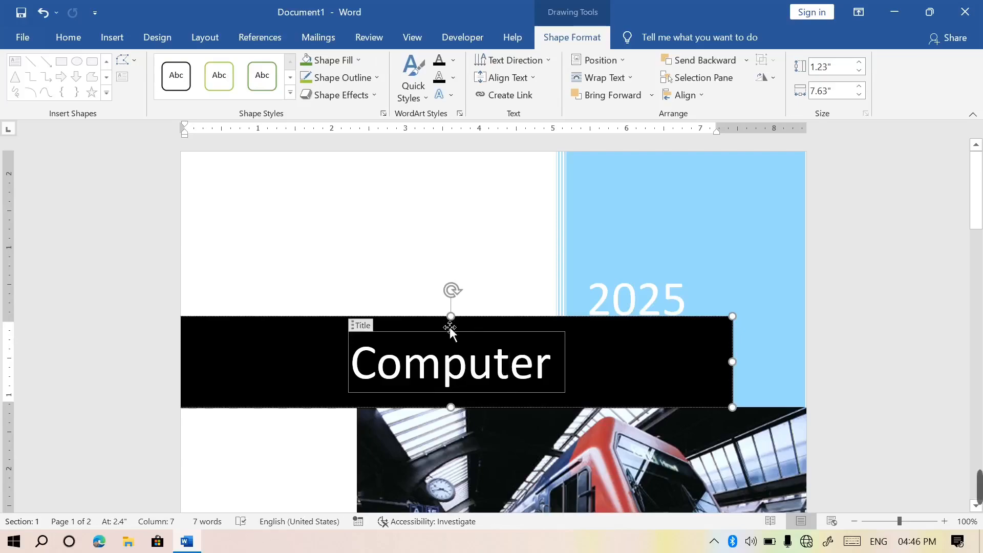
drag(452, 318, 455, 326)
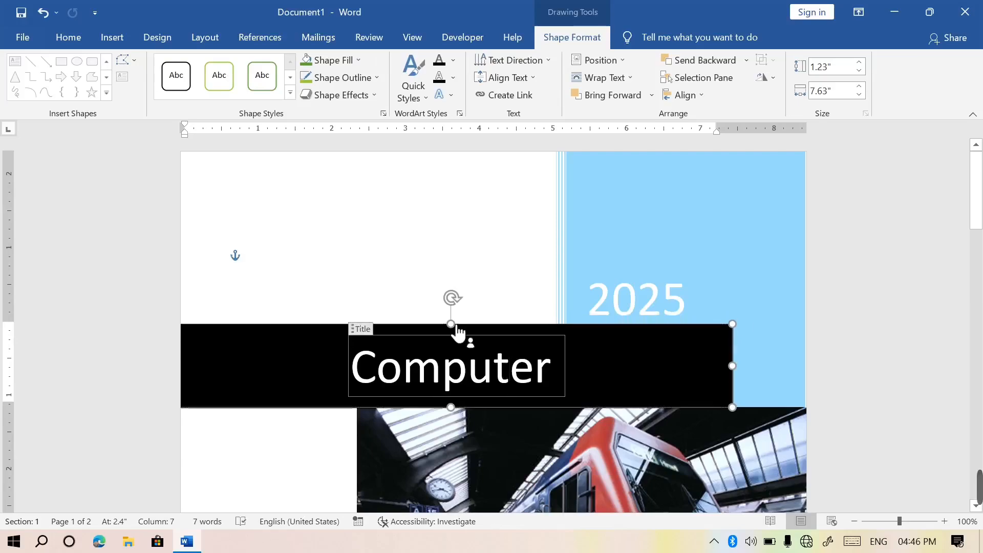
click(435, 248)
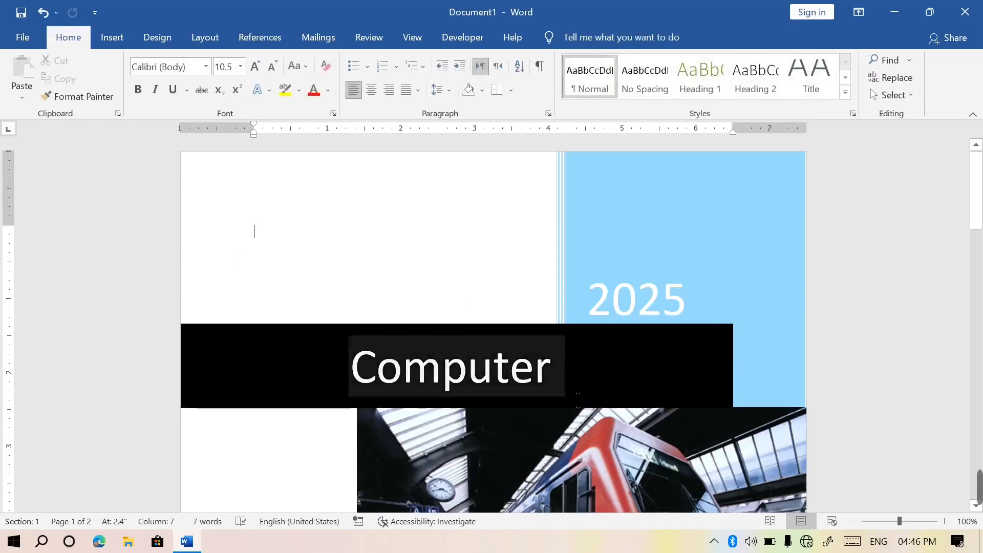
Set the font color of the title "Computer" to the standard yellow.
drag(557, 368, 352, 371)
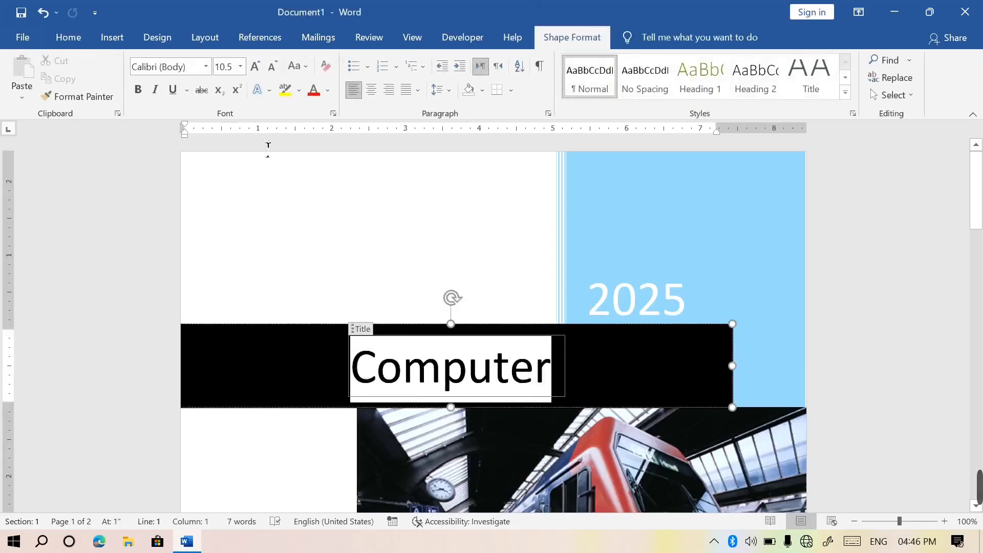
click(72, 39)
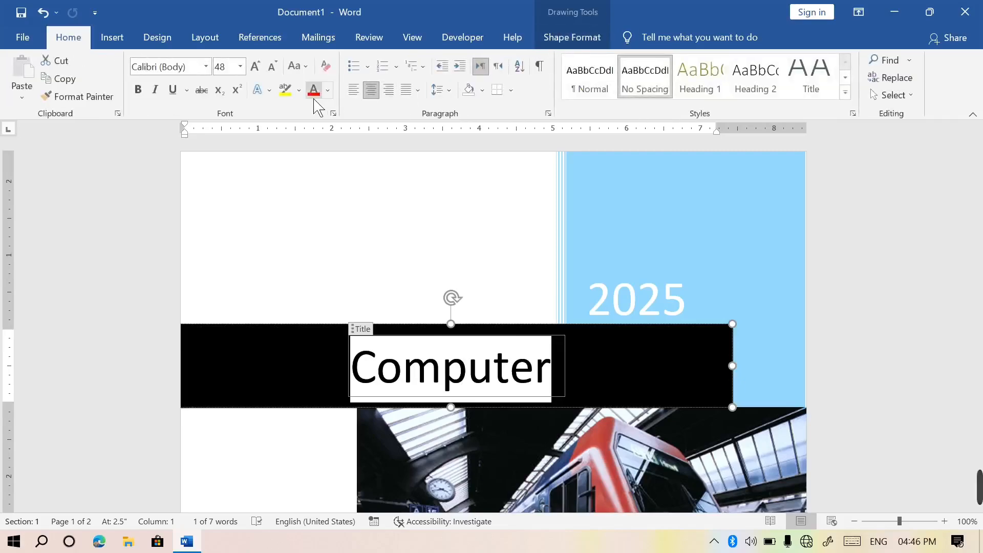
click(328, 91)
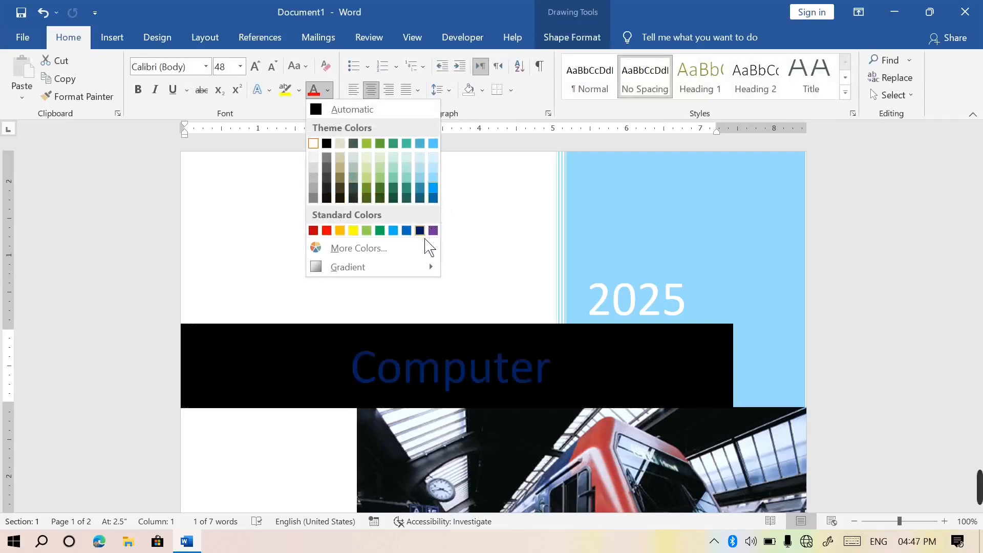
click(359, 232)
Apply the blue shadowed text effect from the last preset row to the title, and toggle its bold formatting off and on.
click(299, 91)
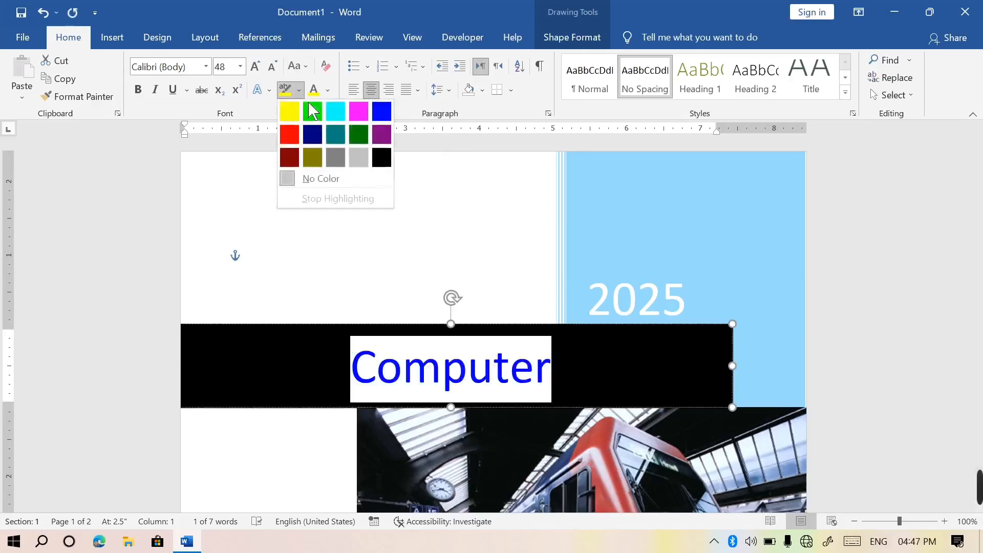
click(266, 90)
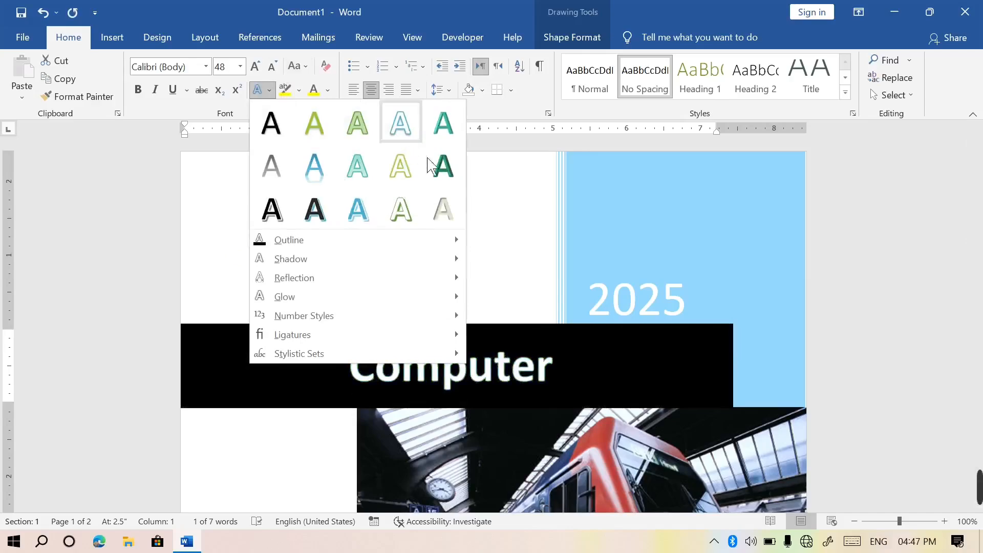
click(365, 217)
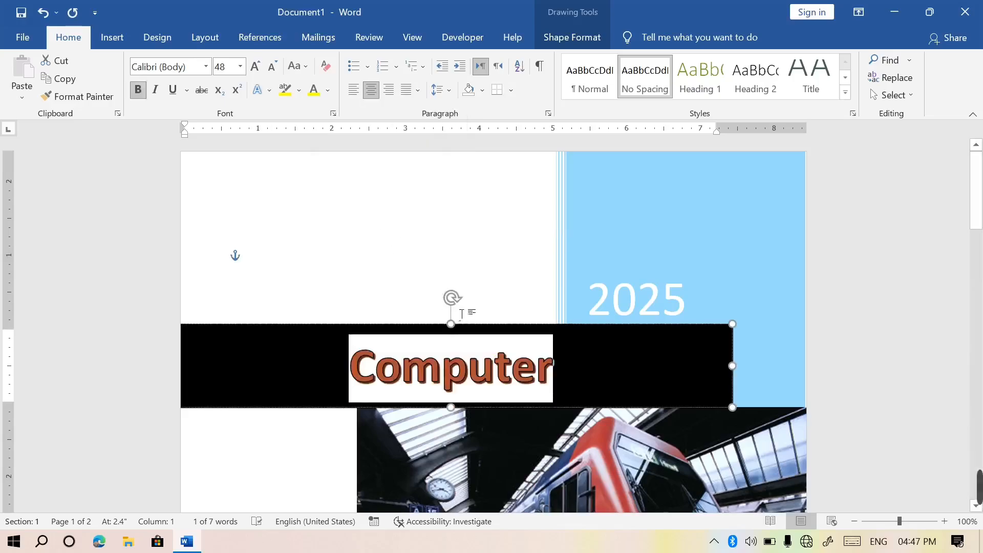
key(ctrl+b)
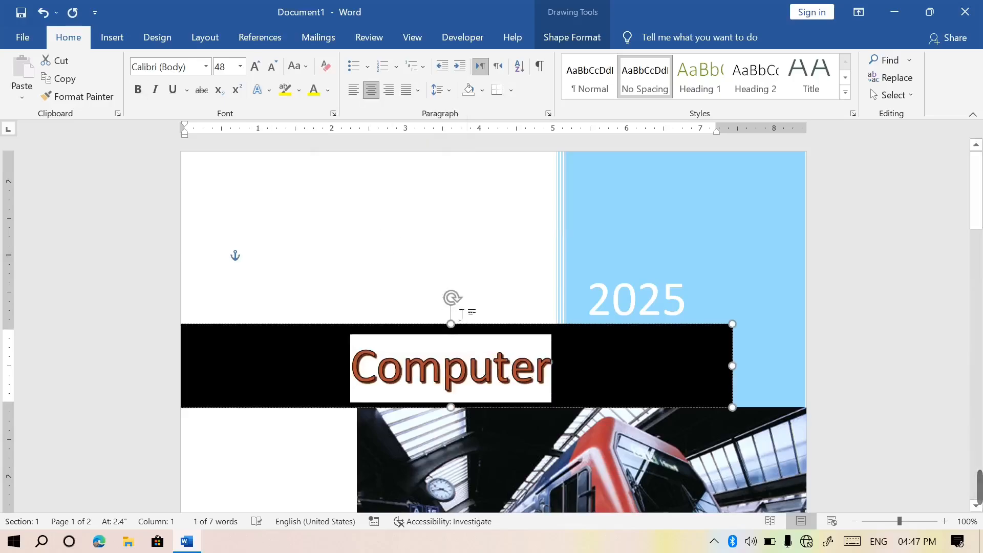
key(ctrl+b)
click(728, 316)
Replace the train picture on the cover page with the file Image (1).bmp from the Pictures folder.
drag(977, 189, 976, 249)
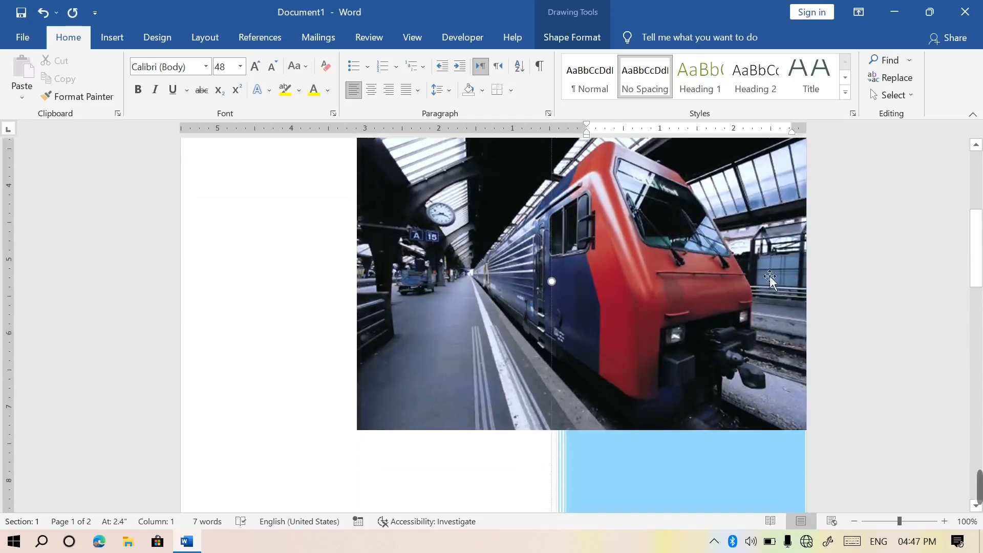
click(637, 276)
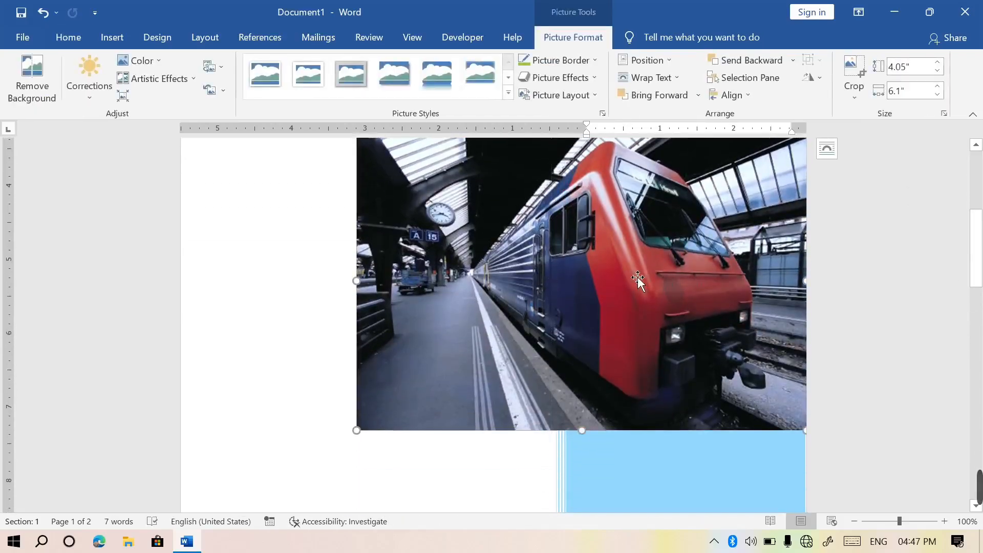
right_click(638, 277)
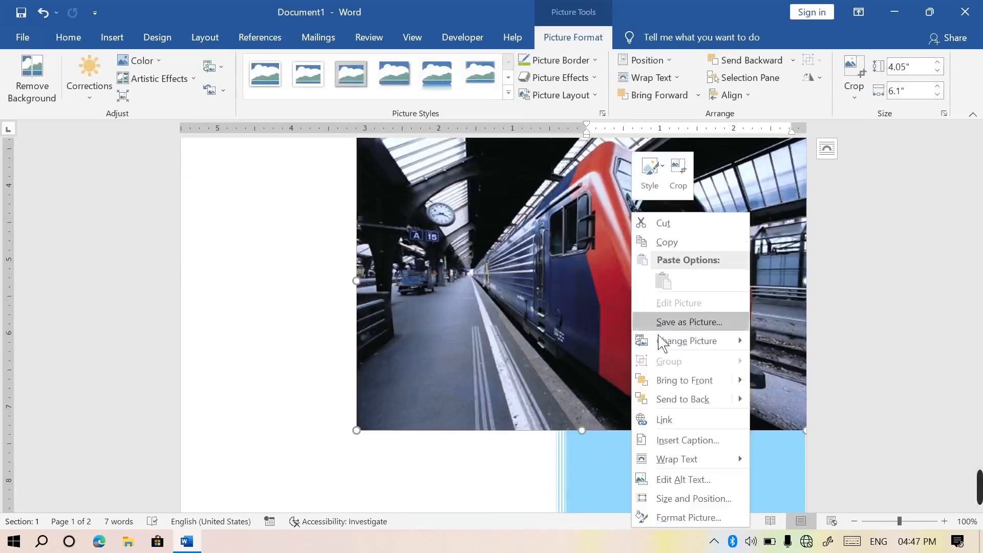
mouse_move(674, 347)
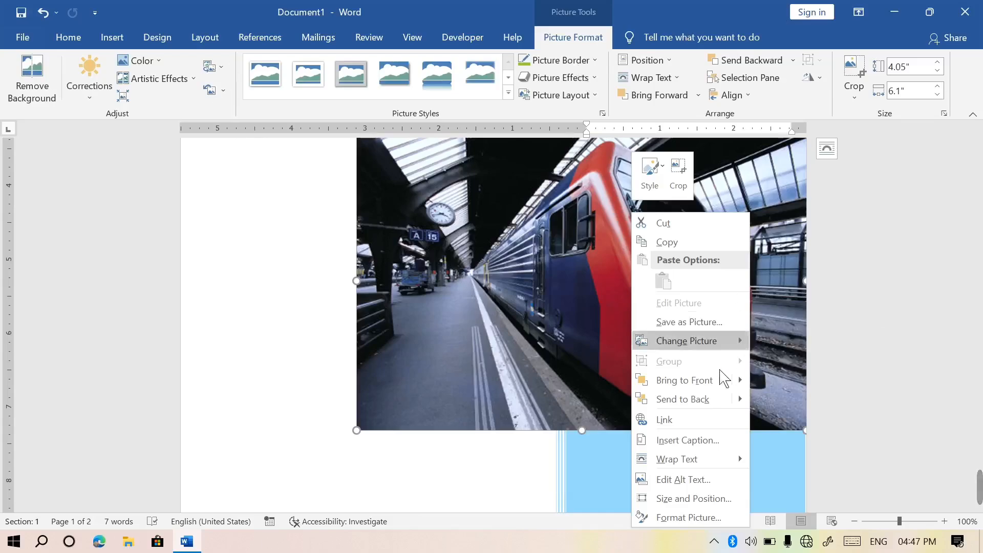
mouse_move(703, 351)
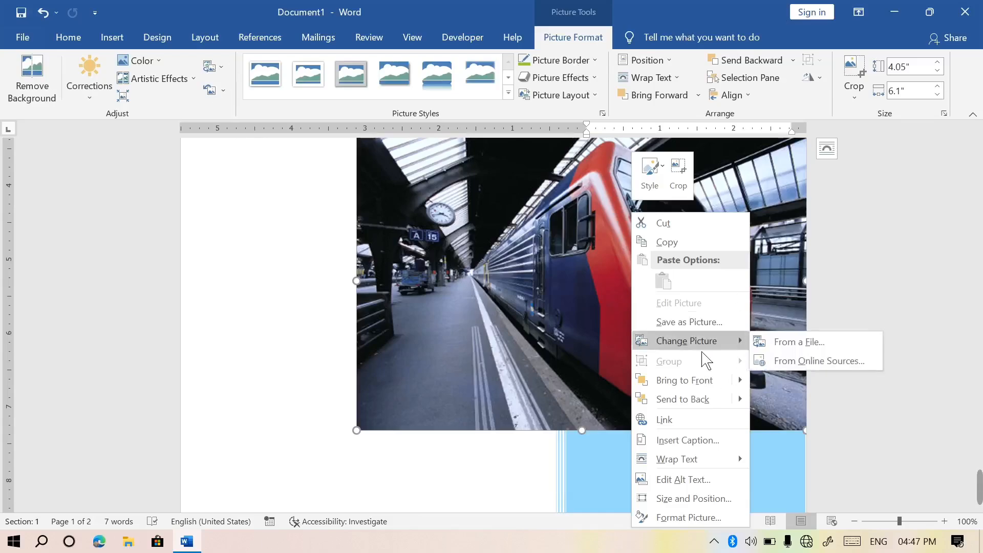
click(799, 342)
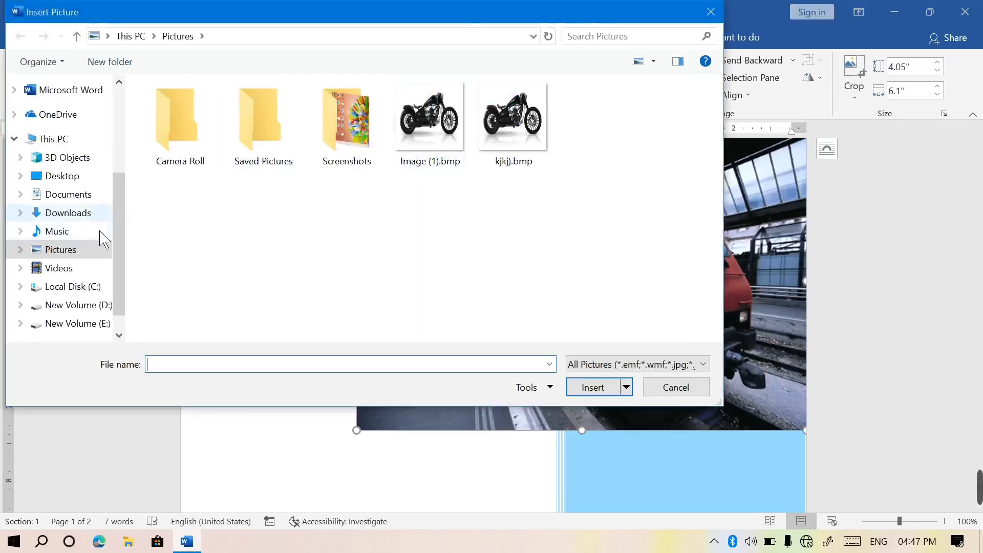
click(453, 126)
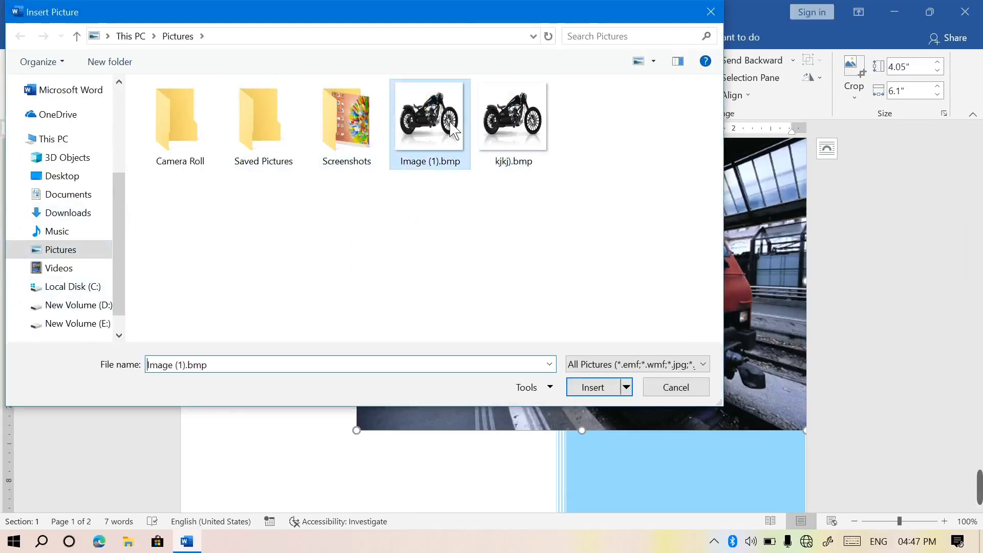
click(597, 390)
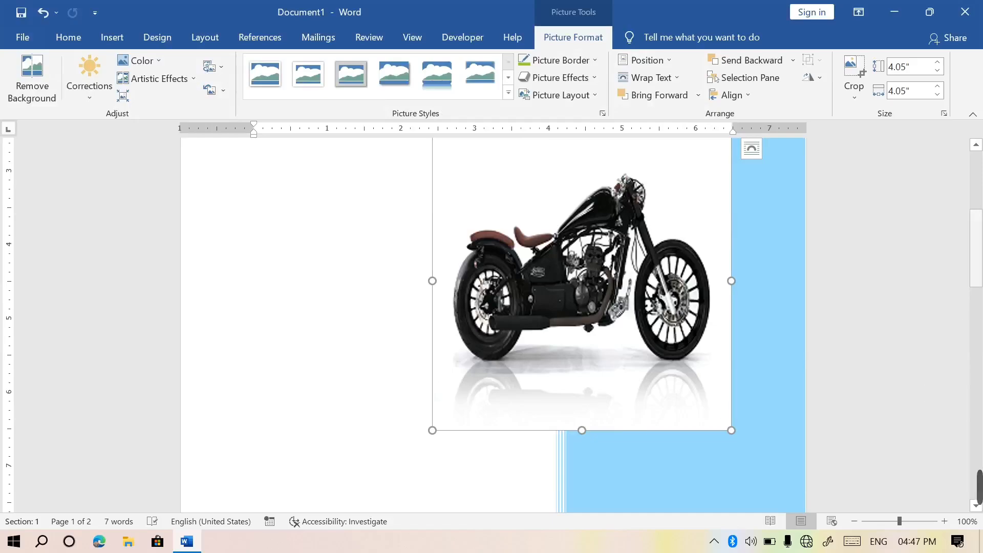
Fill in the cover page's company name with "Bashpar Educational Center" and select the date field below it.
drag(981, 253, 979, 317)
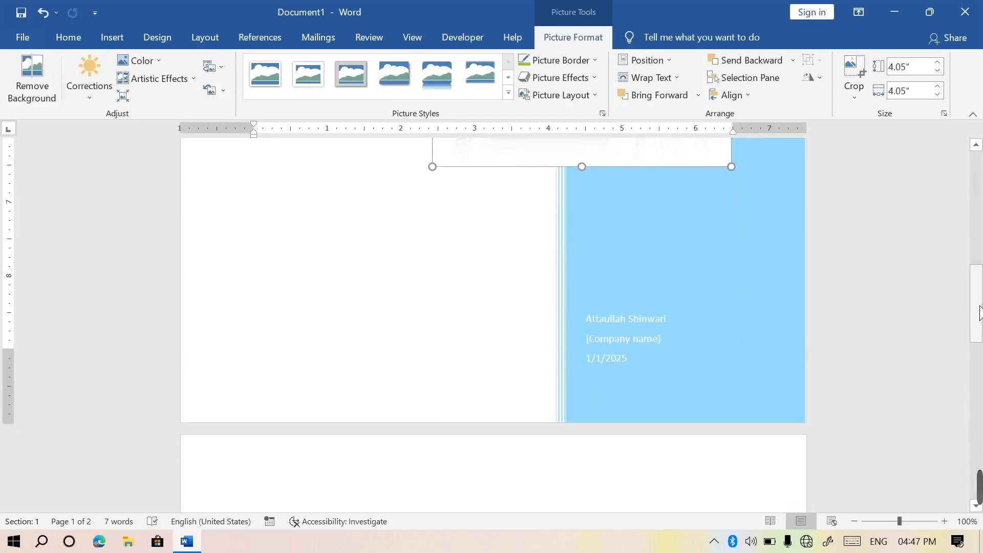
click(669, 352)
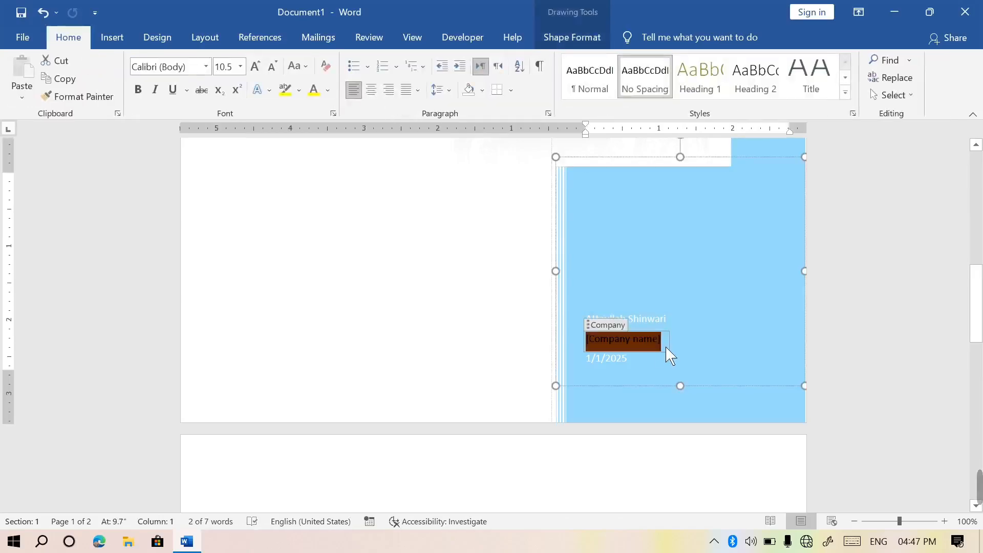
text(Bashpar Educational Center)
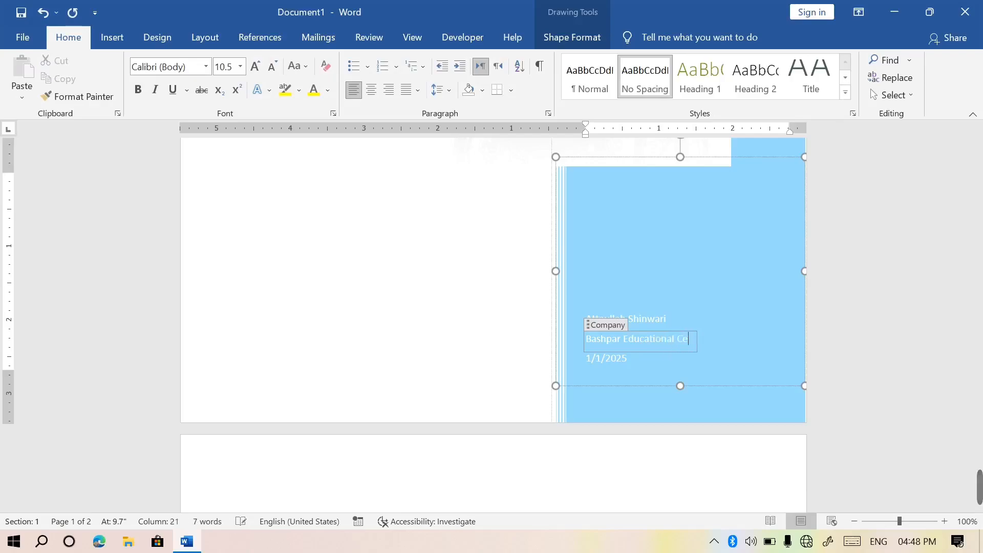
click(632, 380)
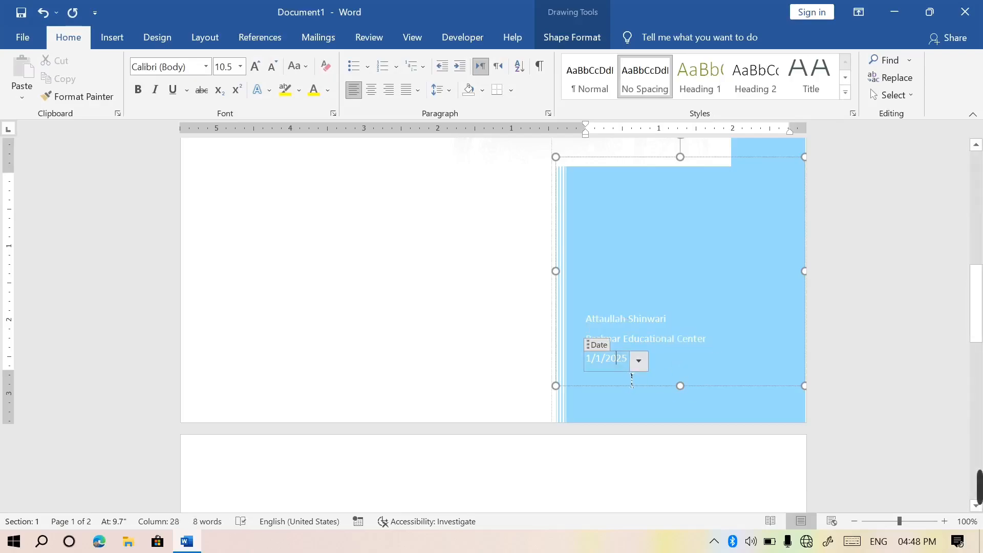
click(603, 350)
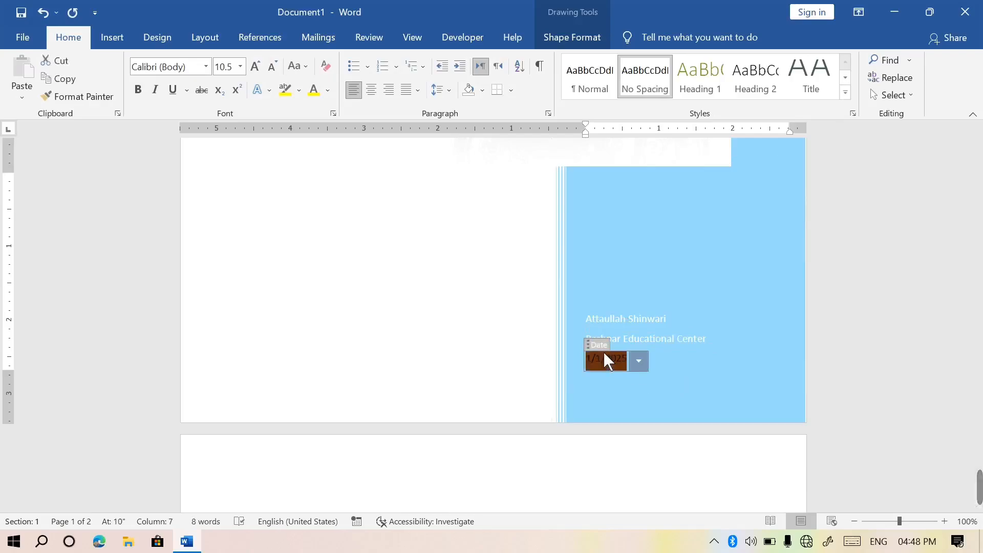
Check the finished cover page in the print preview and return to the document.
click(495, 301)
mouse_move(976, 210)
mouse_down()
mouse_move(976, 281)
mouse_move(976, 205)
mouse_up()
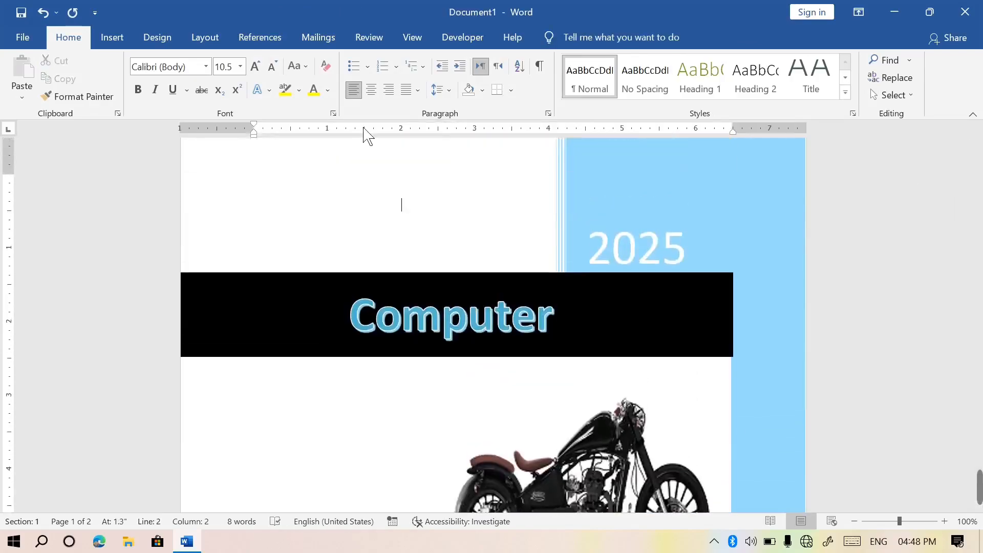
key(ctrl+p)
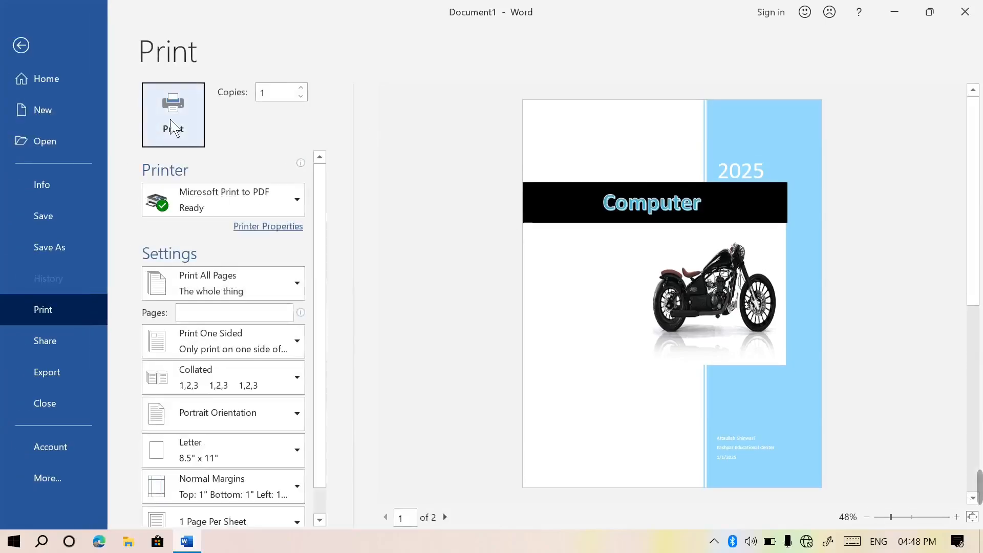
click(22, 51)
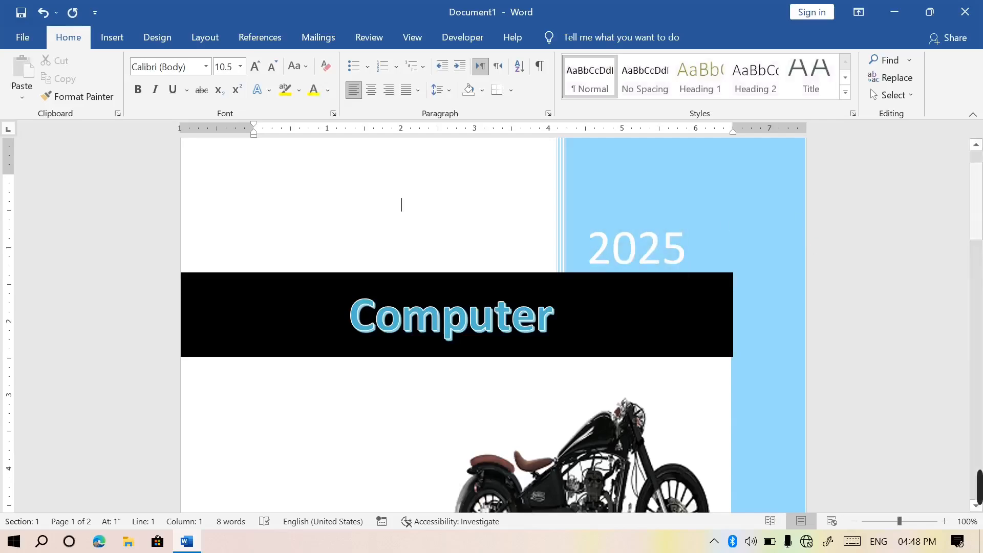
Generate 100 paragraphs of sample text on the blank second page with the formula =rand(100).
drag(976, 201, 976, 343)
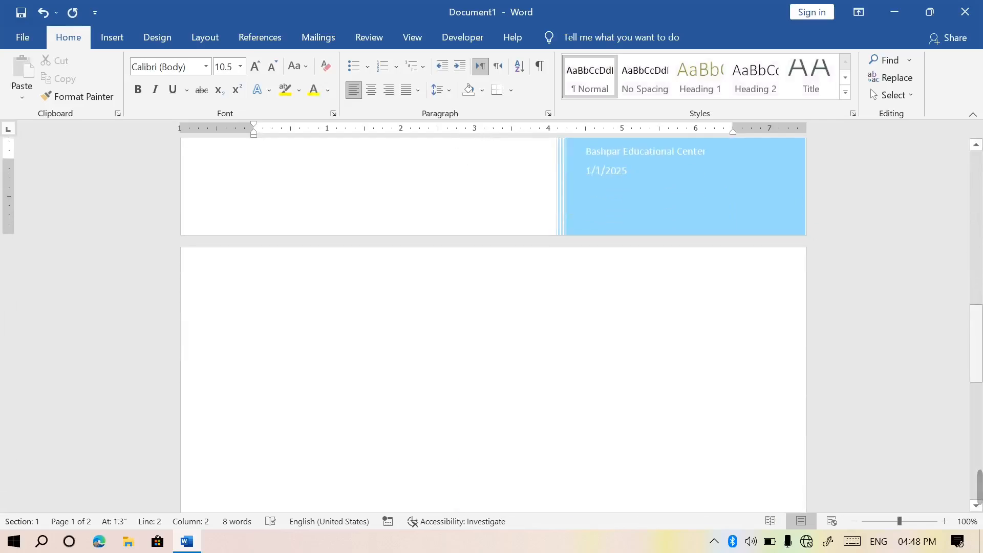
click(302, 365)
text(=rand(100)
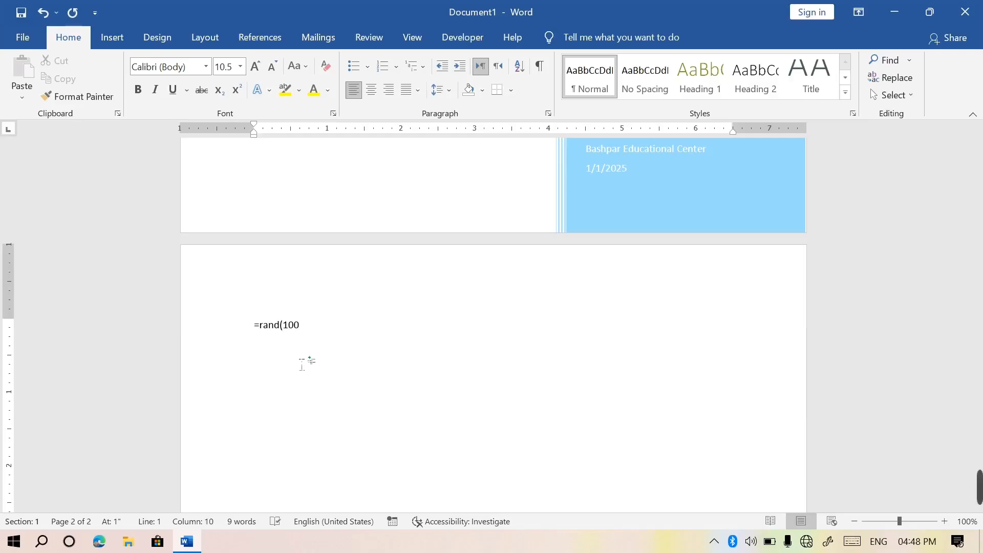
text())
key(Return)
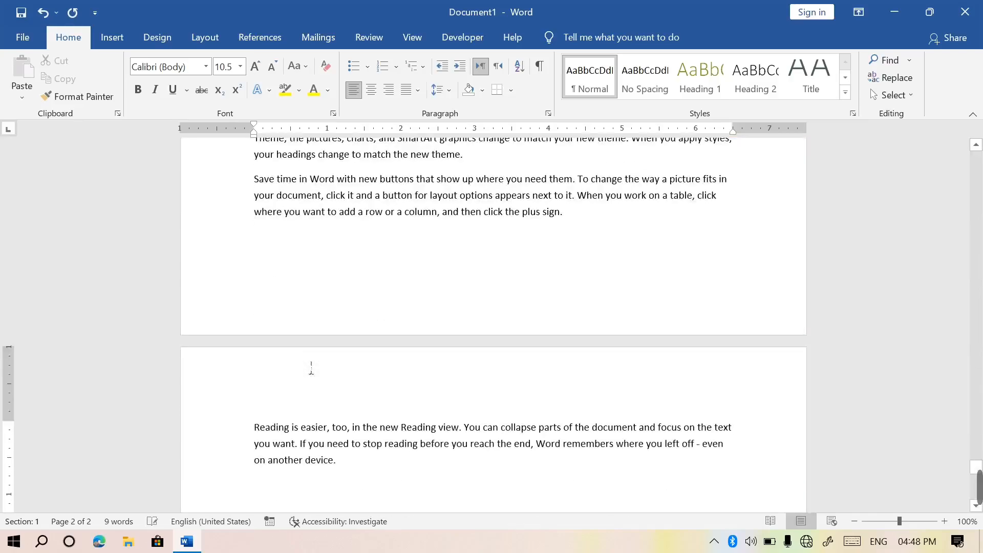
Page through the print preview back to the cover page and forward through the text pages, and return to the document.
key(ctrl+p)
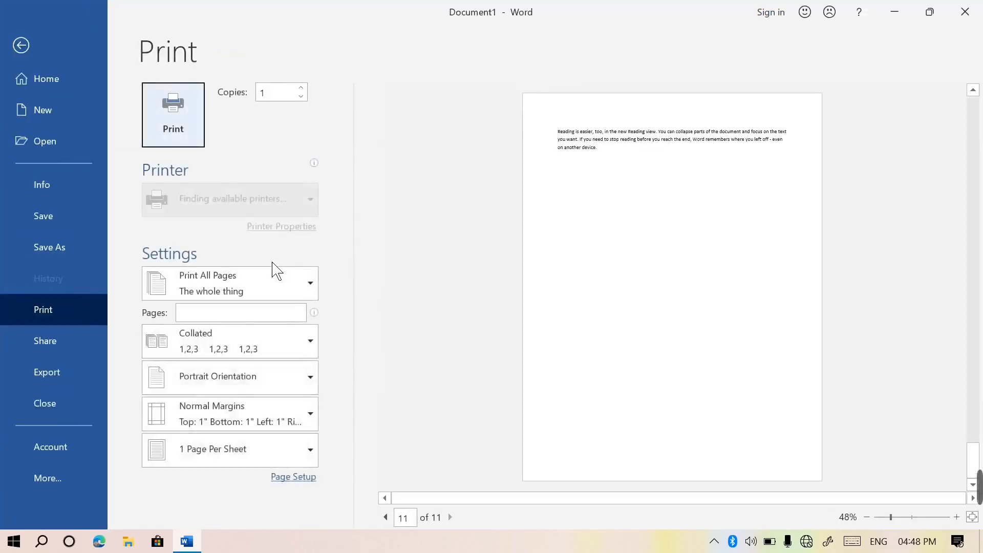
click(391, 522)
click(391, 523)
click(391, 522)
click(391, 523)
click(391, 522)
click(391, 522)
click(391, 523)
click(391, 523)
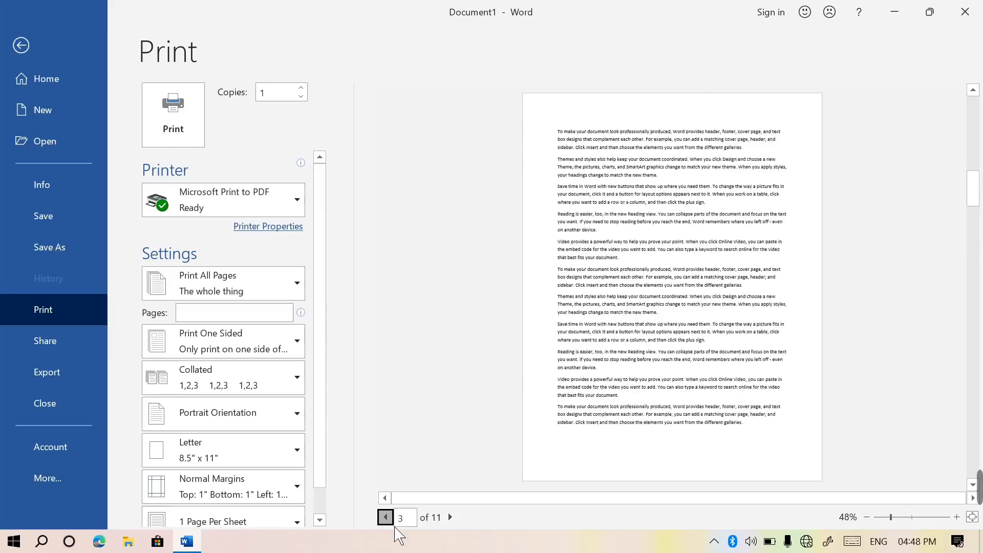
click(392, 524)
click(392, 524)
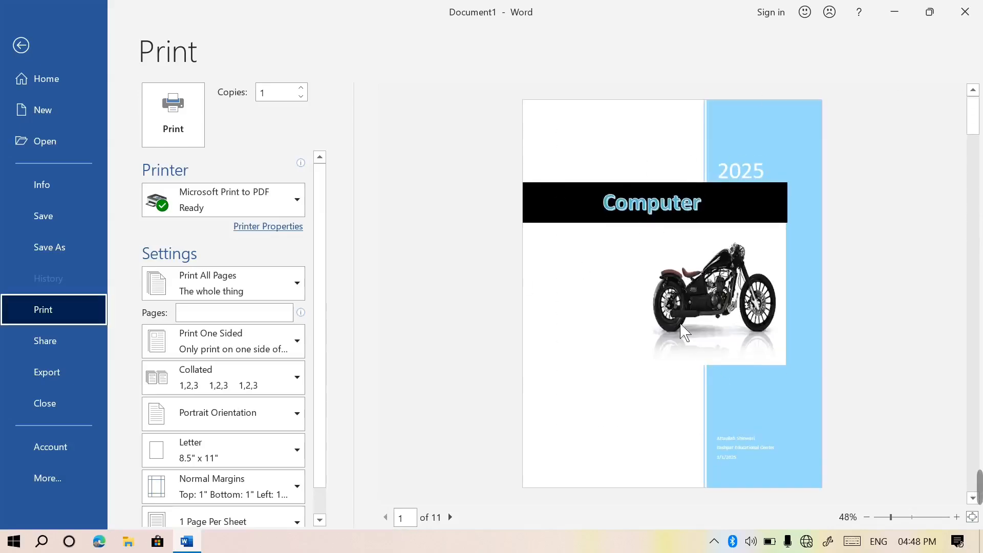
click(451, 517)
click(451, 517)
click(451, 517)
click(451, 517)
click(450, 517)
click(450, 517)
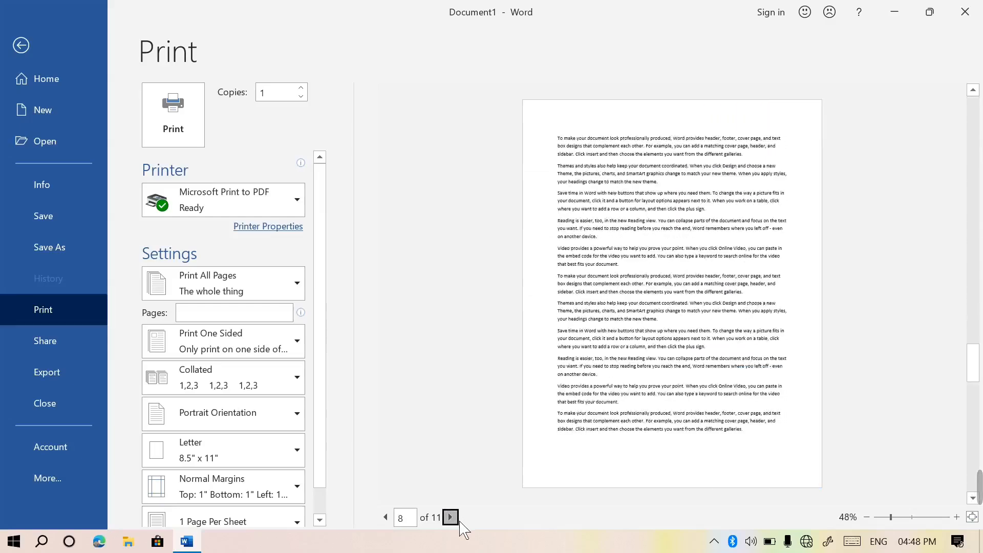
click(450, 517)
click(451, 517)
click(21, 45)
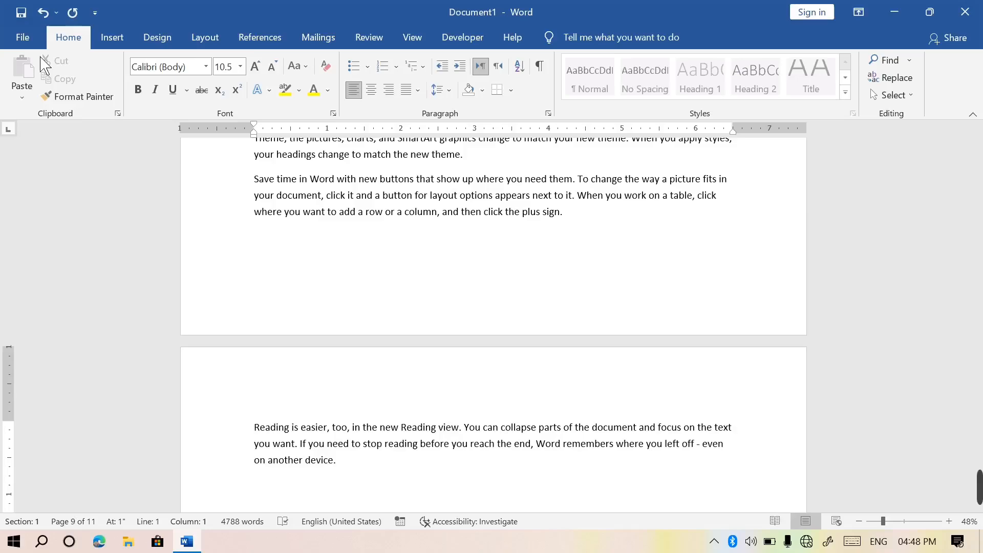
Delete the entire content of the document, including the cover page and the sample text.
click(514, 417)
key(ctrl+a)
key(Delete)
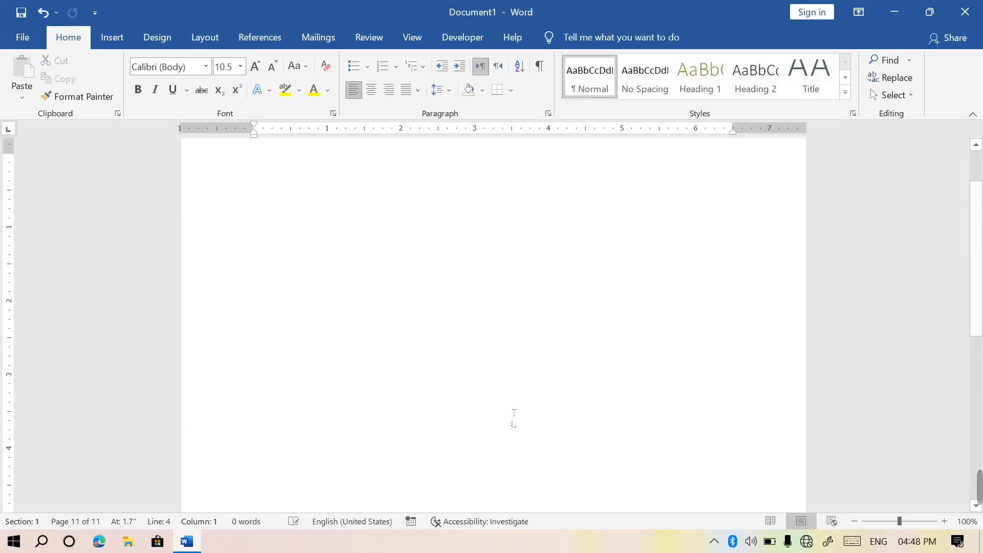
Insert the built-in Austin cover page, look it over, and undo the insertion.
click(113, 37)
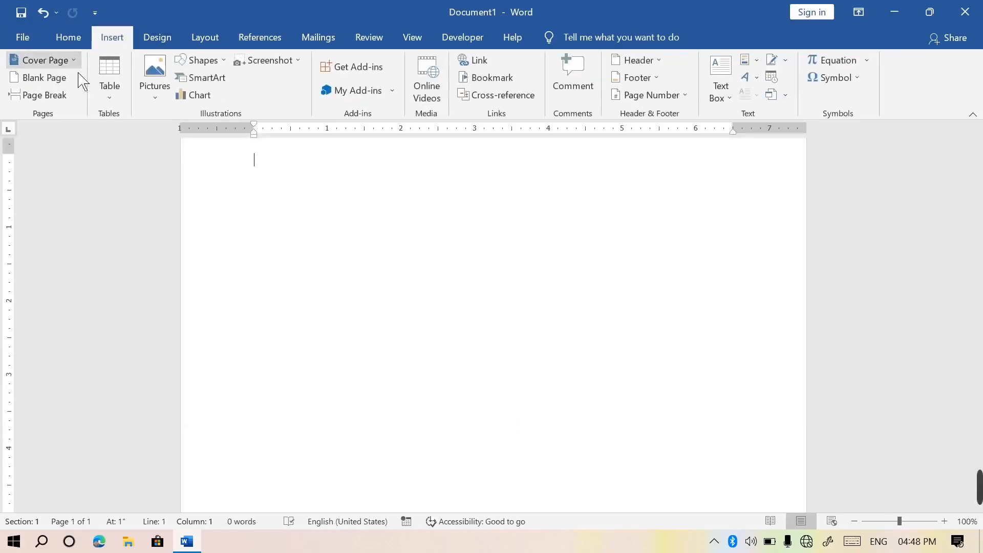
click(72, 60)
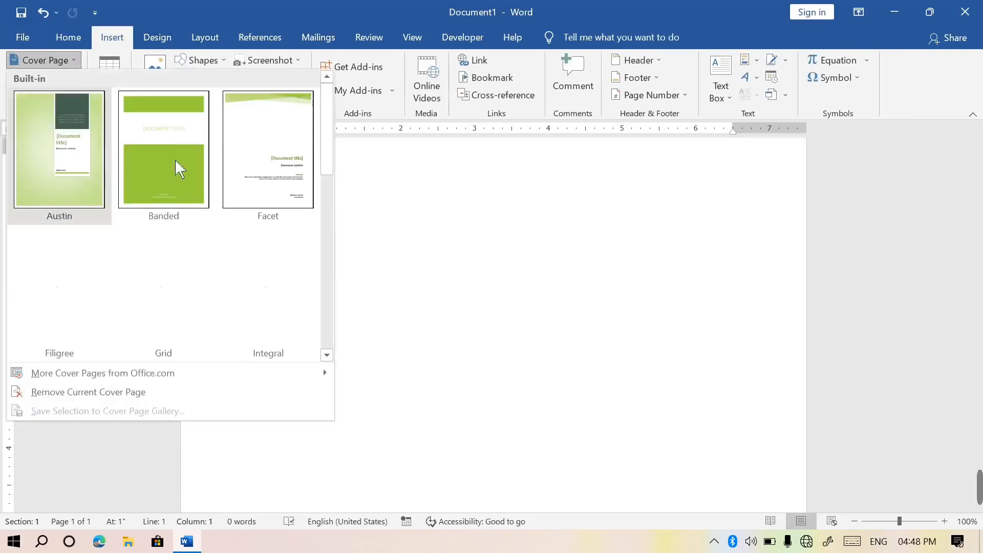
click(79, 160)
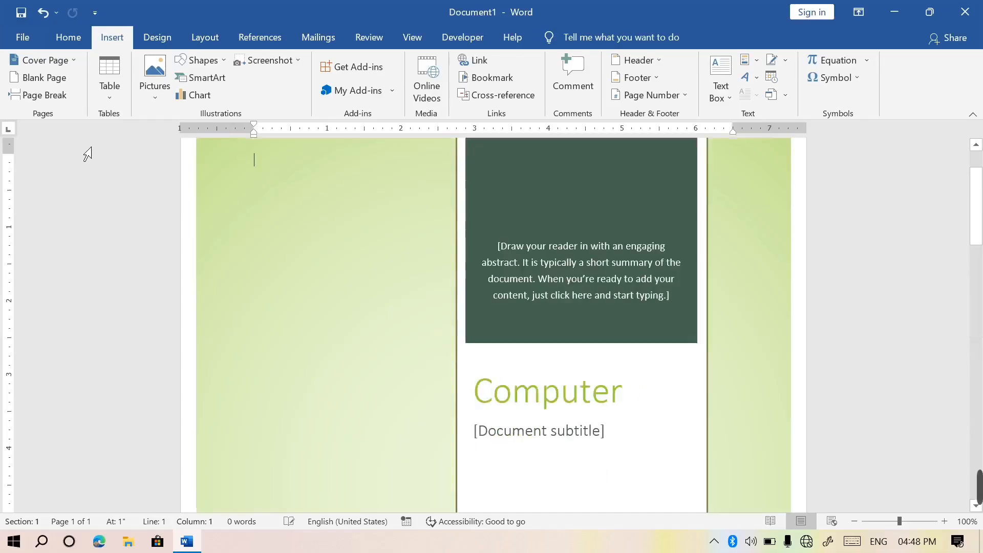
mouse_move(977, 231)
mouse_down()
mouse_move(978, 216)
mouse_move(977, 305)
mouse_move(978, 215)
mouse_up()
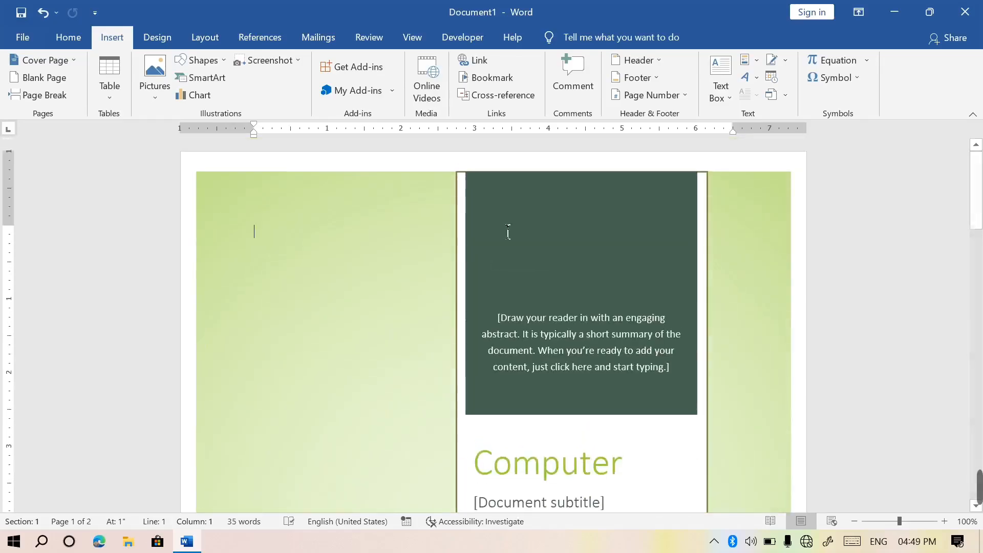
key(ctrl+z)
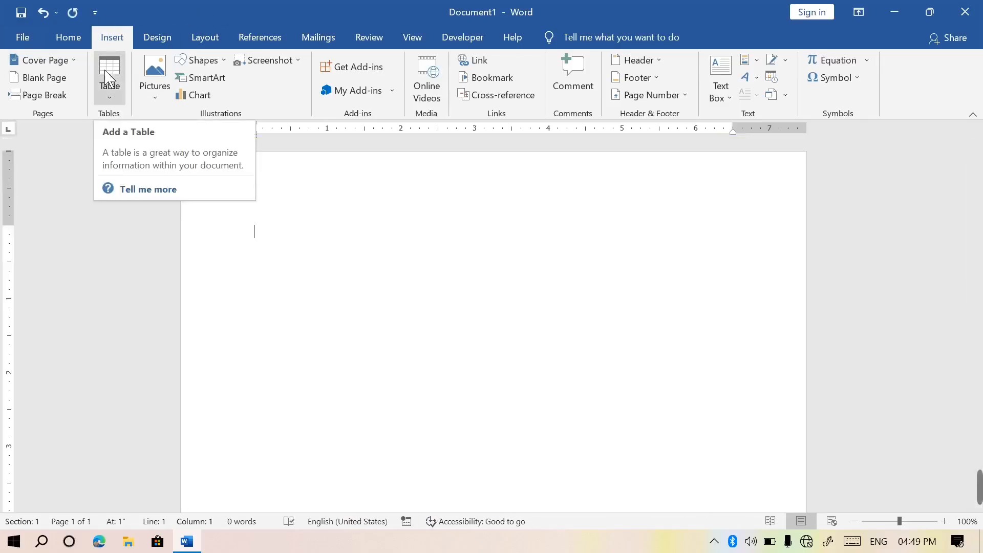
Insert the built-in black cover page that has a grey stripe along its left edge.
click(76, 61)
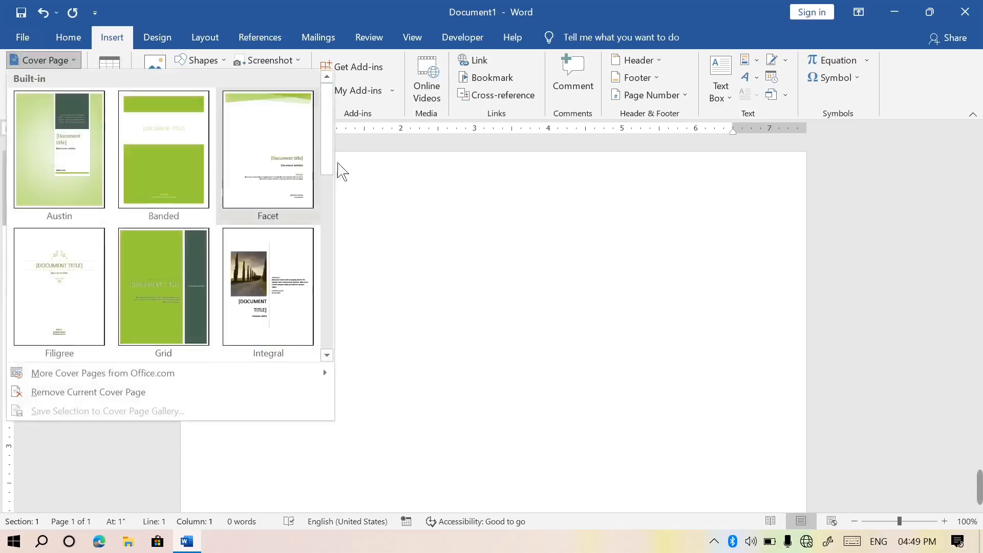
drag(333, 145, 331, 261)
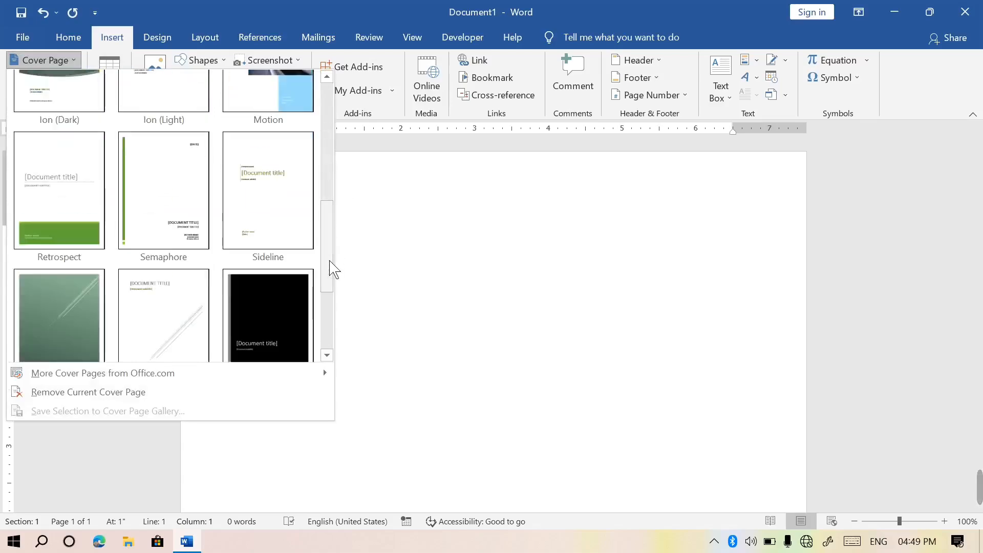
click(267, 325)
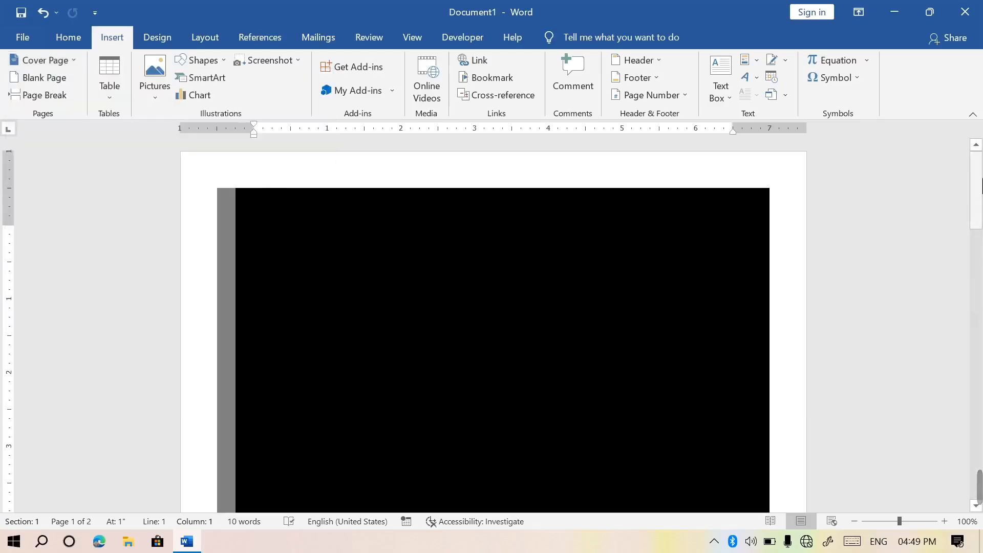
mouse_move(976, 176)
mouse_down()
mouse_move(976, 301)
mouse_move(975, 177)
mouse_up()
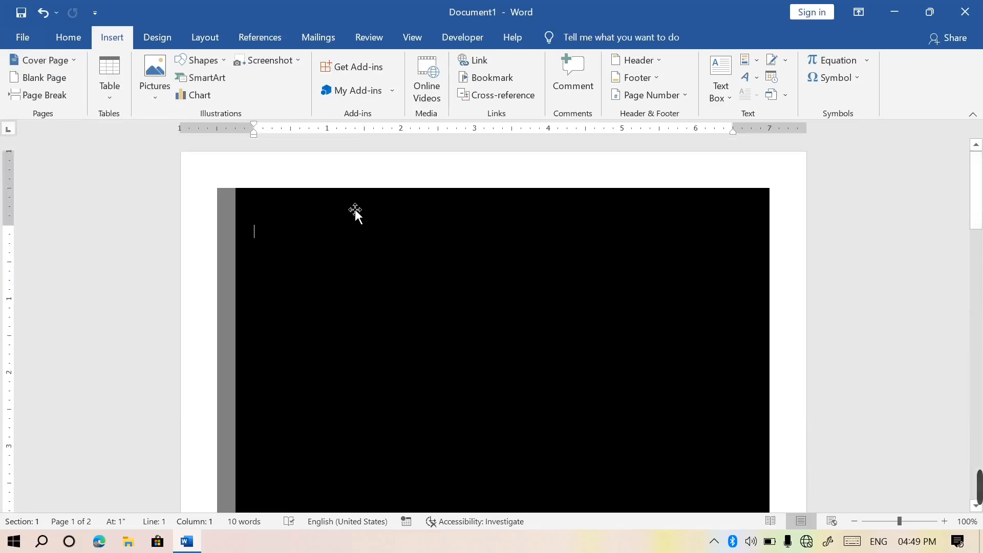
Remove the current black cover page from the document.
click(73, 61)
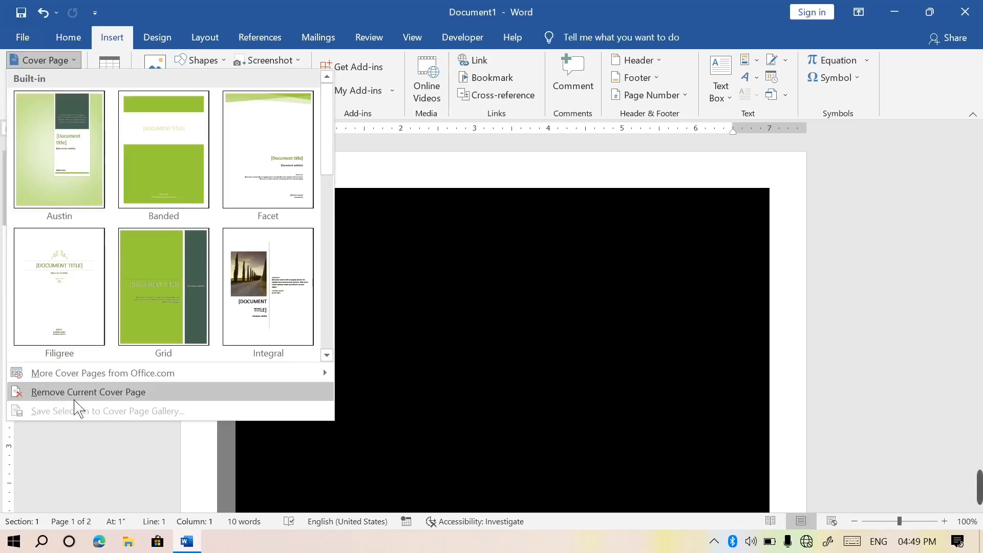
click(113, 392)
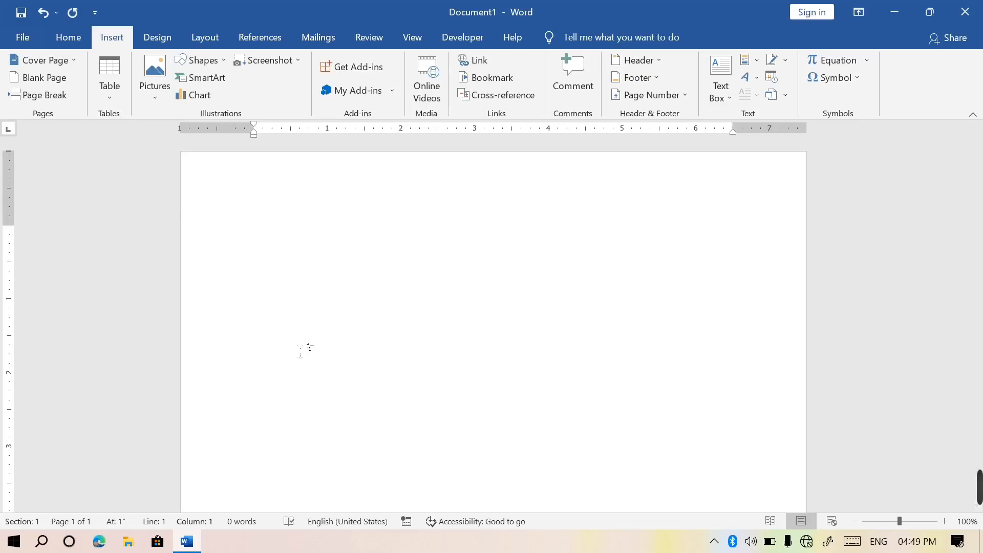
Draw a rectangle about 2.71" wide along the page's left side and stretch it down to the bottom edge, about 10.92" tall.
click(220, 62)
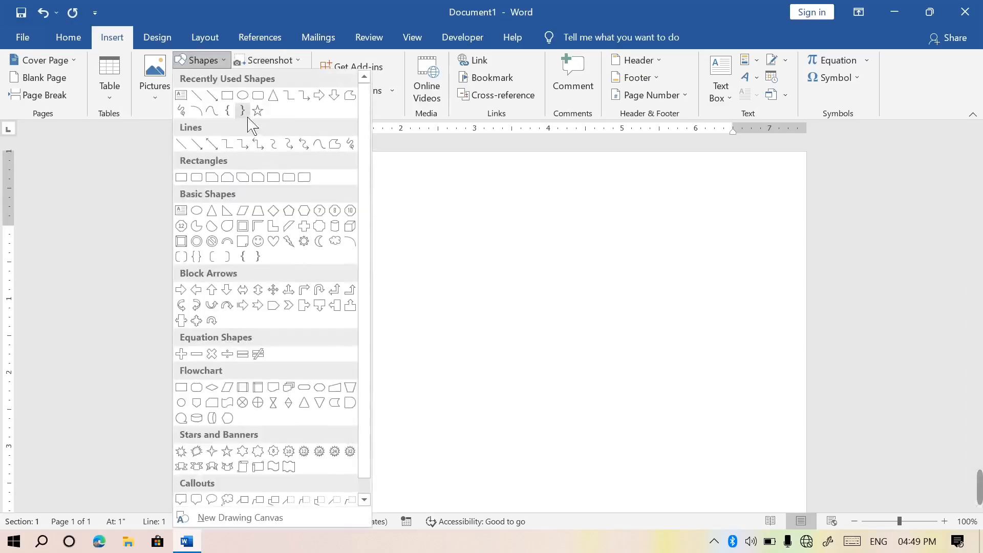
click(228, 95)
mouse_move(199, 163)
mouse_down()
mouse_move(275, 204)
mouse_move(345, 361)
mouse_move(379, 512)
mouse_move(402, 497)
mouse_move(399, 552)
mouse_up()
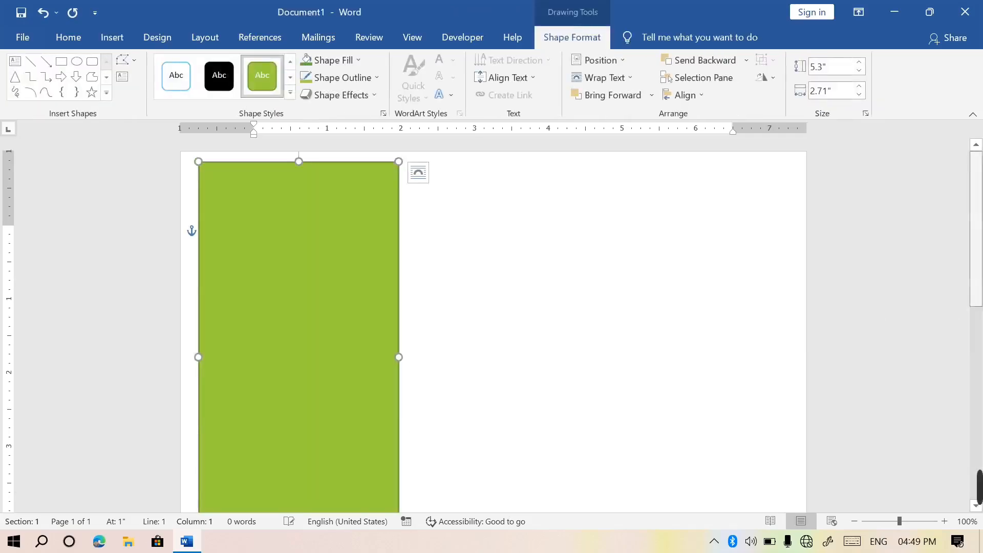
scroll(349, 253, down, 6)
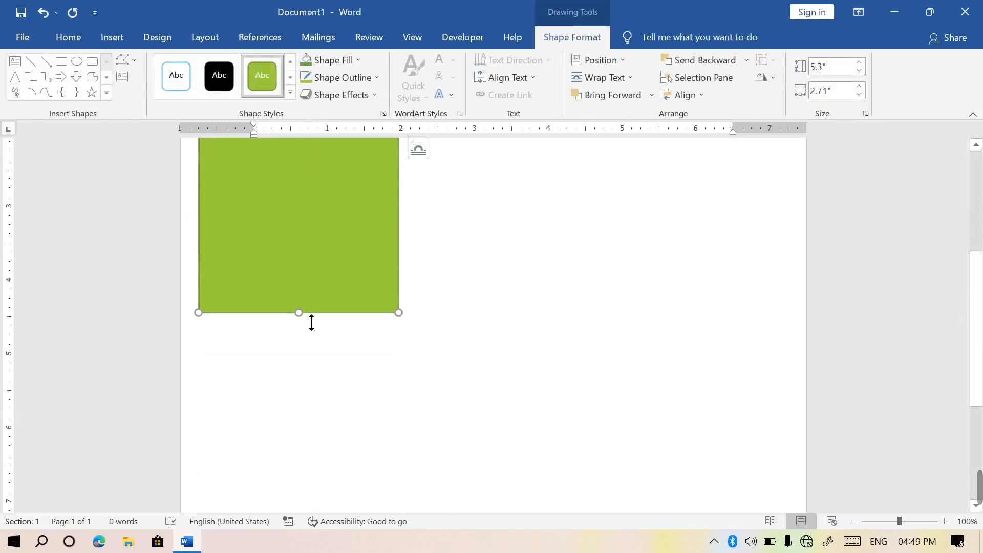
drag(311, 322, 316, 535)
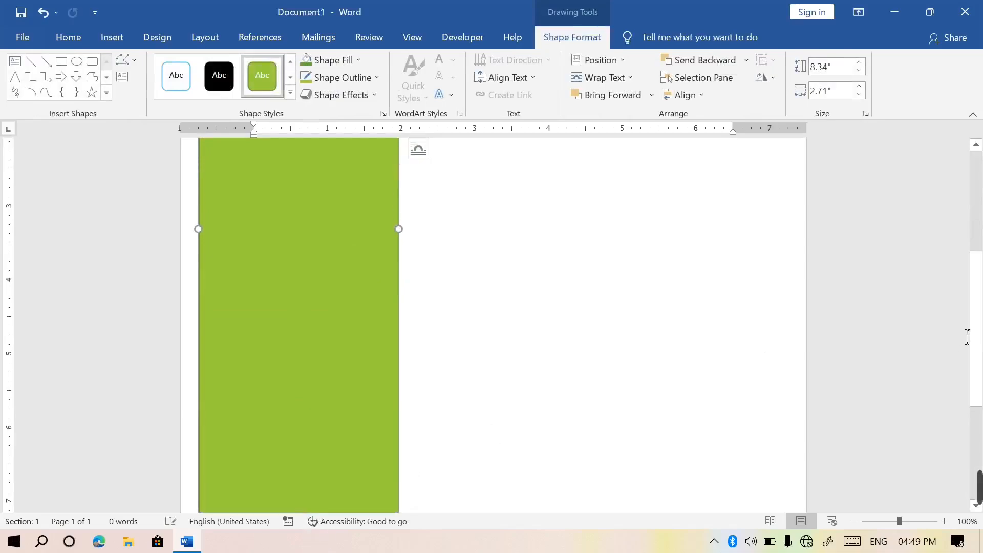
scroll(320, 327, down, 5)
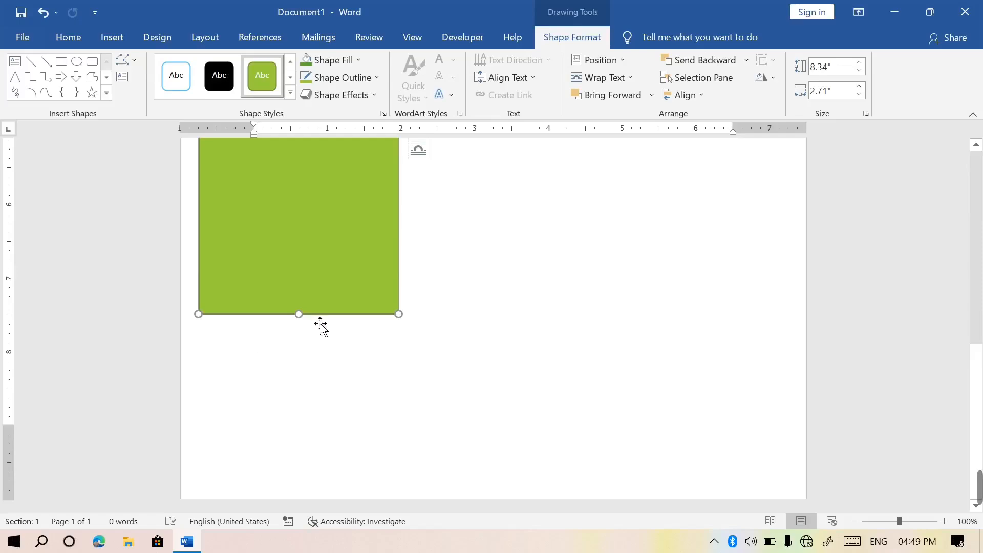
drag(310, 327, 285, 508)
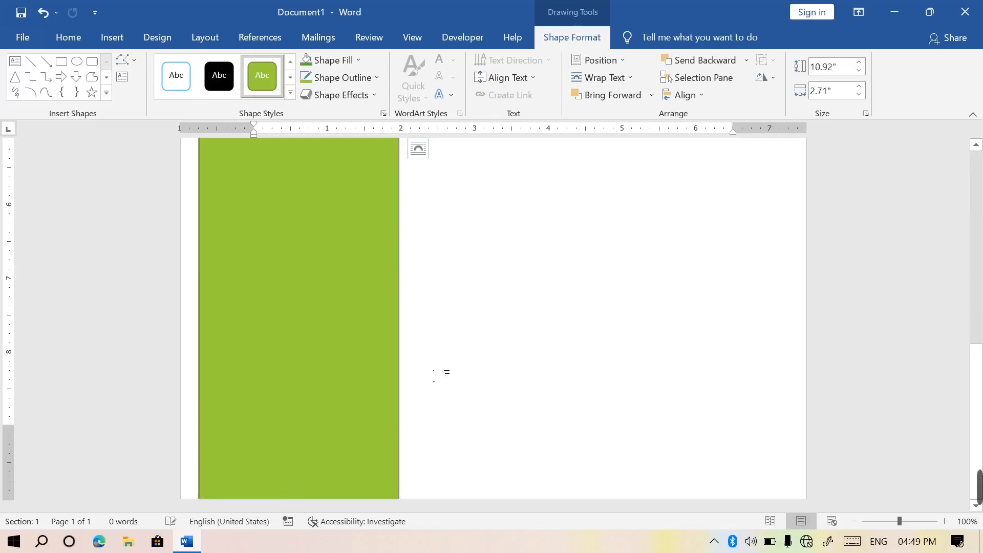
Narrow the green rectangle to about 1.91" and fit it flush against the page's left edge.
scroll(398, 376, up, 5)
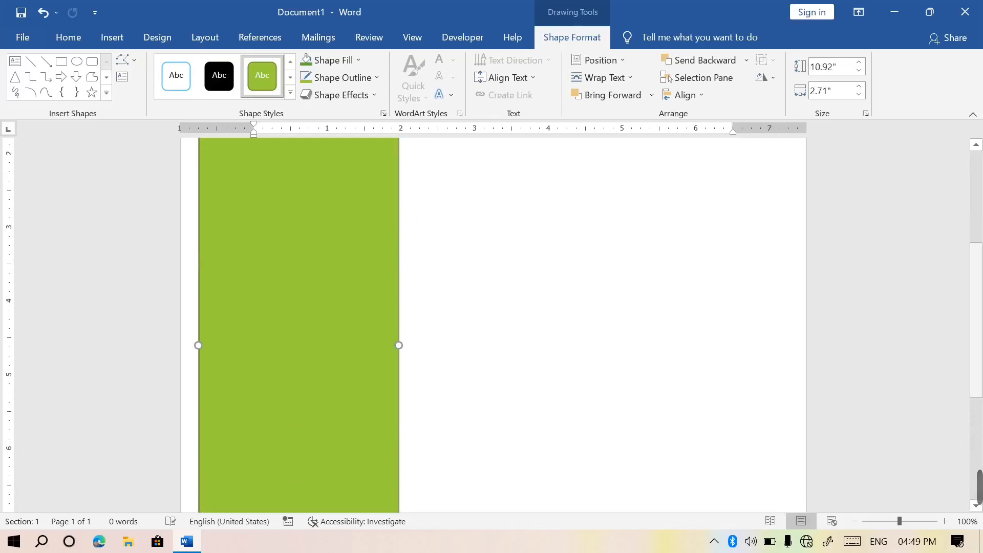
drag(399, 346, 250, 323)
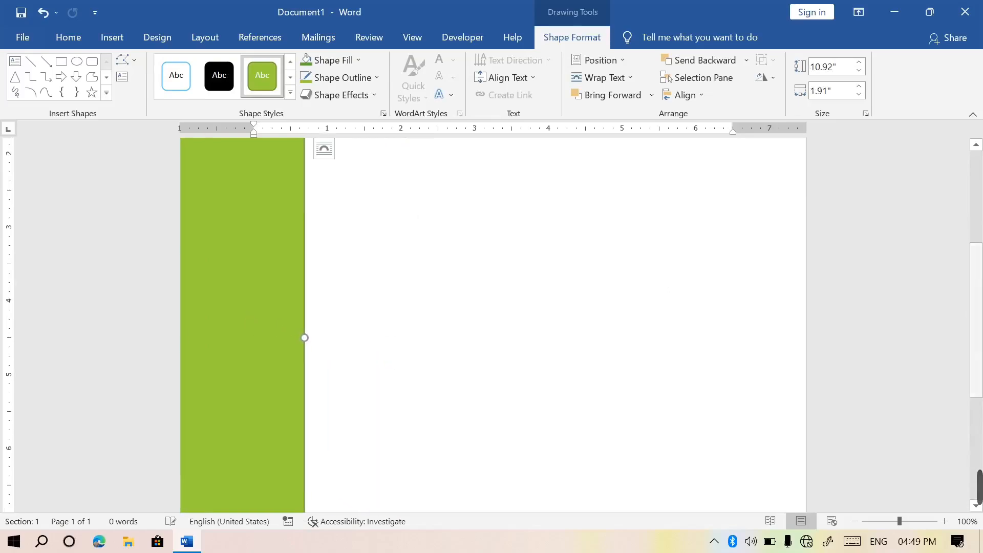
drag(976, 293, 975, 200)
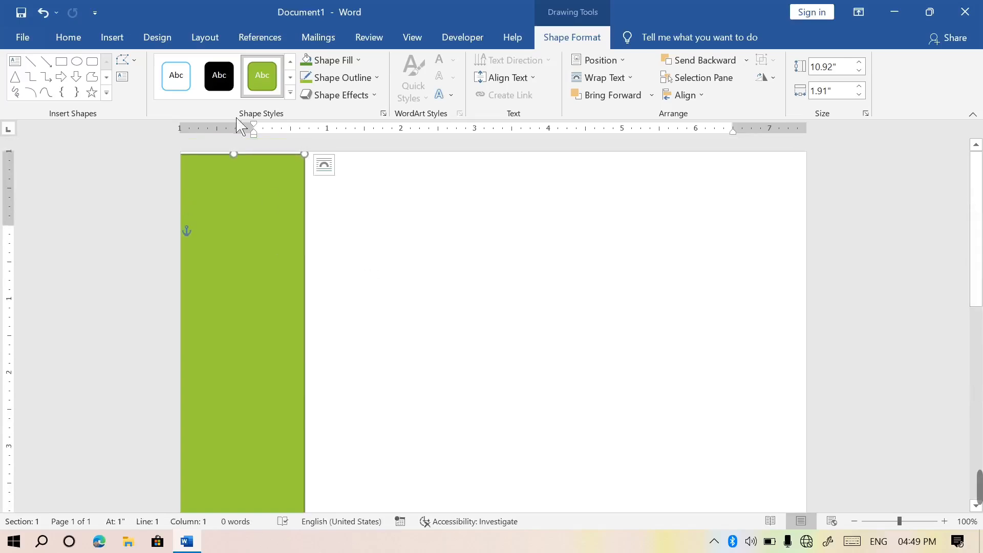
Draw a second rectangle about 6.94" wide and 1.36" tall across the page's upper part and tilt it diagonally, rising to the right.
click(114, 40)
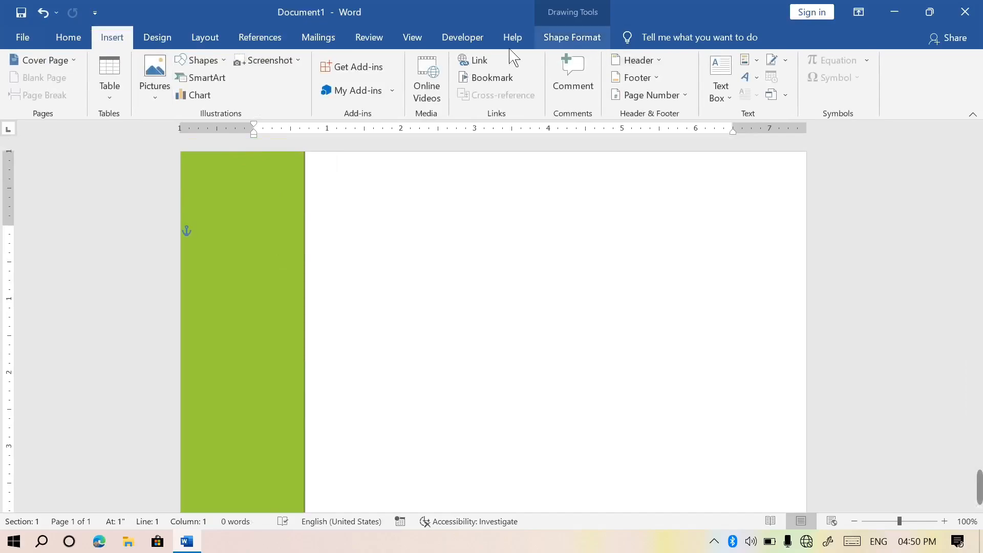
click(205, 60)
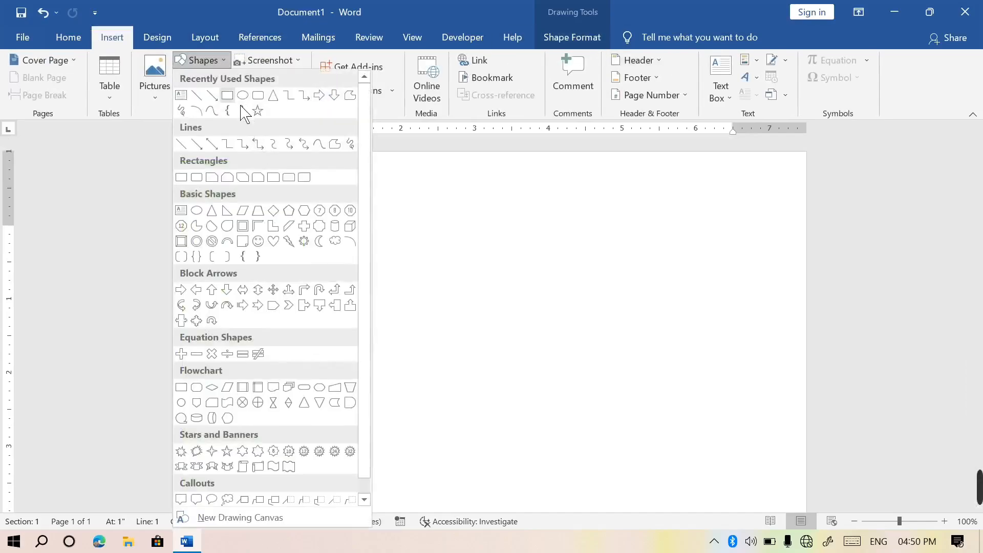
click(227, 95)
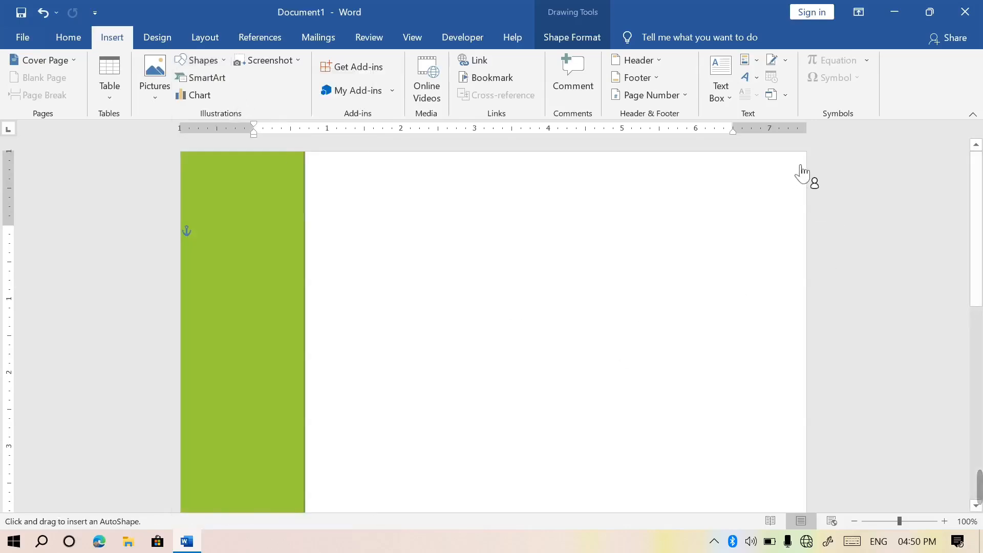
mouse_move(795, 163)
mouse_down()
mouse_move(490, 489)
mouse_move(285, 512)
mouse_move(493, 327)
mouse_move(402, 303)
mouse_move(391, 272)
mouse_move(282, 272)
mouse_up()
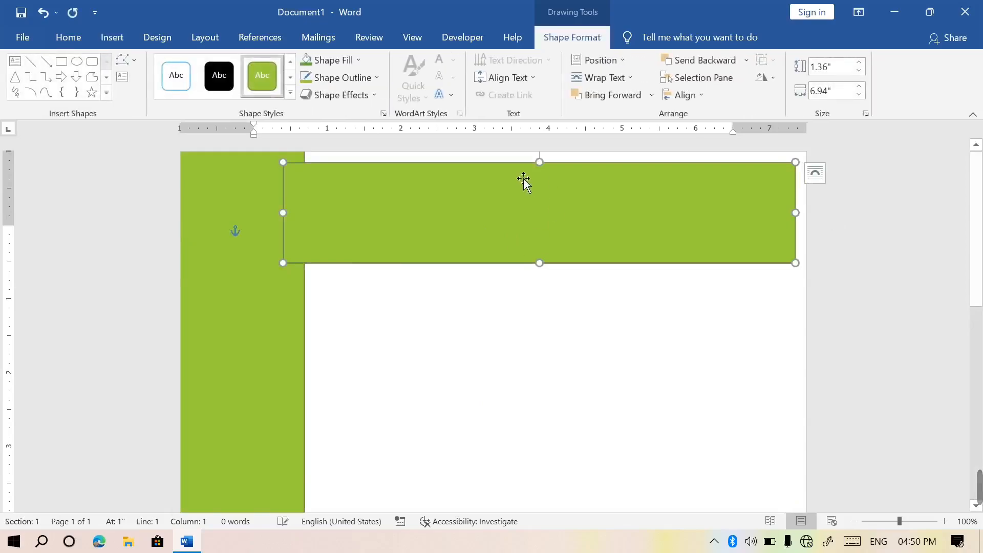
drag(508, 248, 500, 360)
drag(542, 265, 471, 229)
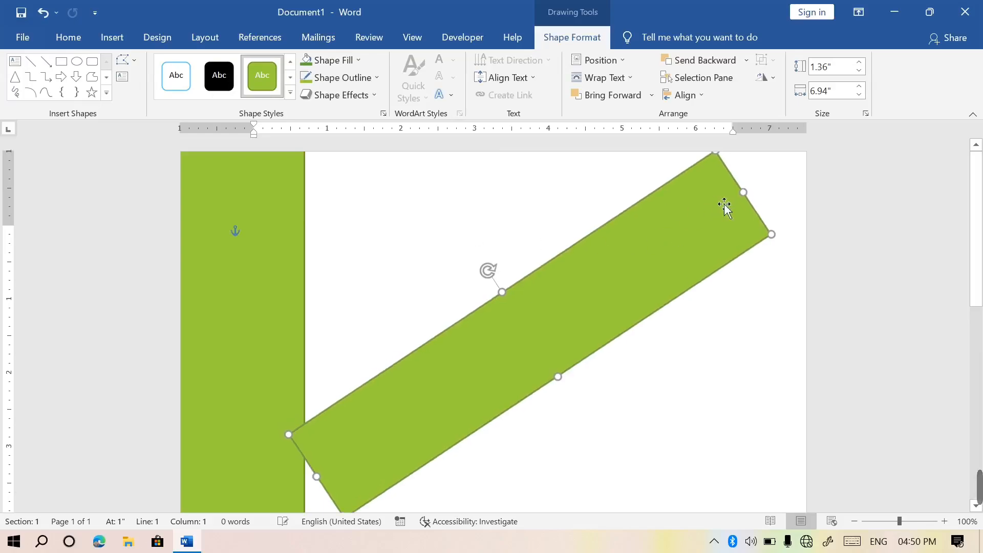
Lengthen the diagonal band to about 11.71" and position it so that it runs past both side edges of the page.
drag(749, 205, 854, 170)
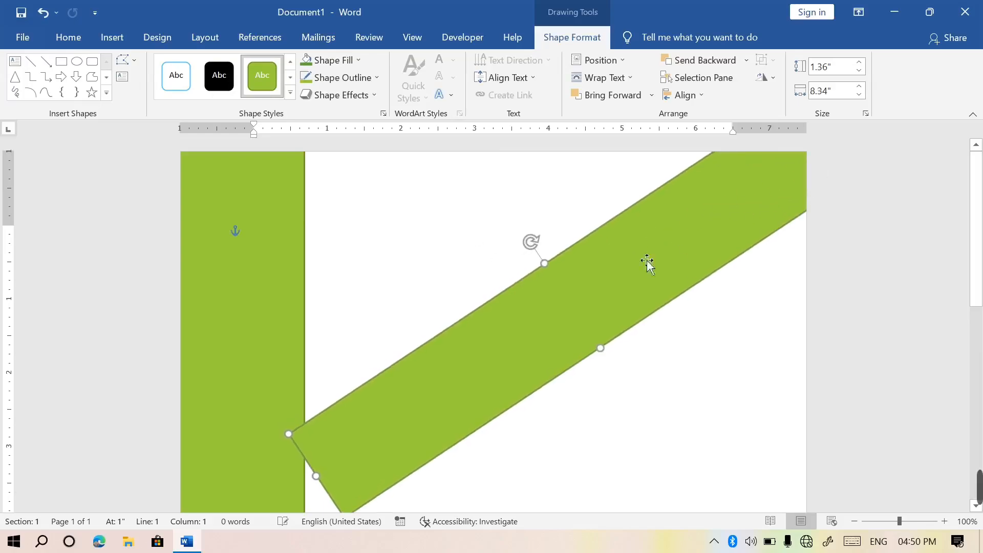
drag(611, 267, 644, 308)
drag(973, 254, 975, 346)
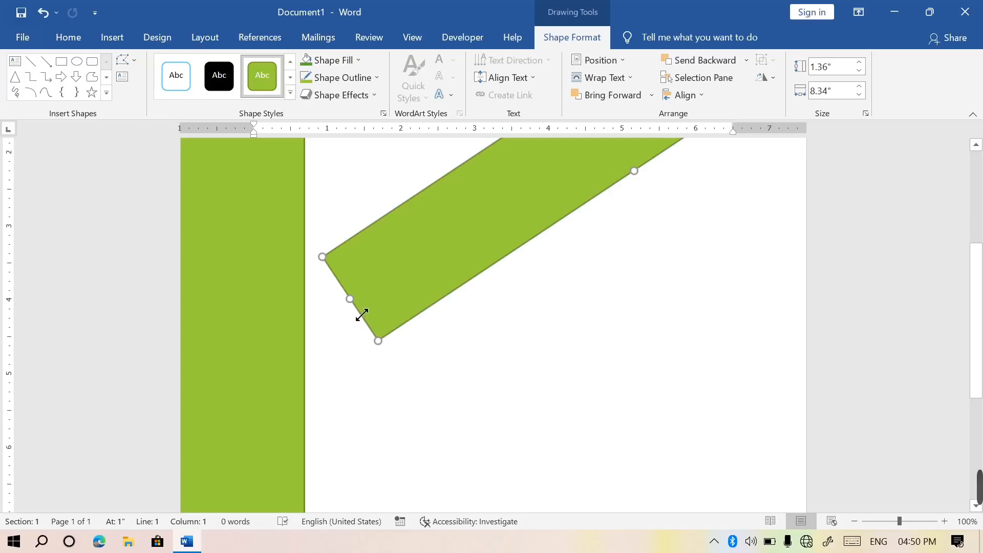
drag(362, 315, 124, 404)
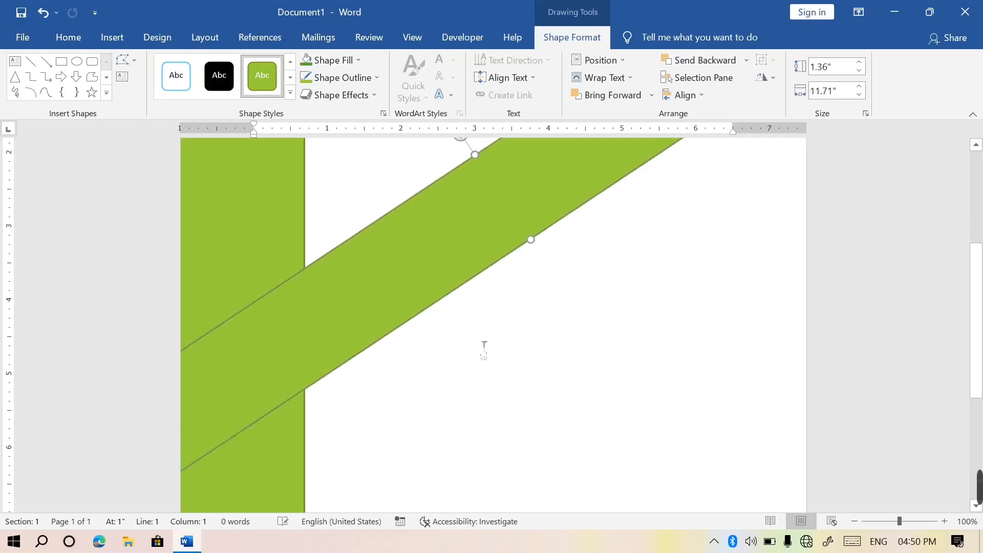
Apply the black shape style to the diagonal band and remove its outline.
click(227, 93)
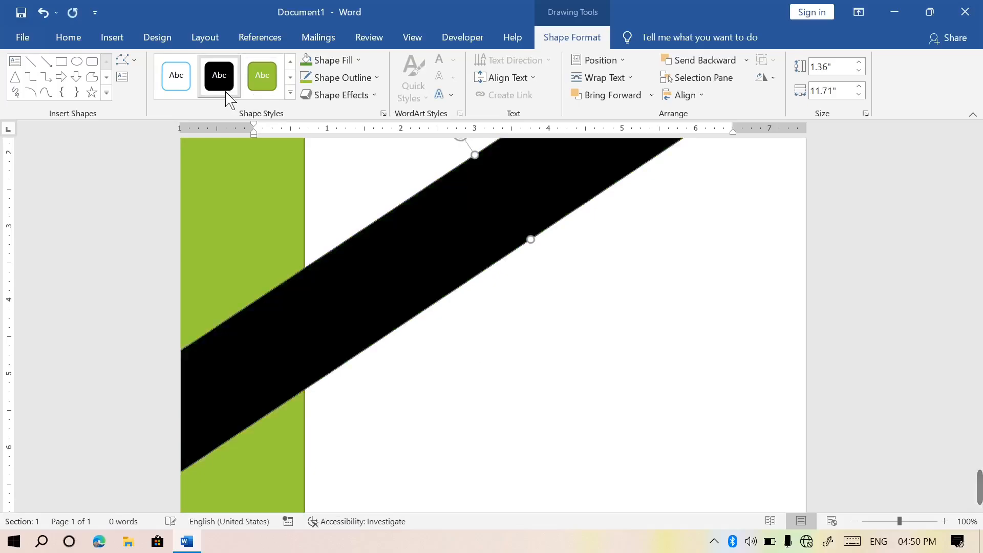
click(377, 79)
click(353, 216)
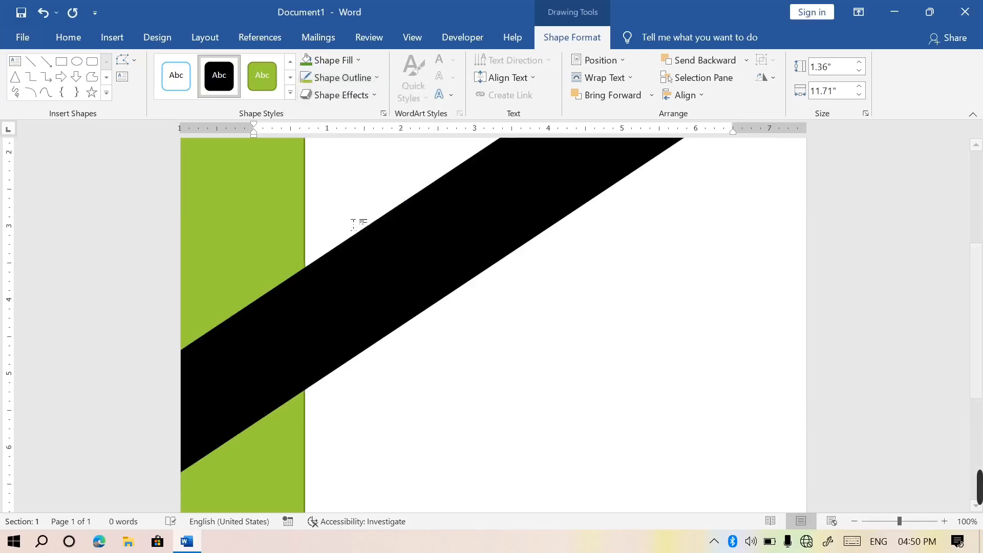
Duplicate the black diagonal band, place the copy overlapping its lower edge, and apply the glossy light blue theme style to the copy.
drag(979, 322, 979, 229)
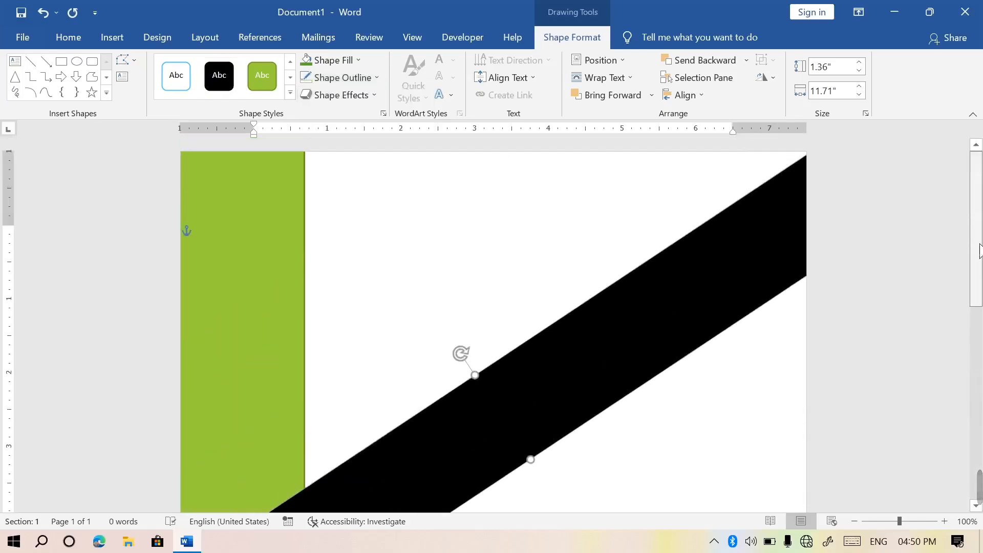
drag(980, 297, 980, 305)
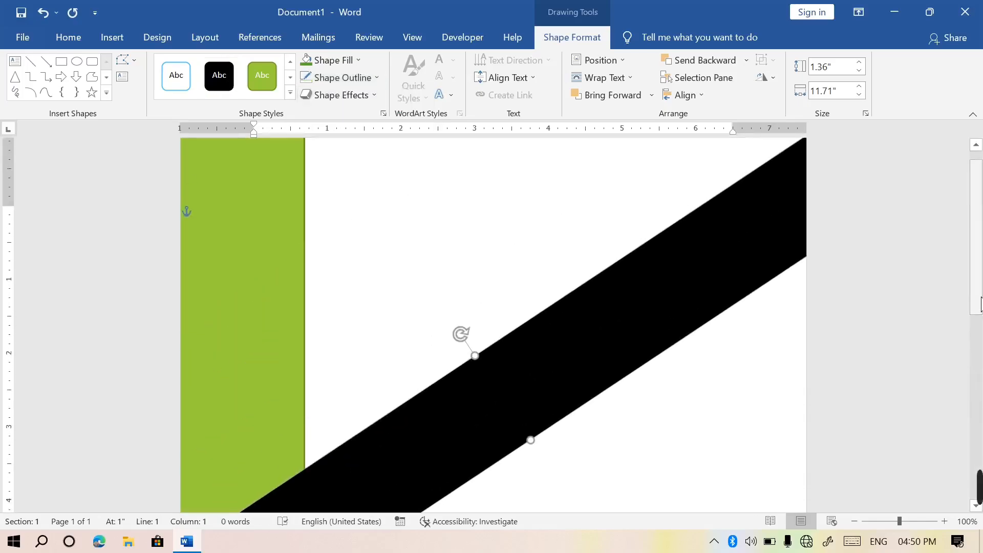
key(ctrl+d)
drag(579, 397, 591, 430)
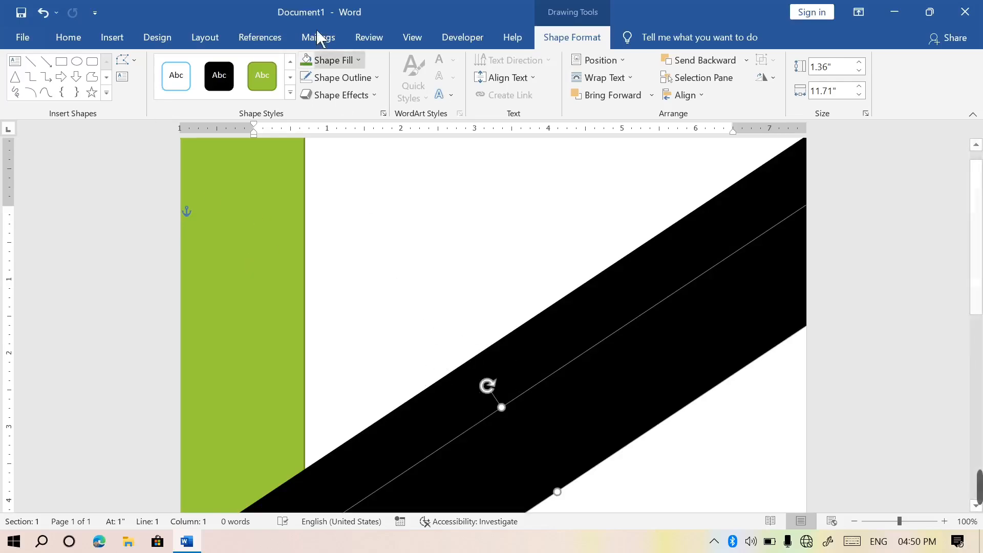
click(291, 94)
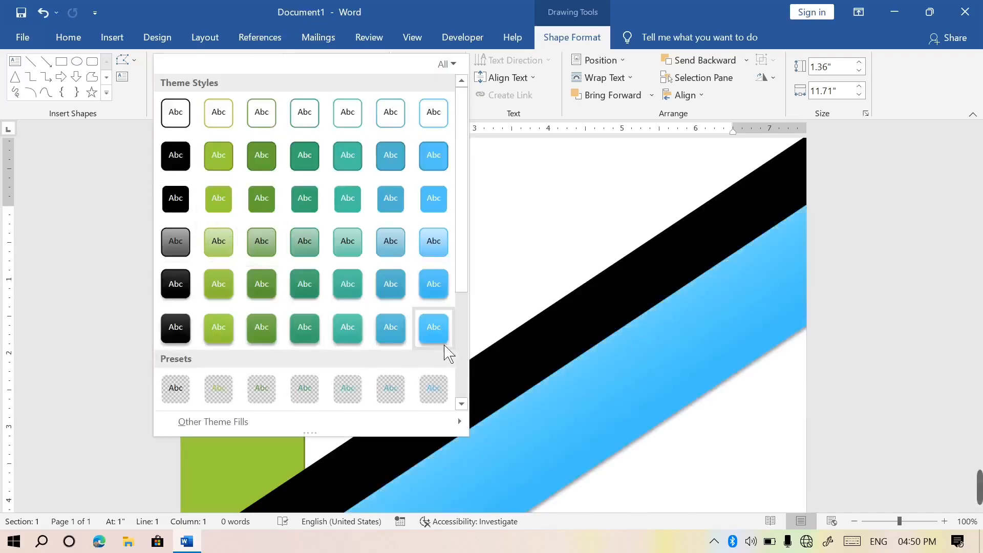
click(436, 335)
Duplicate the blue band, rotate the copy to horizontal, and move it across the upper part of the page.
key(ctrl+z)
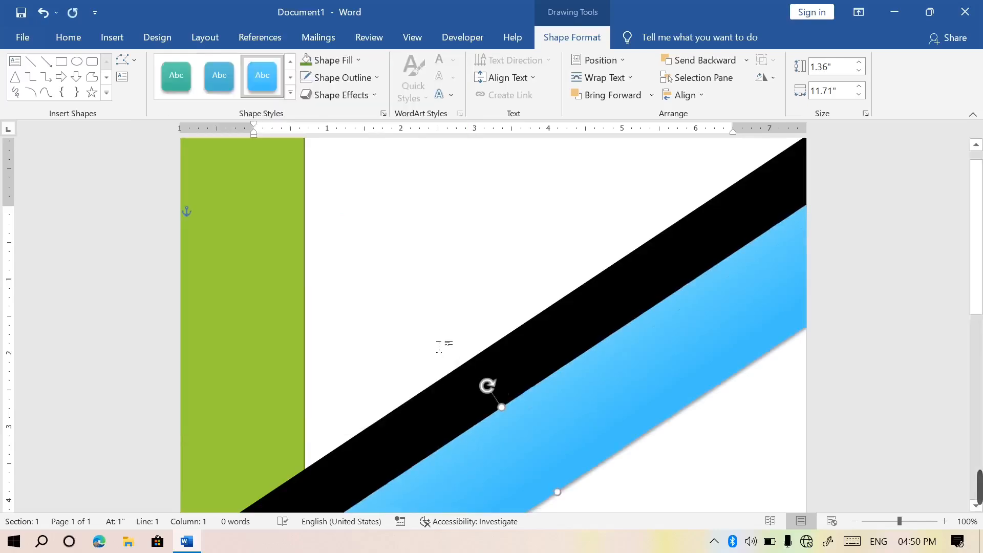
key(ctrl+y)
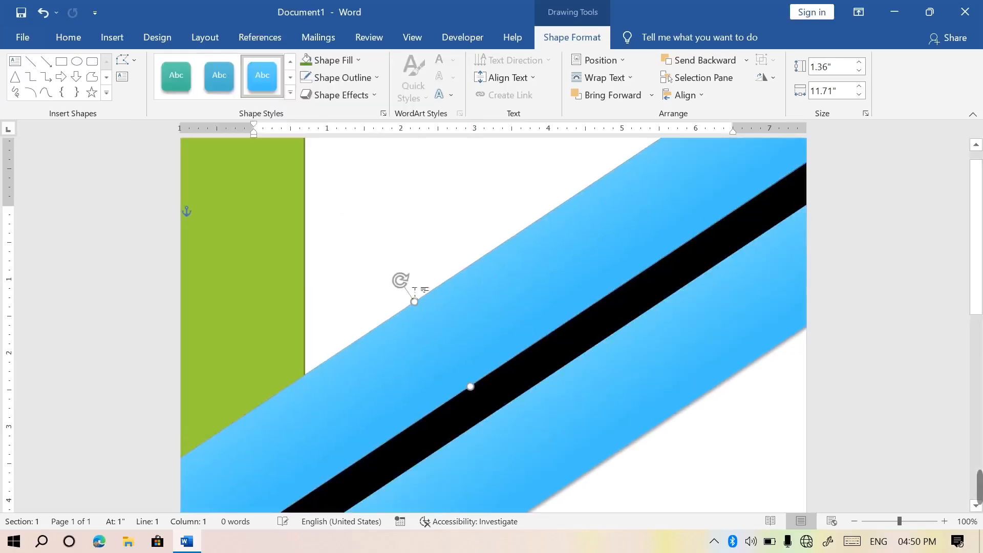
drag(402, 283, 448, 264)
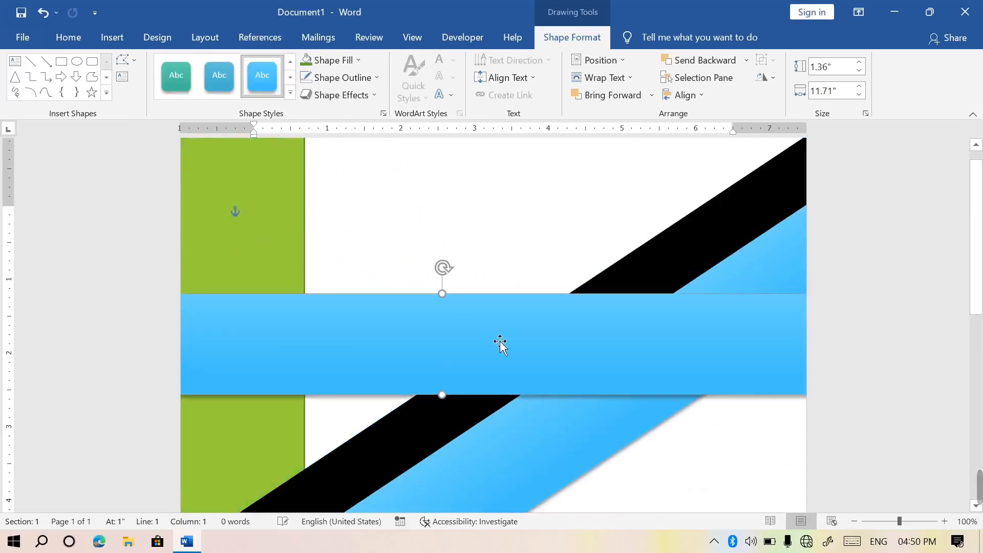
drag(501, 343, 503, 262)
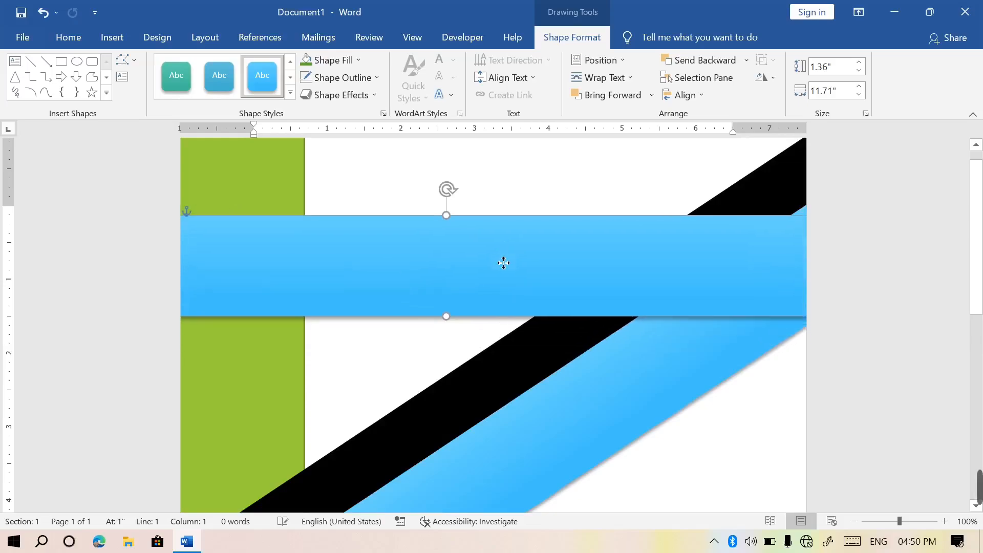
click(805, 381)
Bring the green vertical rectangle forward until it lies in front of the black and blue bands.
scroll(805, 382, down, 5)
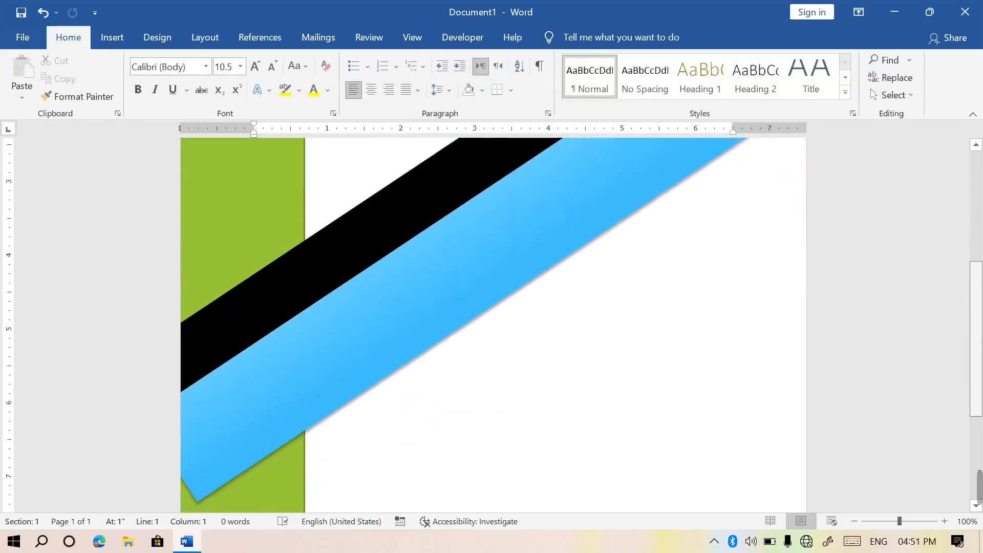
scroll(602, 242, down, 2)
scroll(602, 242, up, 4)
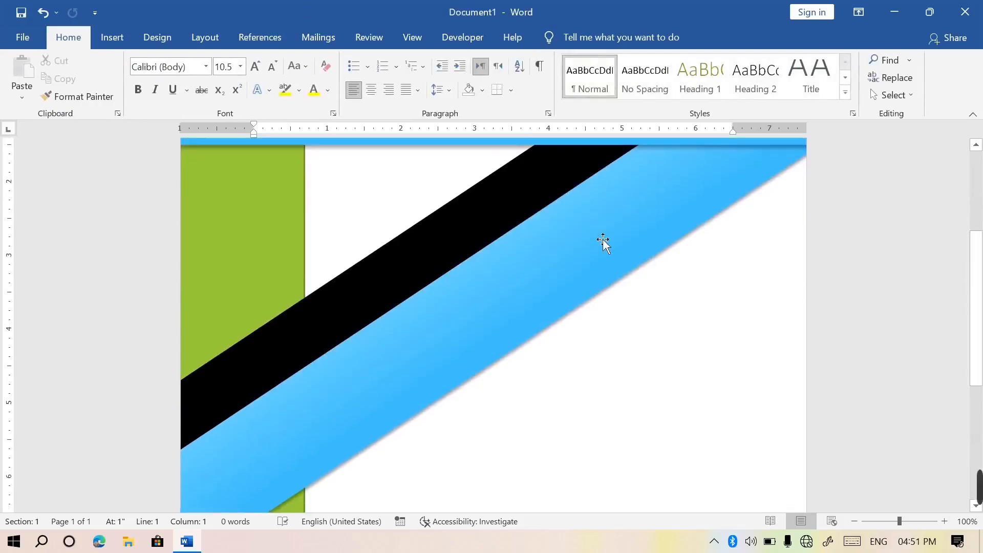
click(275, 248)
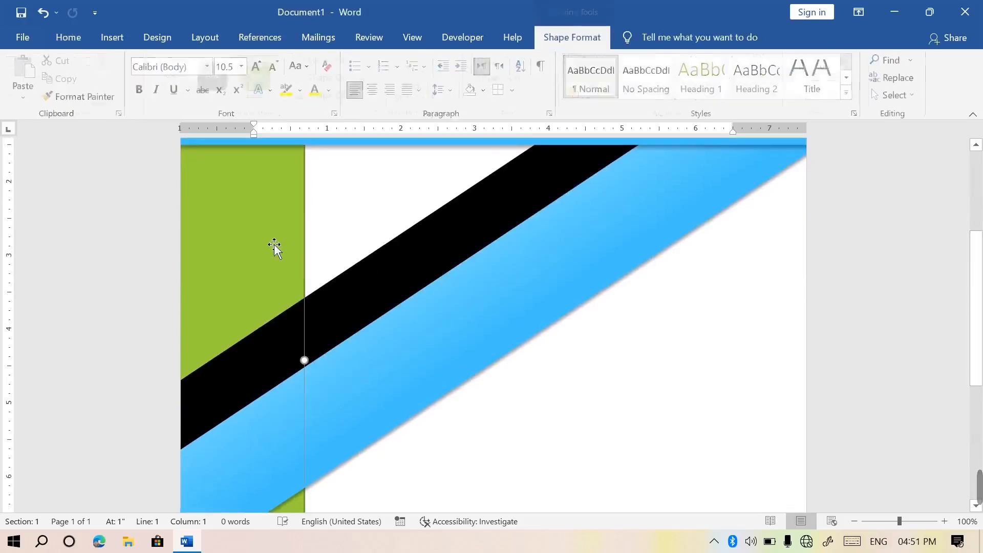
click(574, 38)
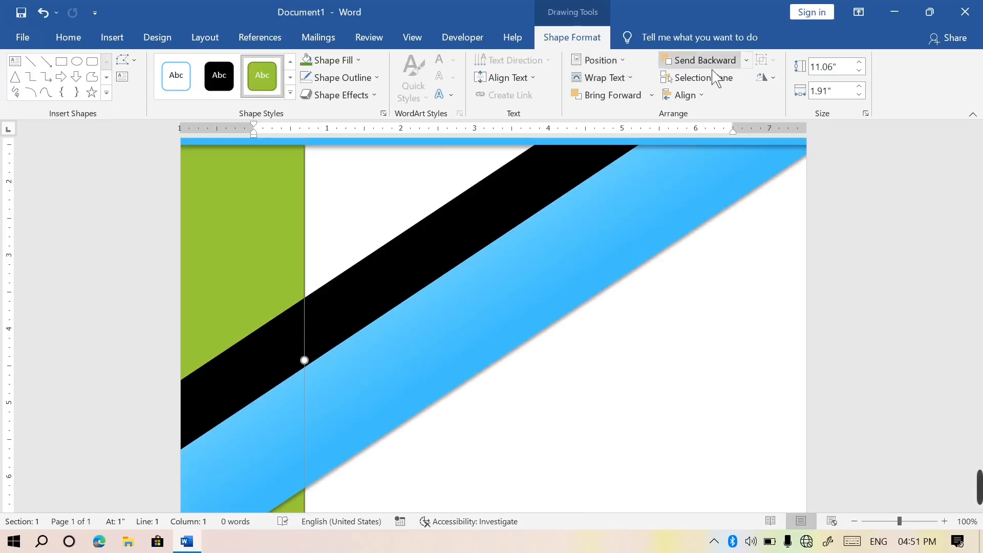
click(624, 100)
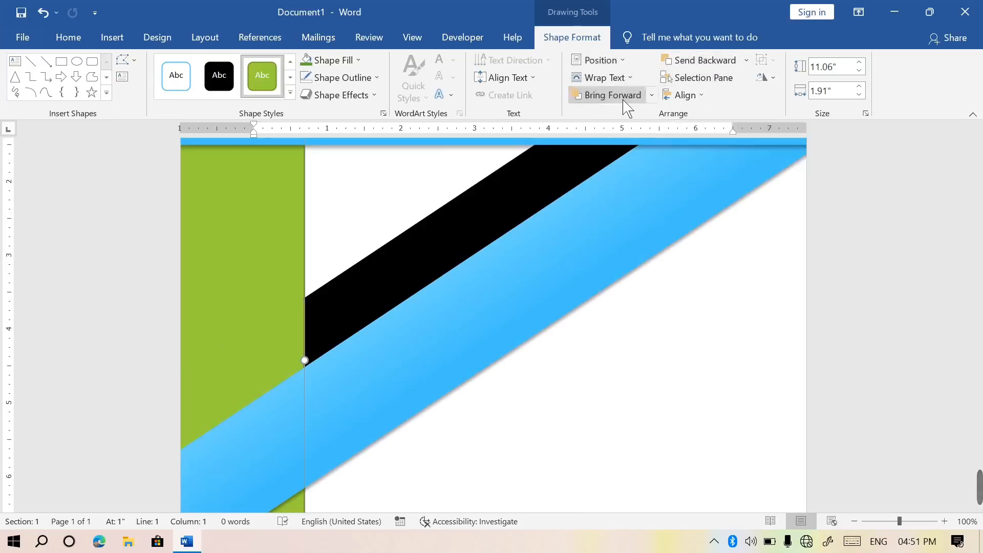
click(625, 100)
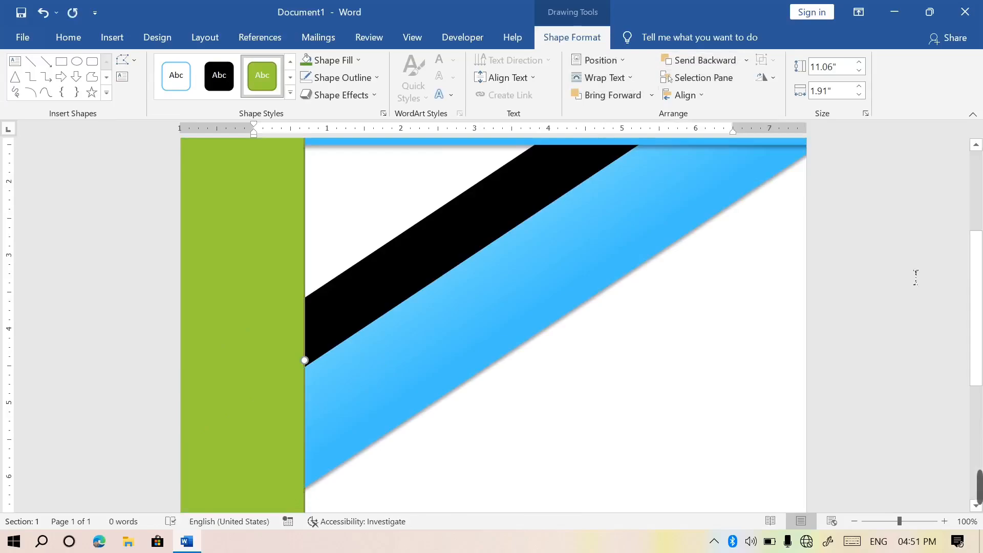
Draw a text box about 1.15" high and 6.69" wide over the horizontal blue band and enter "Computer".
scroll(975, 286, up, 6)
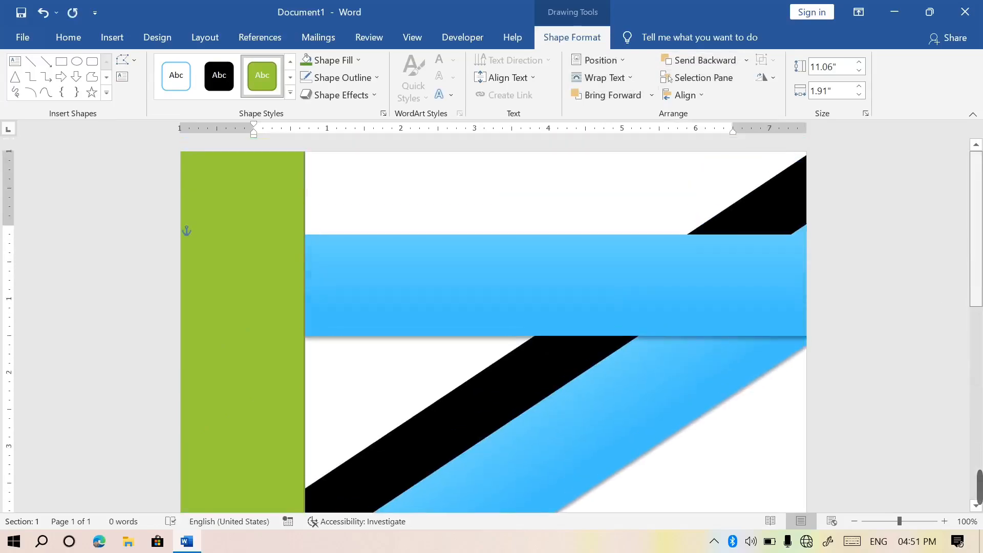
click(15, 60)
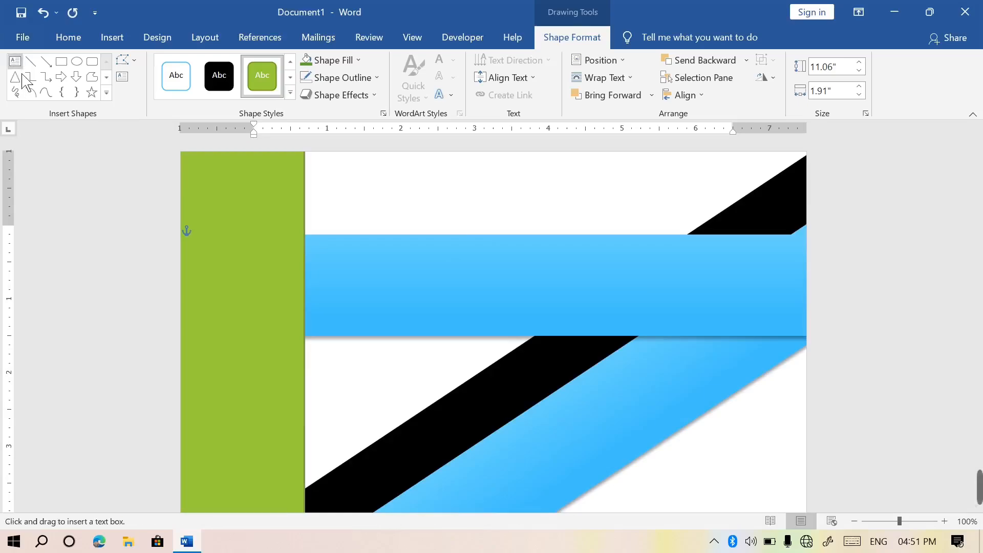
drag(307, 243, 802, 328)
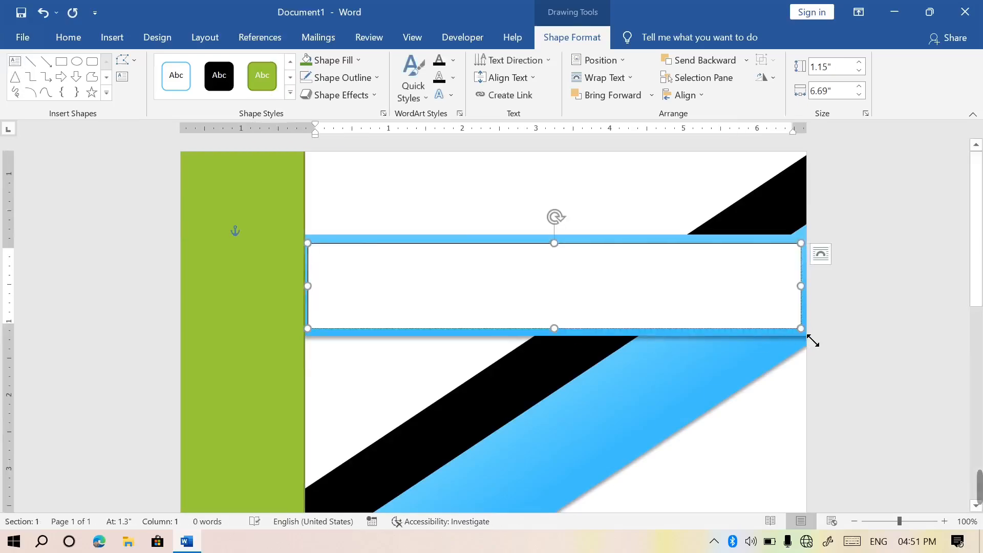
text(Computer)
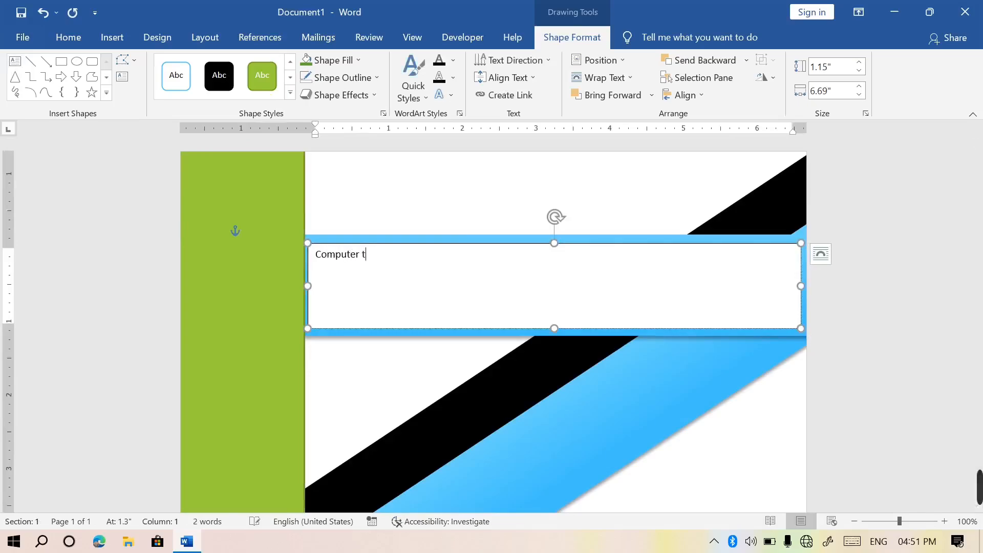
Enlarge all the text in the Computer text box and make it bold.
key(ctrl+a)
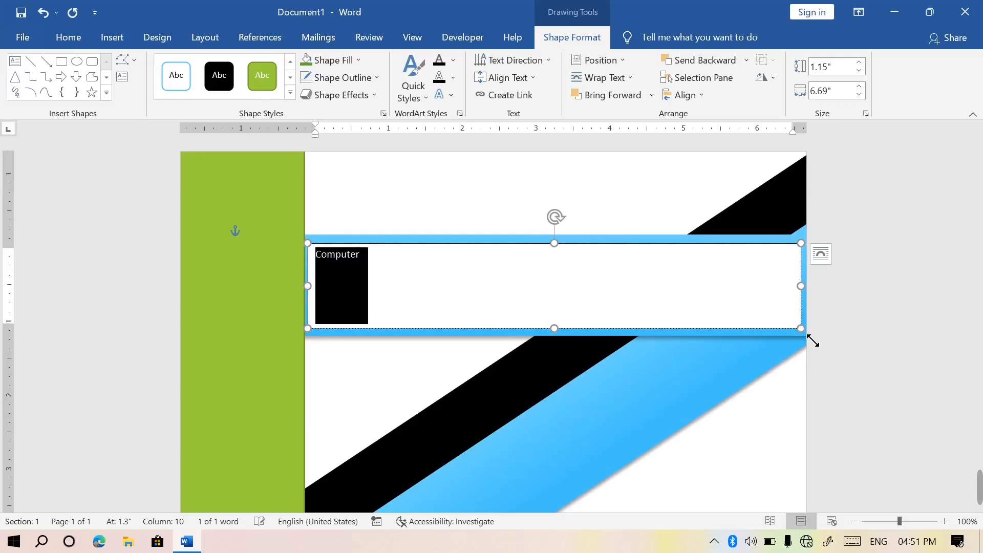
key(ctrl+bracketright)
key(ctrl+bracketright)
key(ctrl+bracketright)
key(ctrl+bracketright)
key(ctrl+bracketright)
key(ctrl+bracketright)
key(ctrl+bracketright)
key(ctrl+bracketright)
key(ctrl+bracketright)
key(ctrl+bracketright)
key(ctrl+bracketright)
key(ctrl+bracketright)
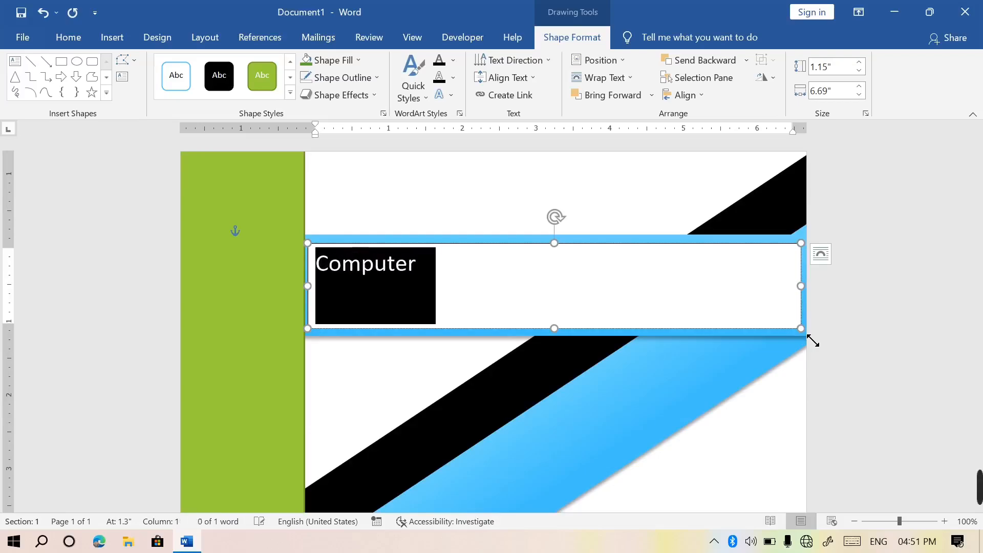
key(ctrl+b)
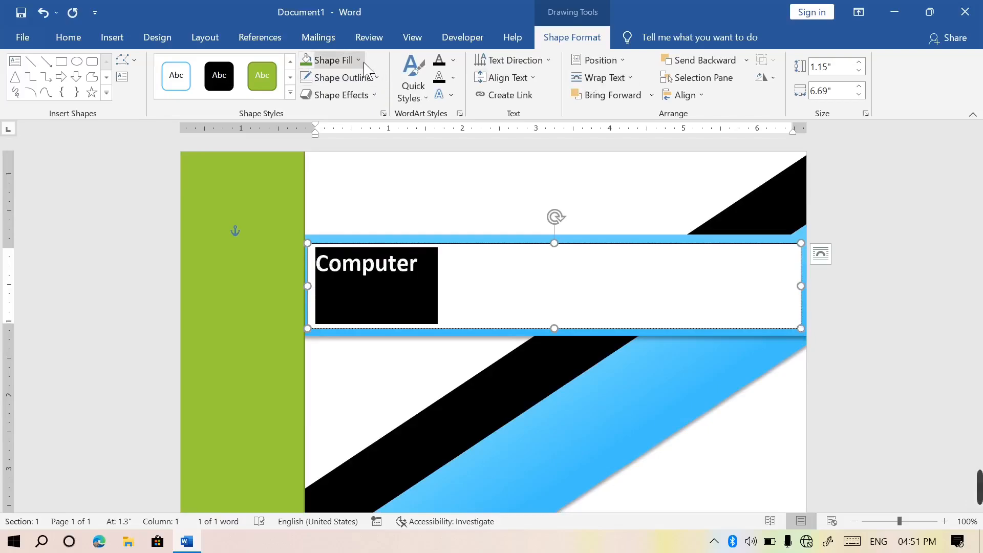
Give the word Computer a dark blue text fill and a yellow text outline.
click(457, 62)
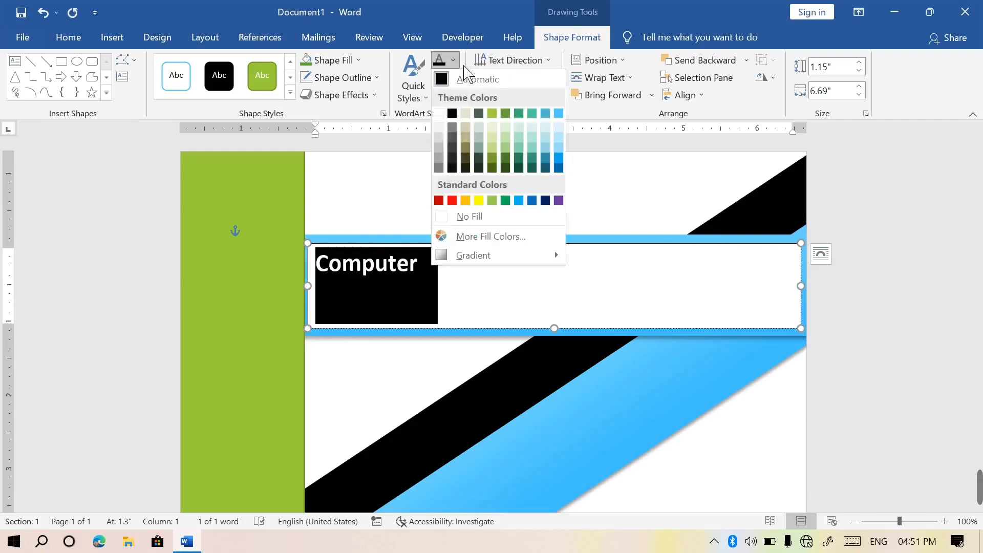
click(549, 203)
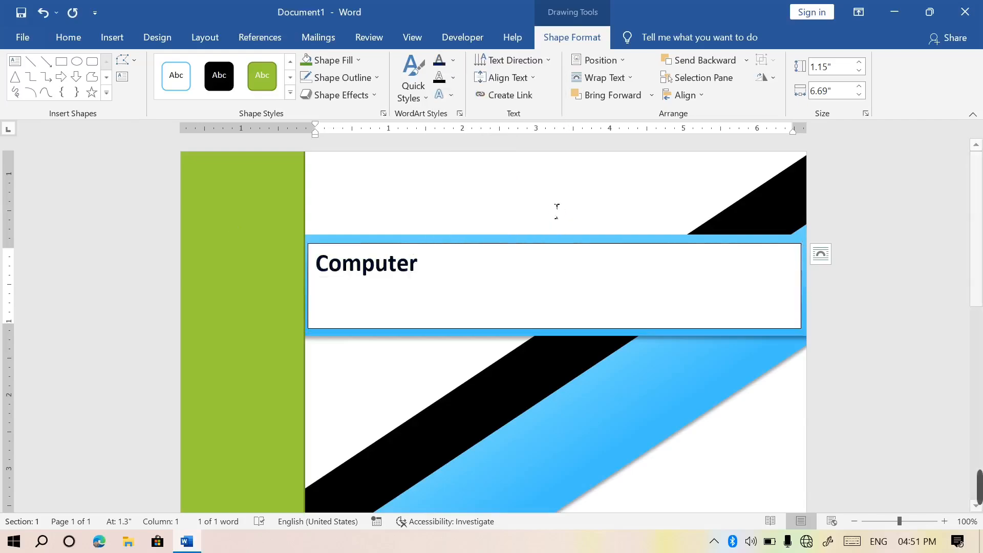
click(457, 81)
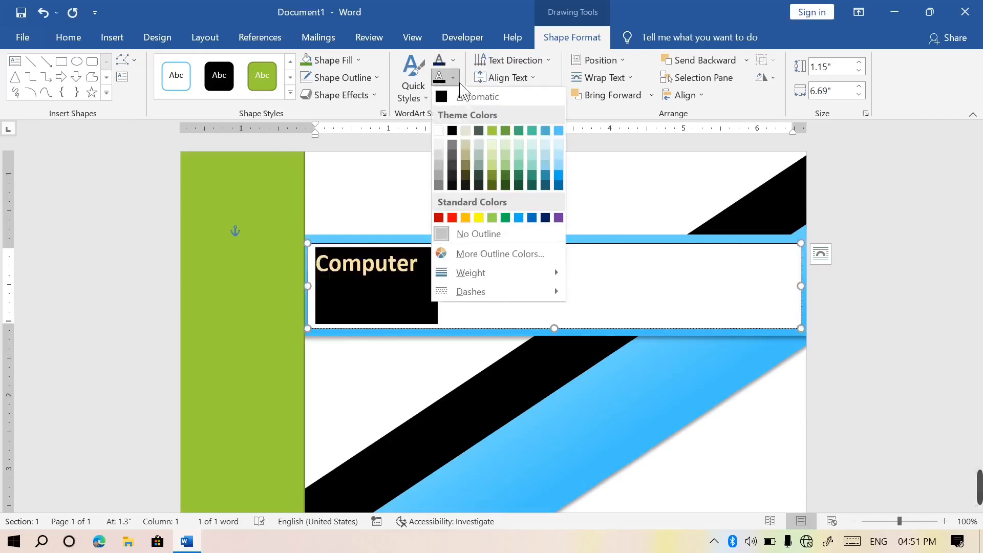
click(496, 235)
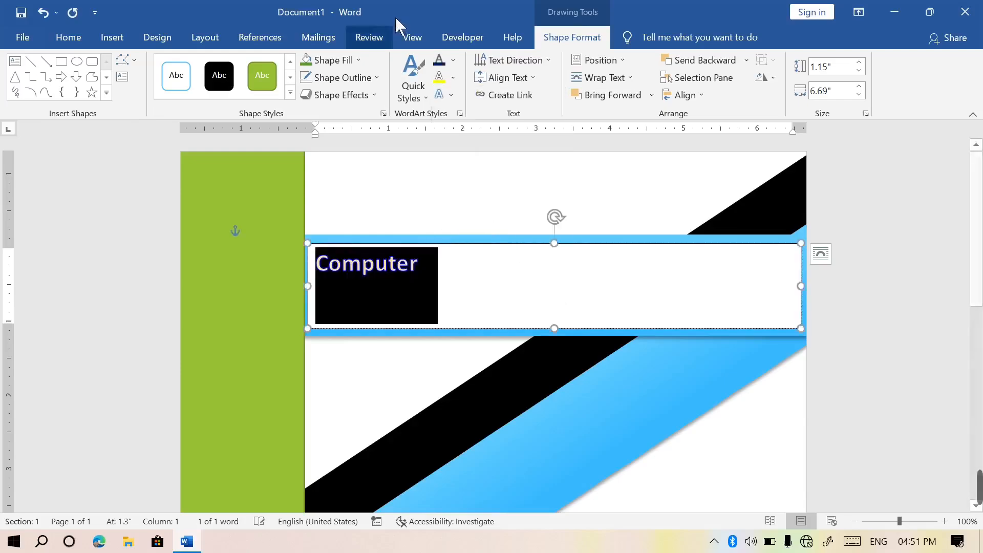
Remove the outline and the fill from the Computer text box.
click(377, 77)
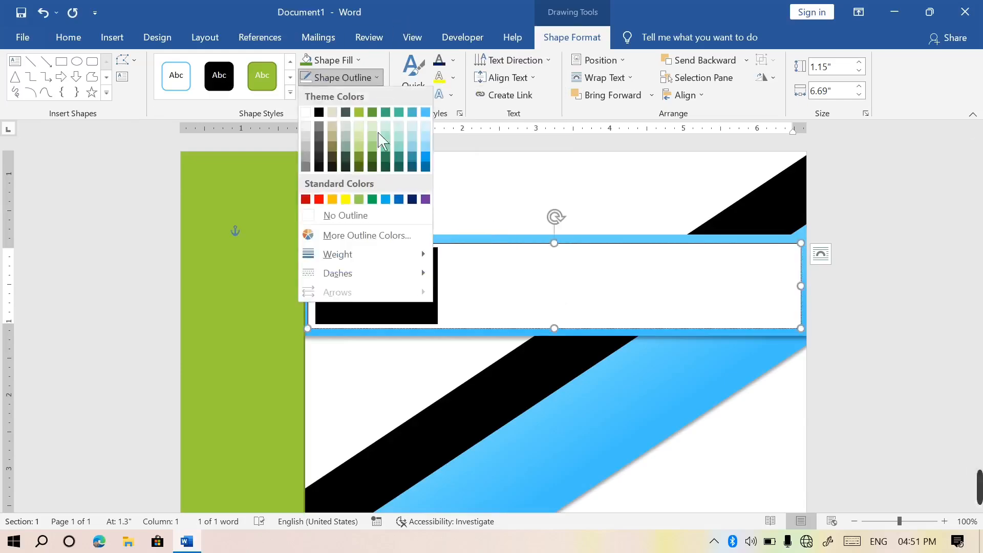
click(368, 217)
click(359, 60)
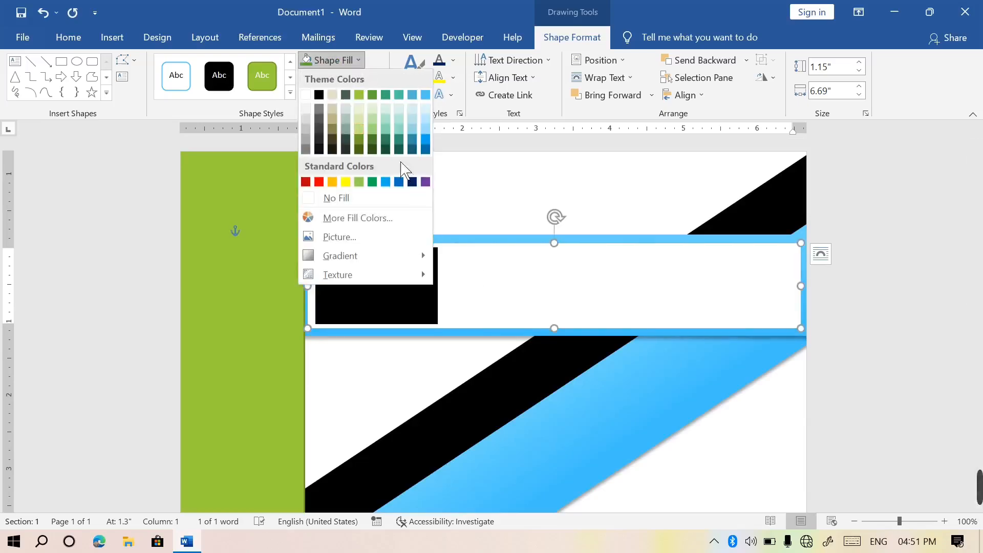
click(373, 203)
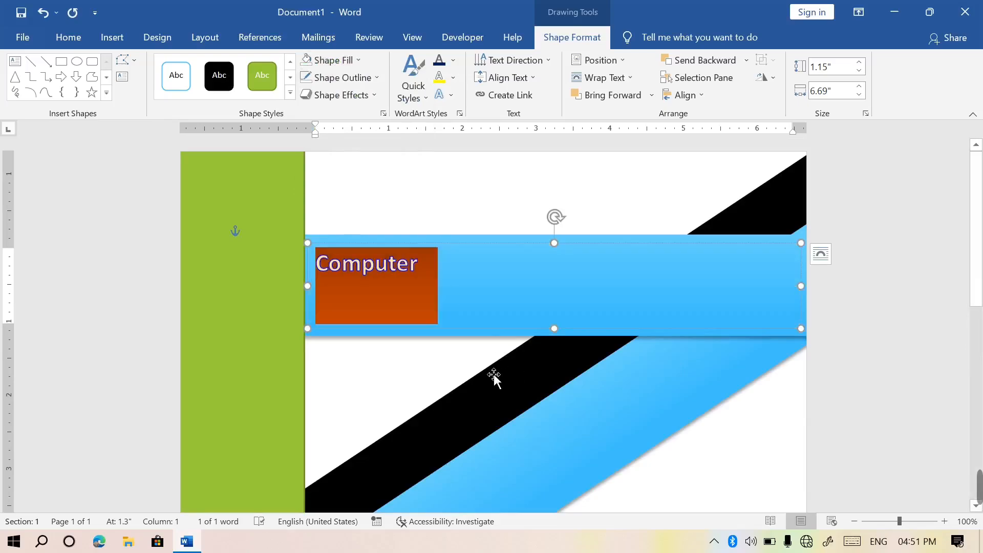
Increase the font size of the word Computer to 28 and deselect the text box.
key(ctrl+shift+period)
key(ctrl+shift+period)
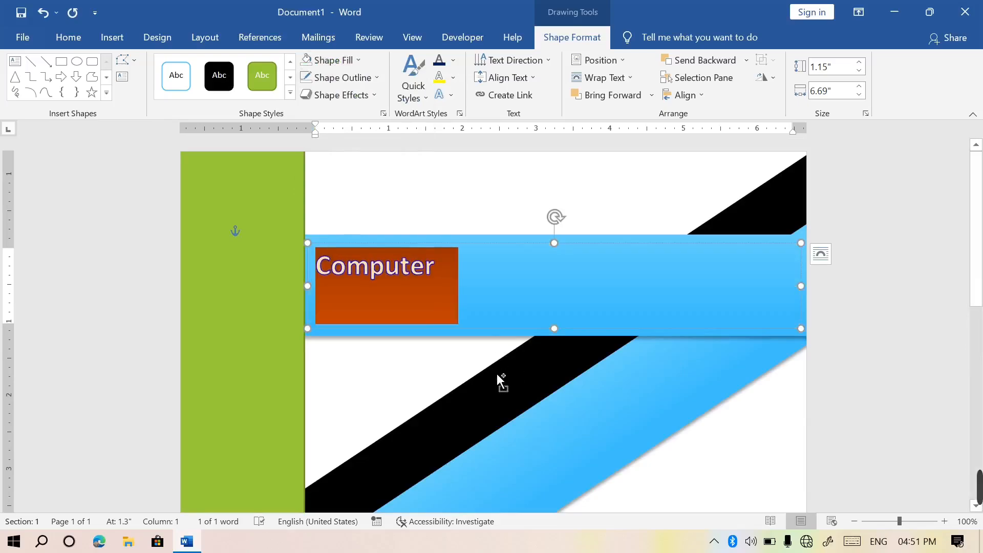
key(ctrl)
click(608, 177)
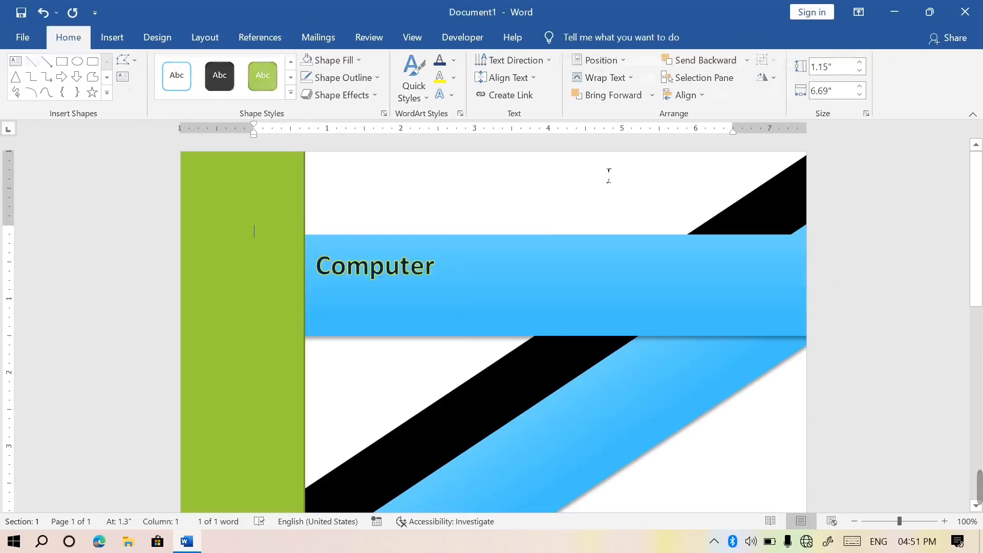
Duplicate the Computer text box, place the copy lower on the blue band, and replace its text with "Science".
click(445, 284)
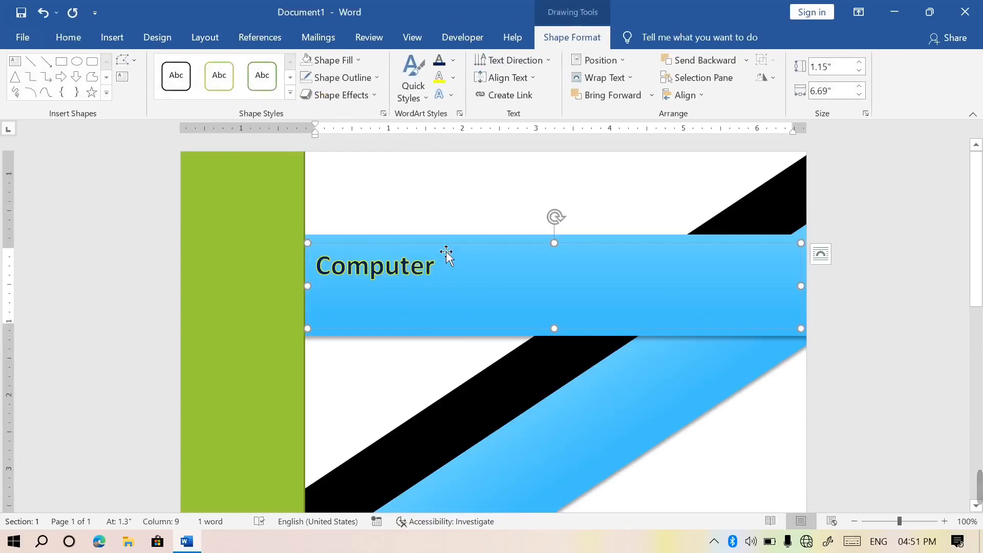
drag(446, 251, 366, 291)
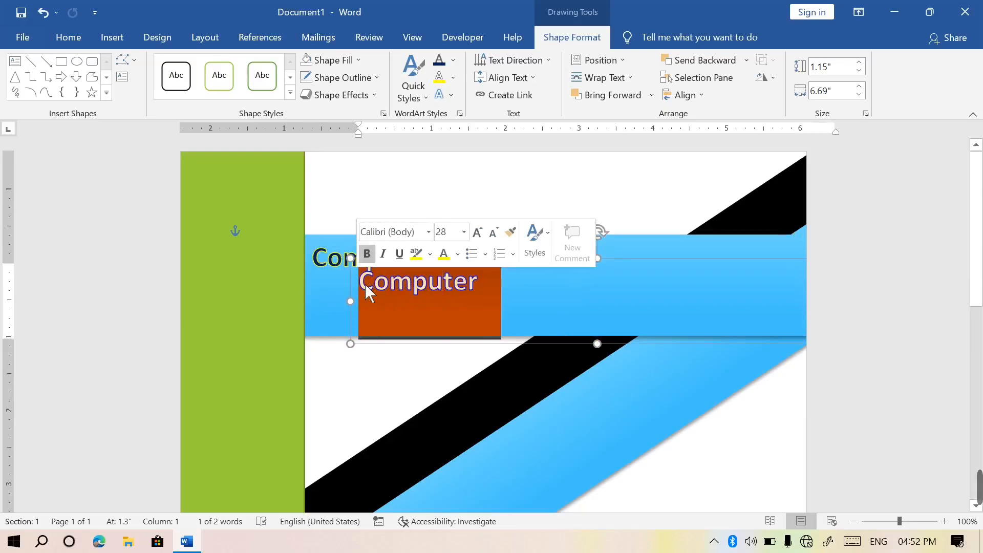
text(Science)
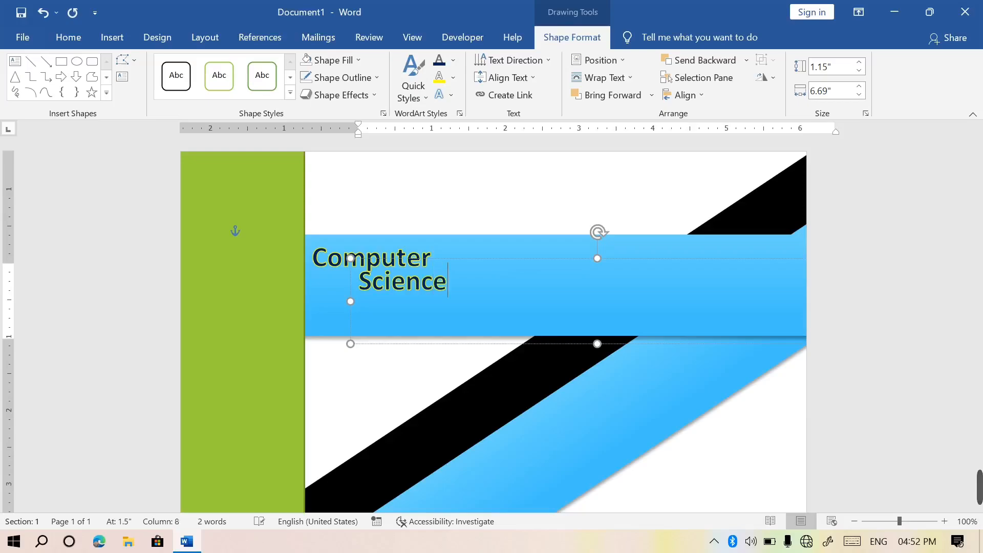
Enlarge the word Science until it is much bigger than the word Computer.
key(shift+Home)
key(ctrl+shift+period)
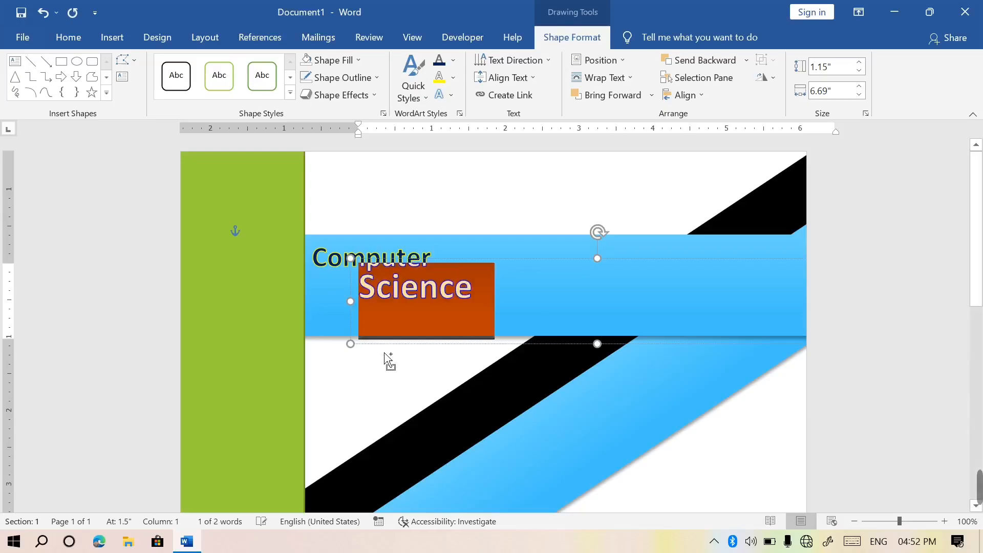
key(ctrl+shift+period)
key(ctrl+shift+period)
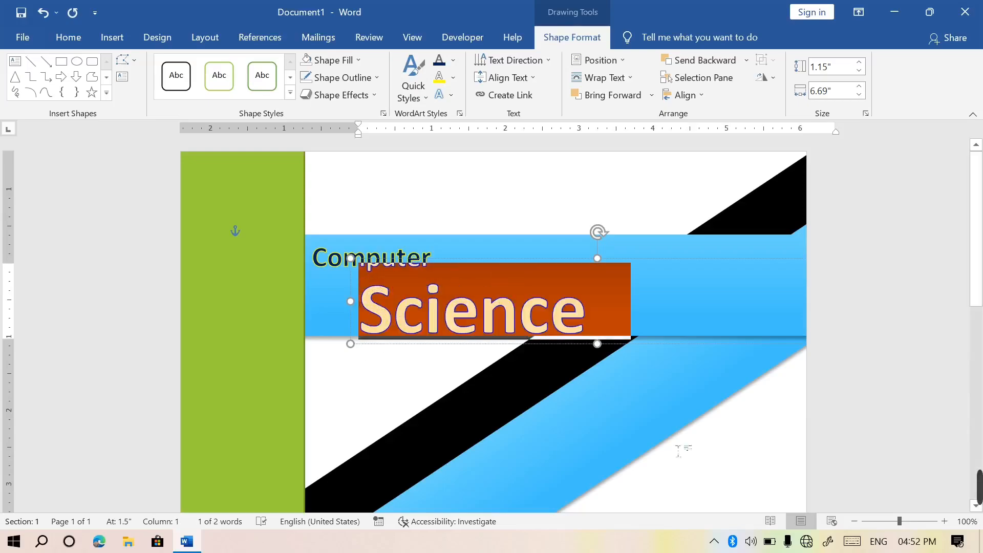
click(693, 478)
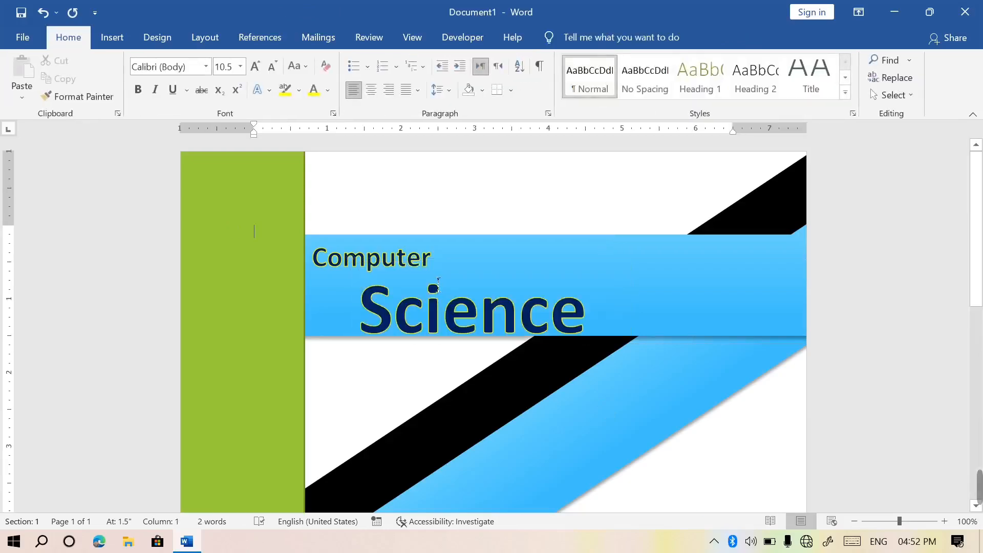
Move the Science text box sideways and slightly up so its word starts near the end of Computer.
drag(438, 266, 332, 266)
click(332, 266)
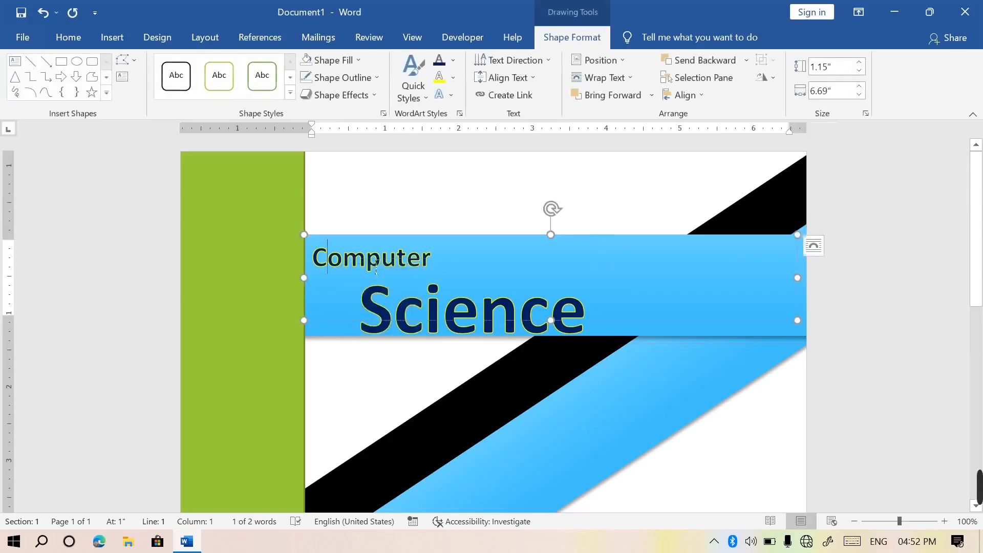
drag(439, 270, 485, 253)
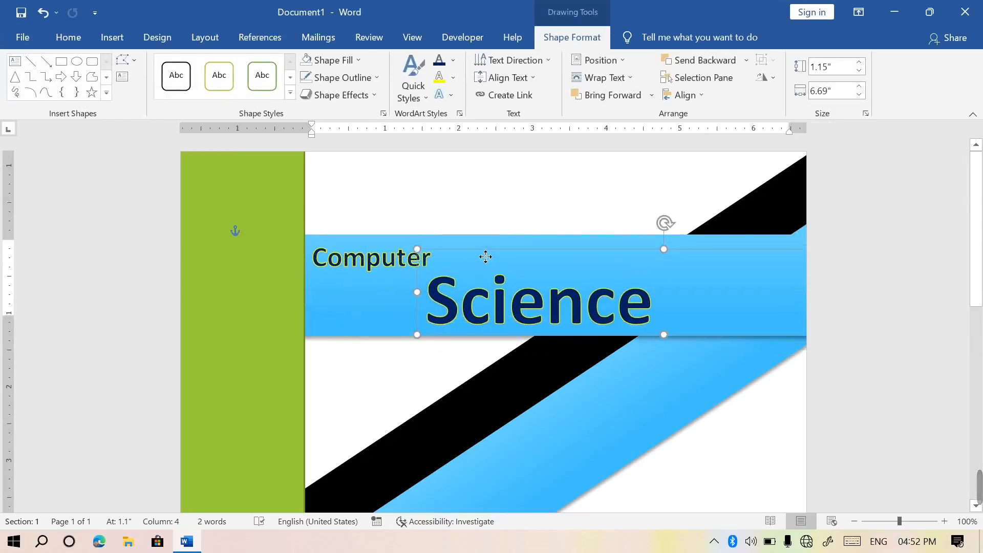
Select the word Computer and enlarge it, keeping it smaller than Science.
click(372, 262)
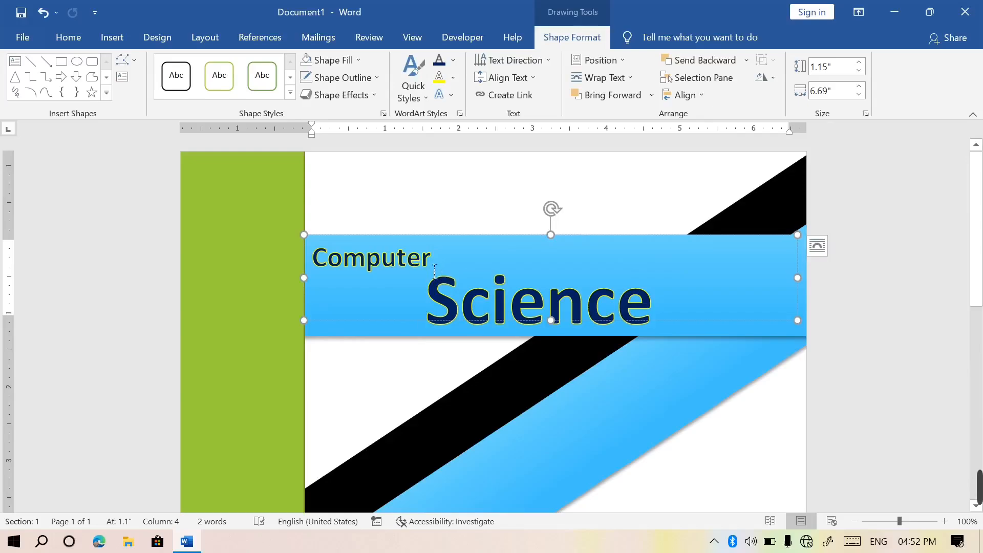
click(341, 264)
drag(328, 265, 450, 266)
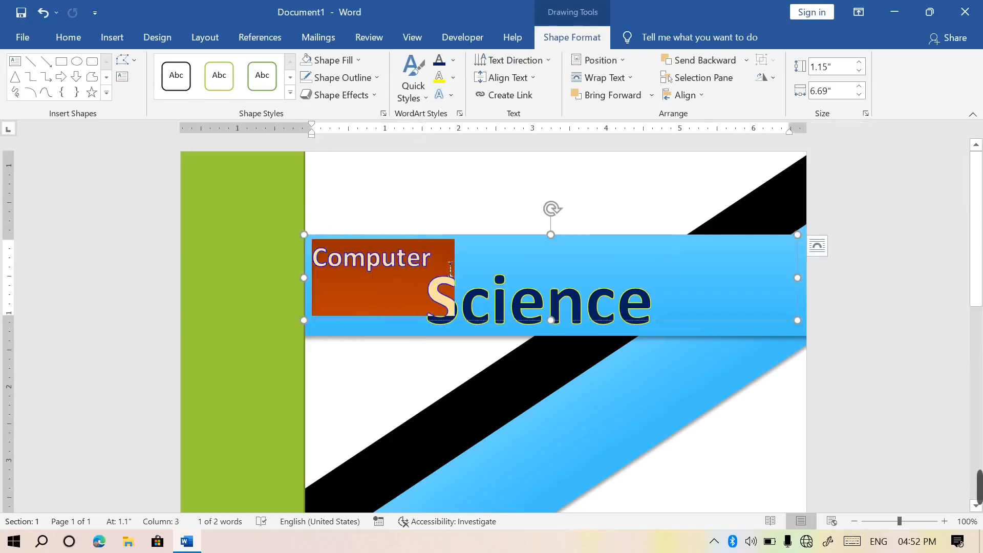
key(ctrl+shift+period)
key(ctrl+shift+period)
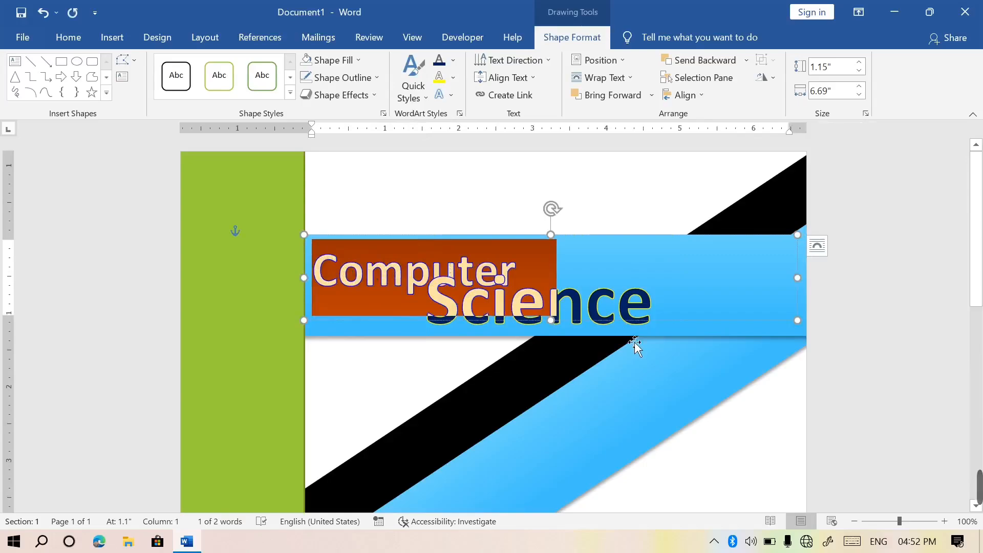
Move the Science text box slightly lower and extend the horizontal blue band's lower edge to a height of 1.6".
click(635, 346)
drag(541, 314, 511, 313)
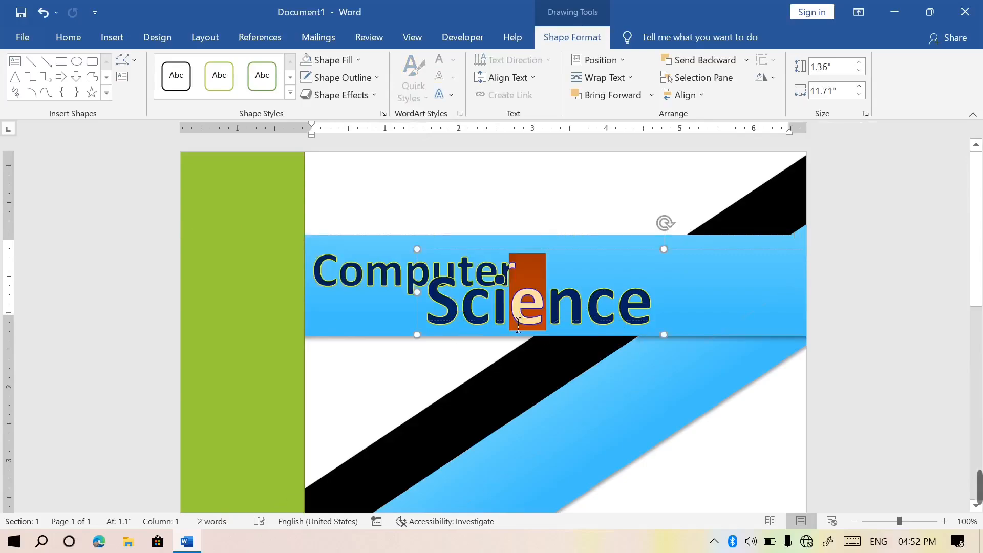
drag(495, 254, 485, 267)
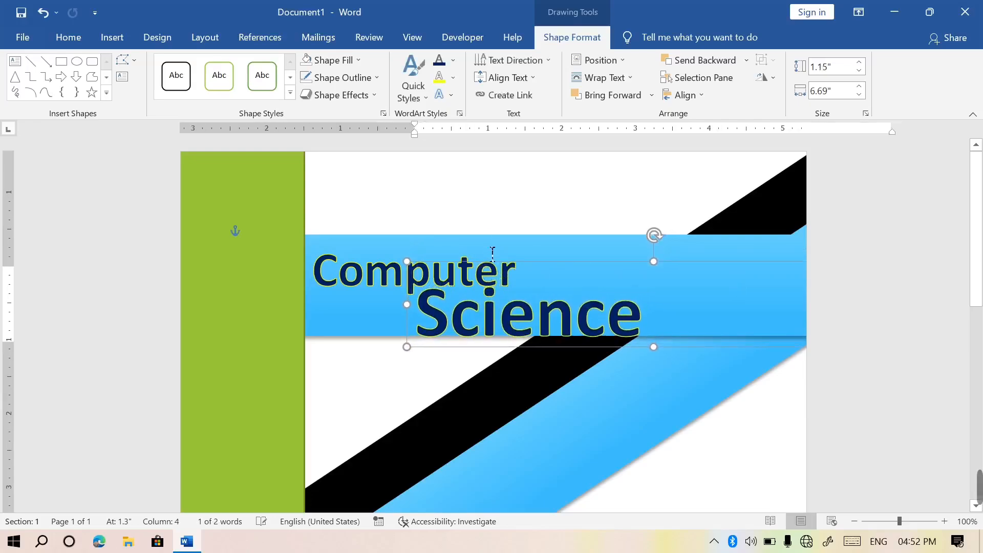
click(373, 331)
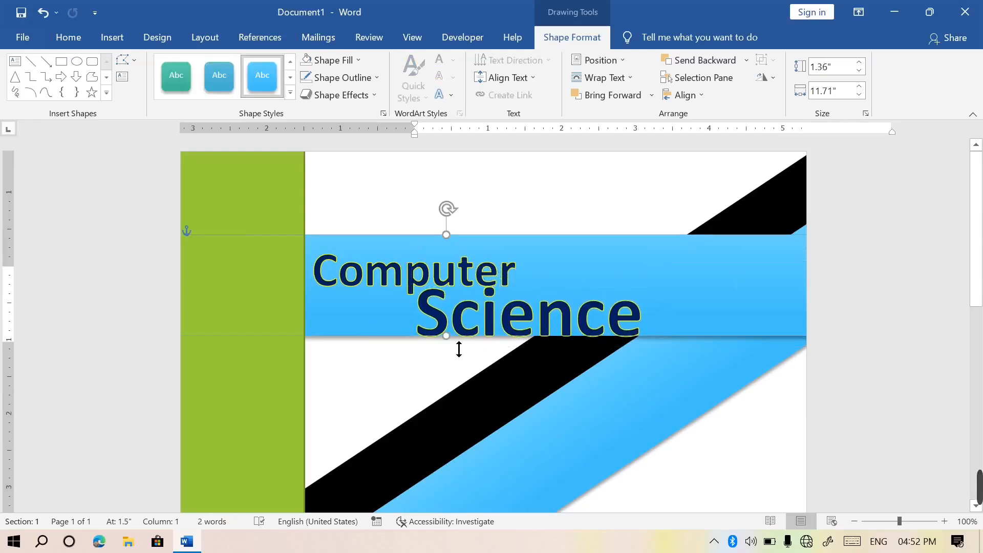
drag(447, 337, 458, 365)
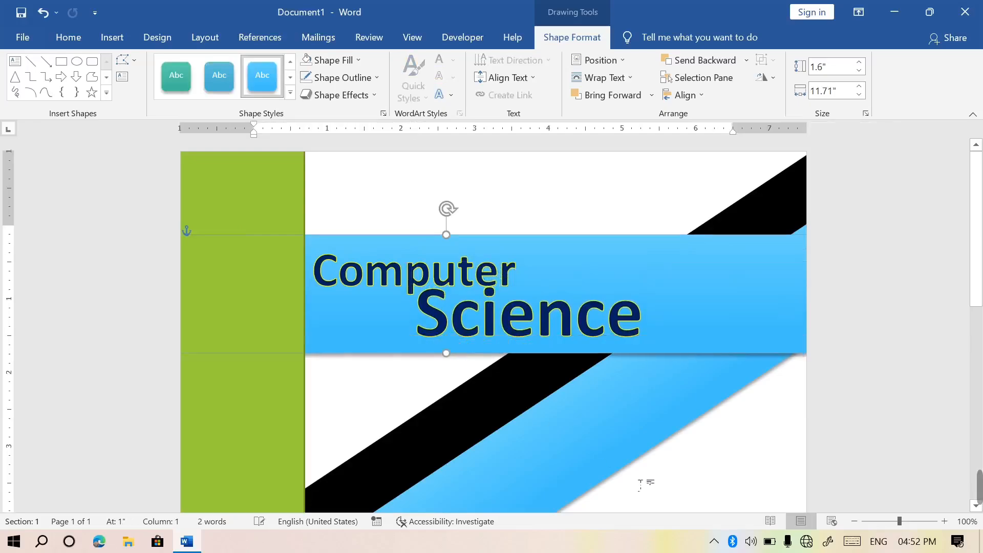
Move the blue diagonal band well down the page, away from the black band, toward the lower corner.
scroll(975, 327, down, 2)
drag(972, 317, 971, 251)
scroll(974, 259, down, 2)
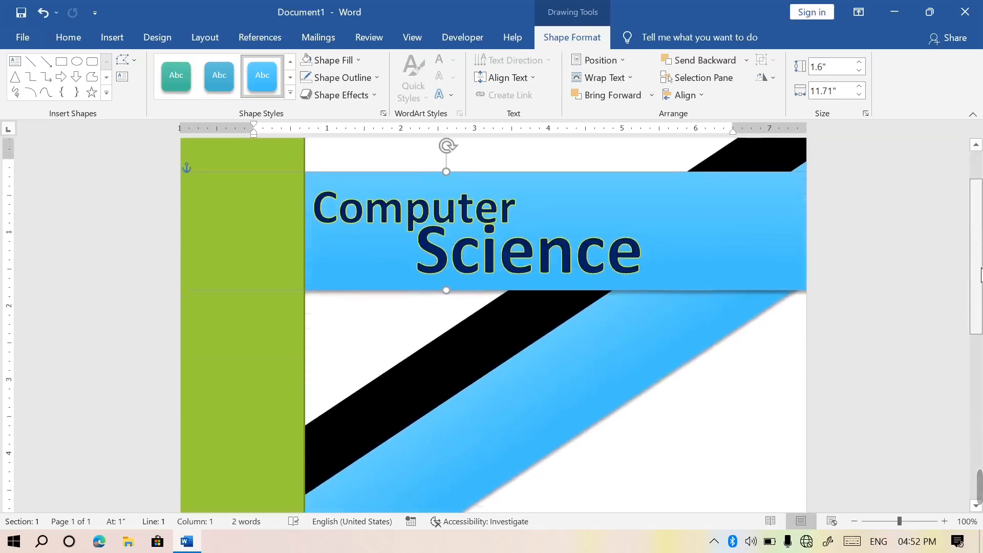
drag(625, 393, 736, 467)
scroll(769, 262, down, 10)
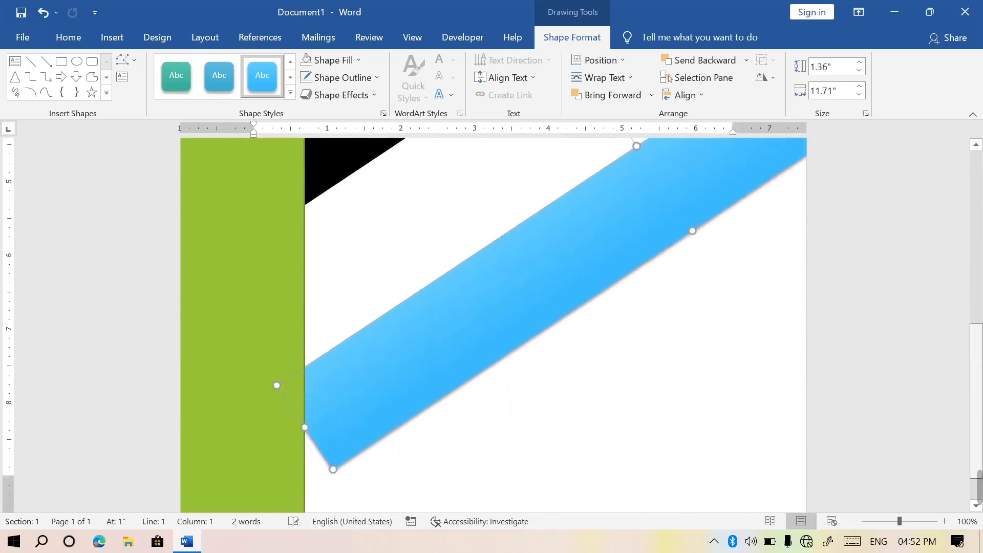
drag(684, 291, 732, 472)
Move the black diagonal band further down the page so that it emerges beneath the horizontal title band.
drag(976, 435, 965, 215)
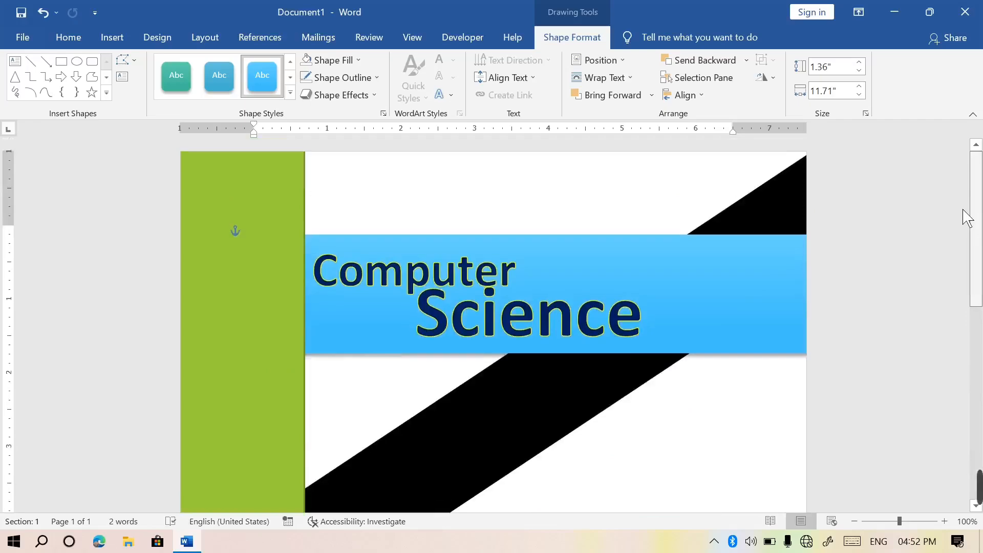
drag(603, 459, 674, 552)
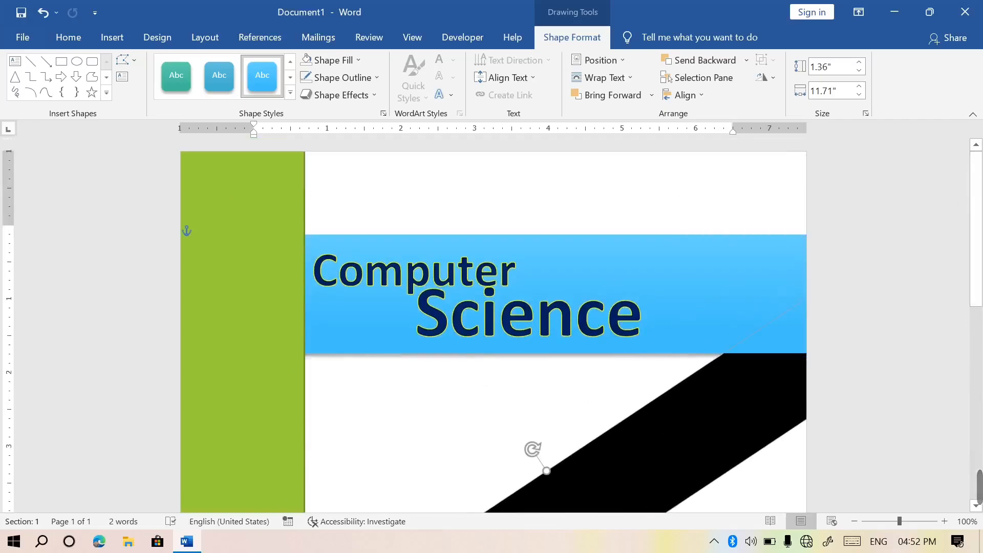
Move the black diagonal band into the page's lower corner, just below the blue diagonal band, and check the cover in print preview.
key(ctrl+z)
scroll(477, 164, down, 5)
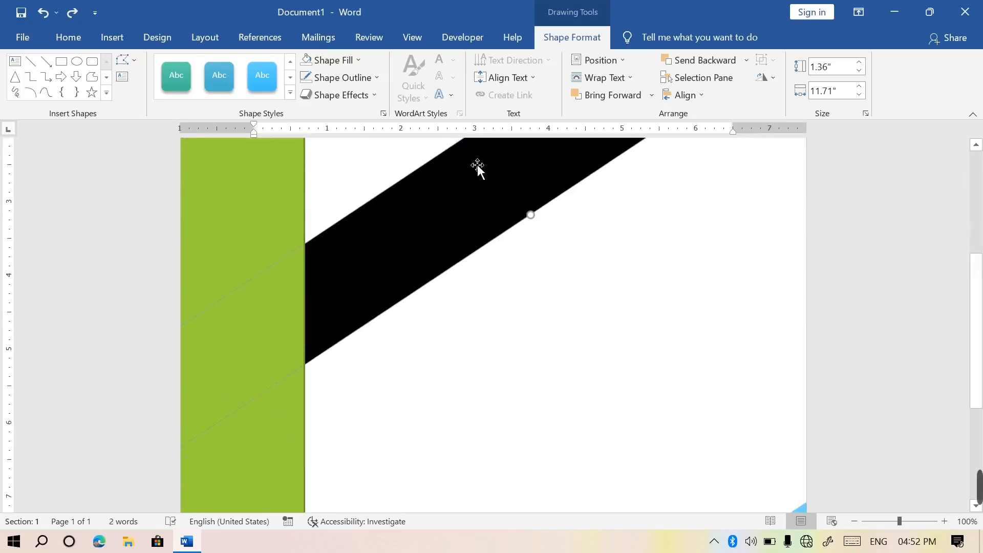
drag(477, 164, 555, 413)
drag(978, 320, 979, 364)
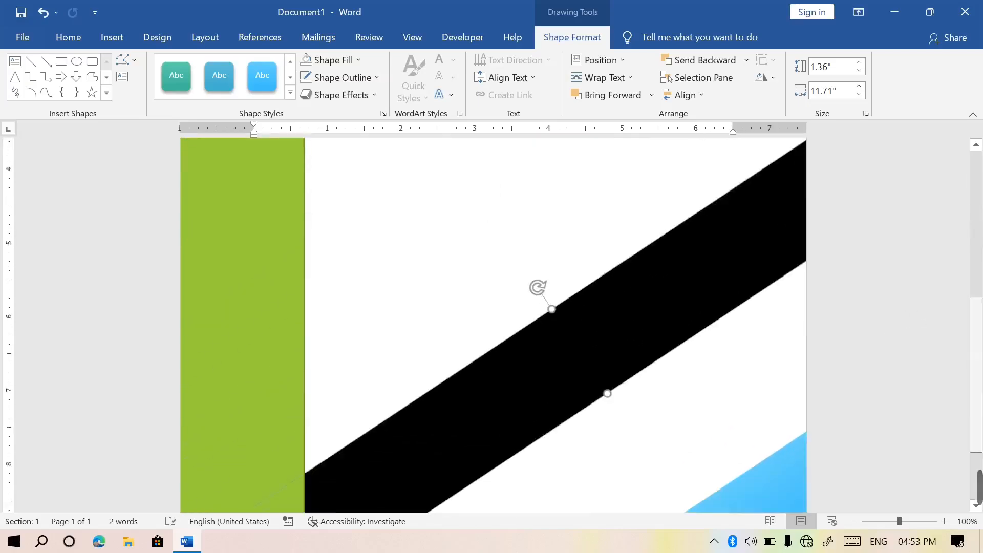
scroll(674, 347, down, 3)
drag(548, 233, 773, 483)
scroll(879, 313, up, 7)
scroll(879, 313, down, 7)
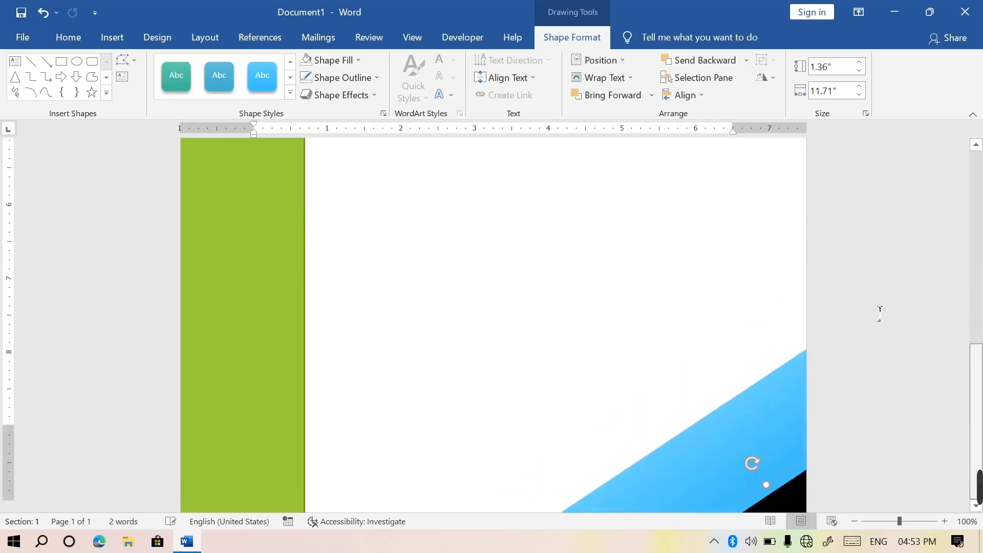
key(ctrl+p)
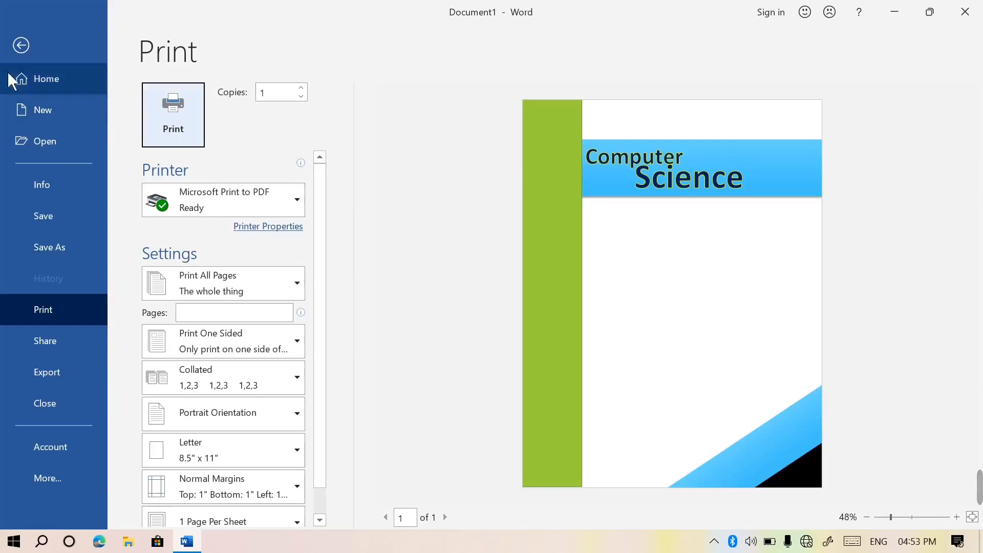
click(14, 54)
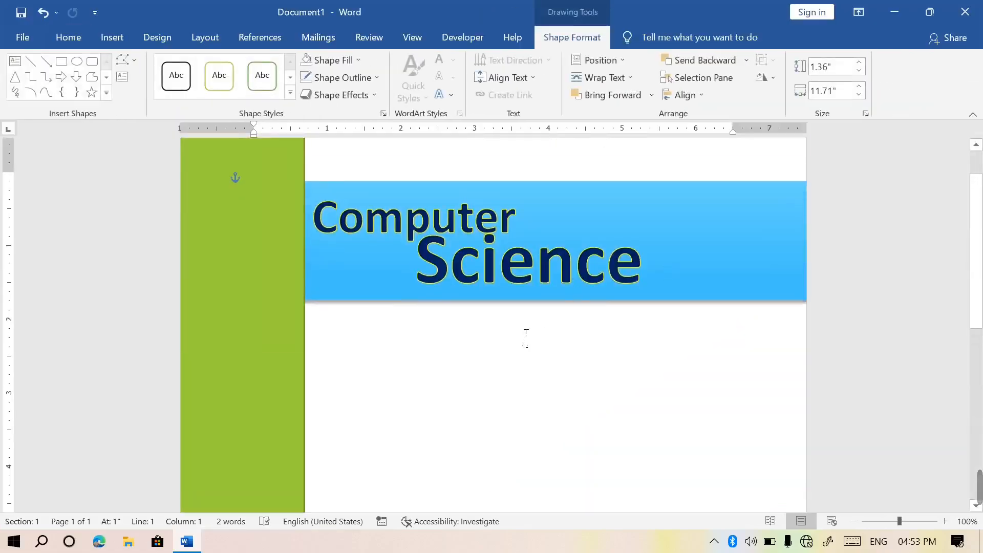
Save the entire cover design to the Cover Pages gallery as "my cover" in the General category.
key(ctrl+a)
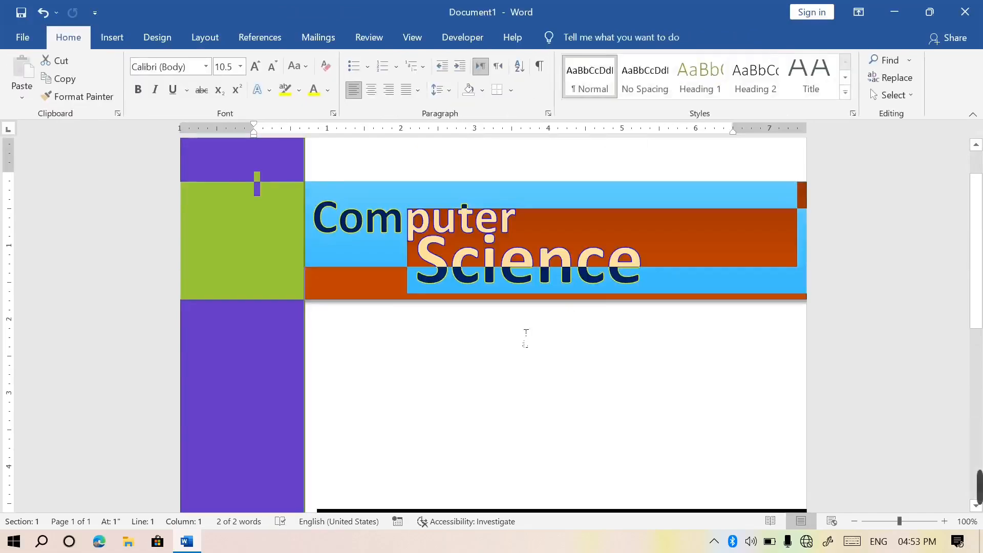
click(112, 38)
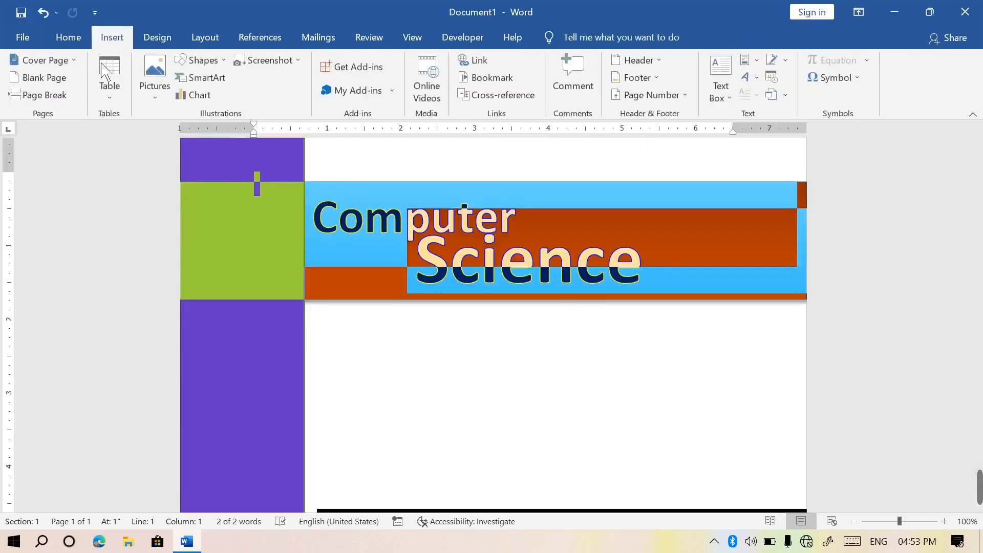
click(46, 61)
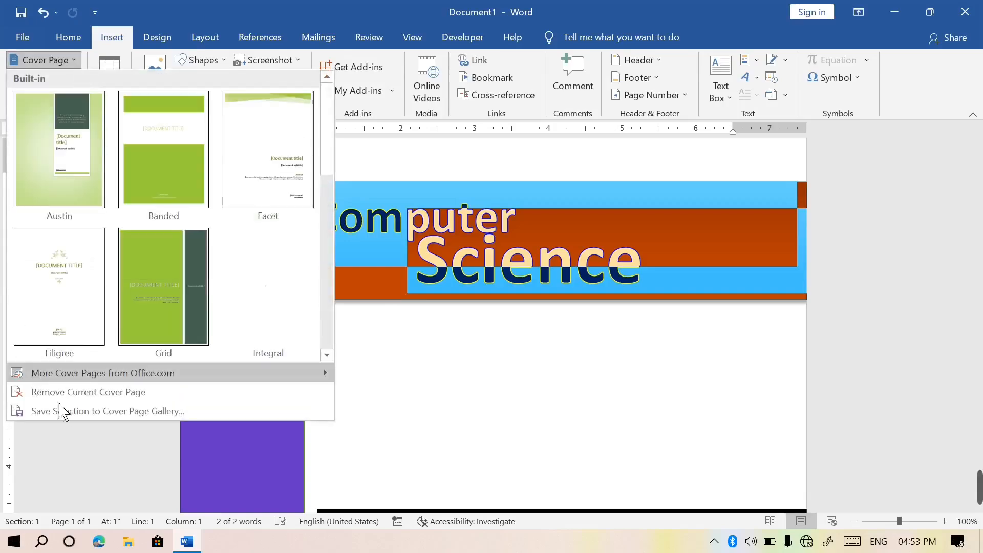
click(121, 412)
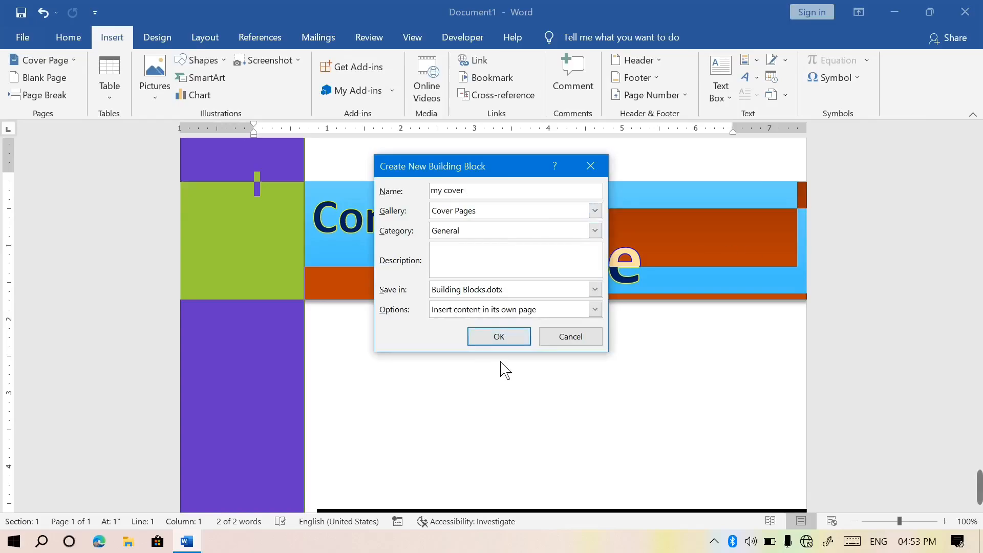
click(505, 338)
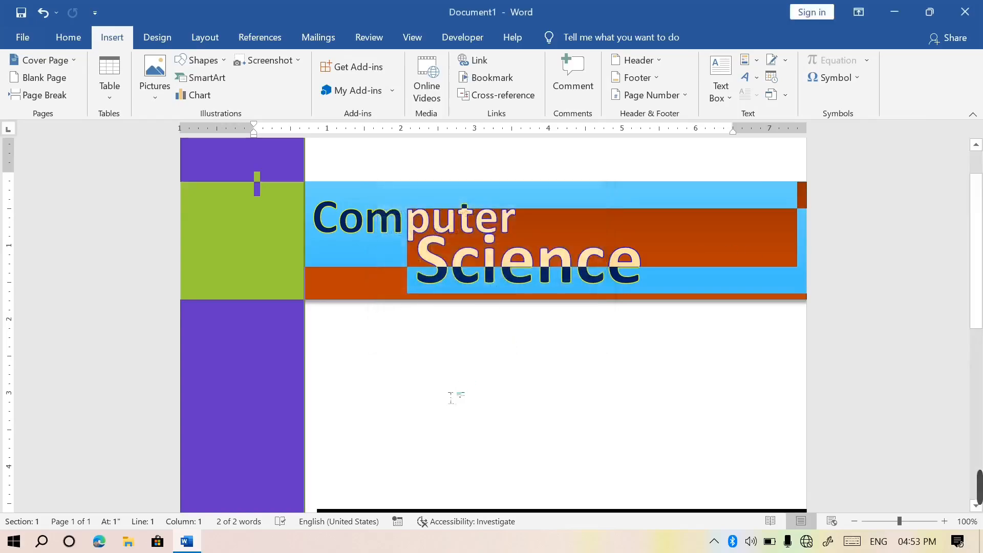
Create a new blank document and look for the saved "my cover" design among its cover pages.
key(ctrl+n)
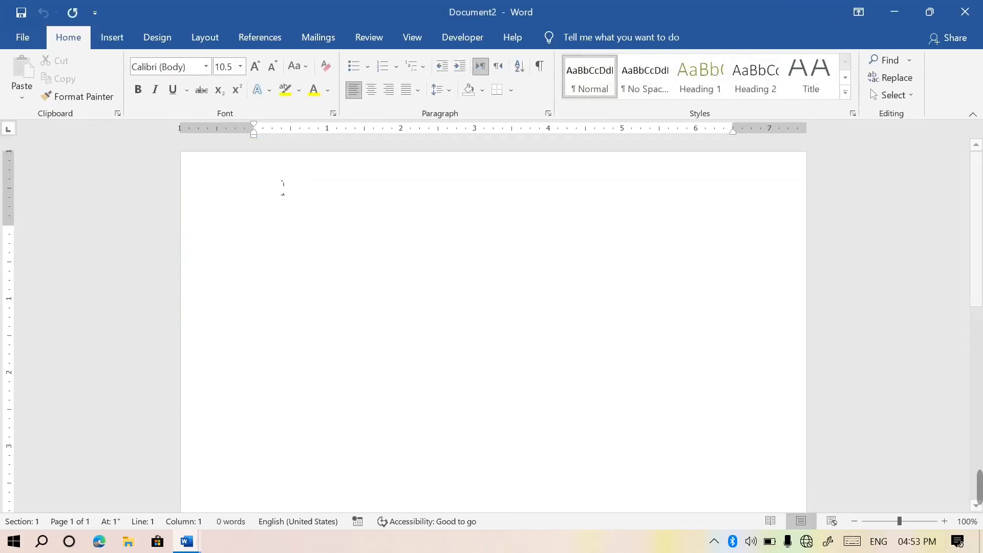
click(112, 39)
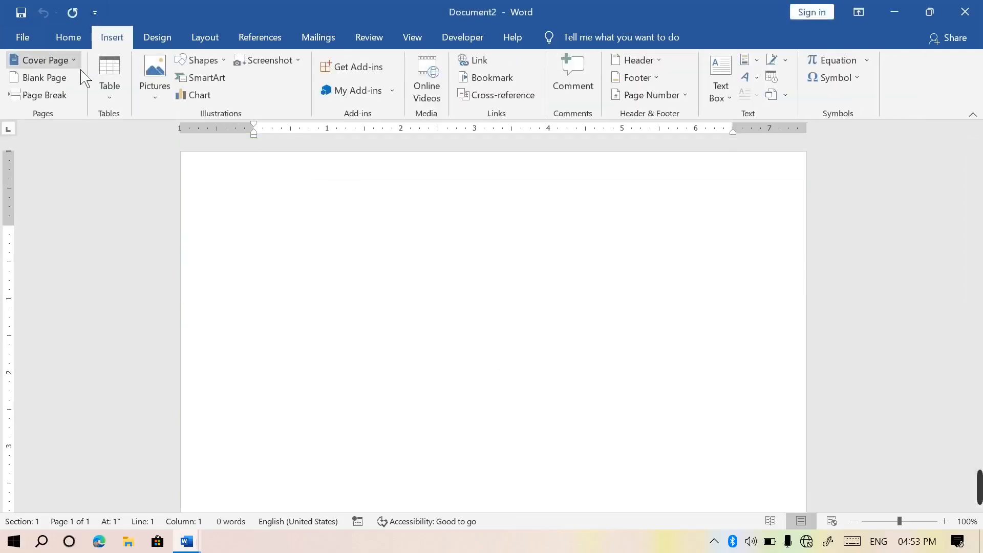
click(80, 68)
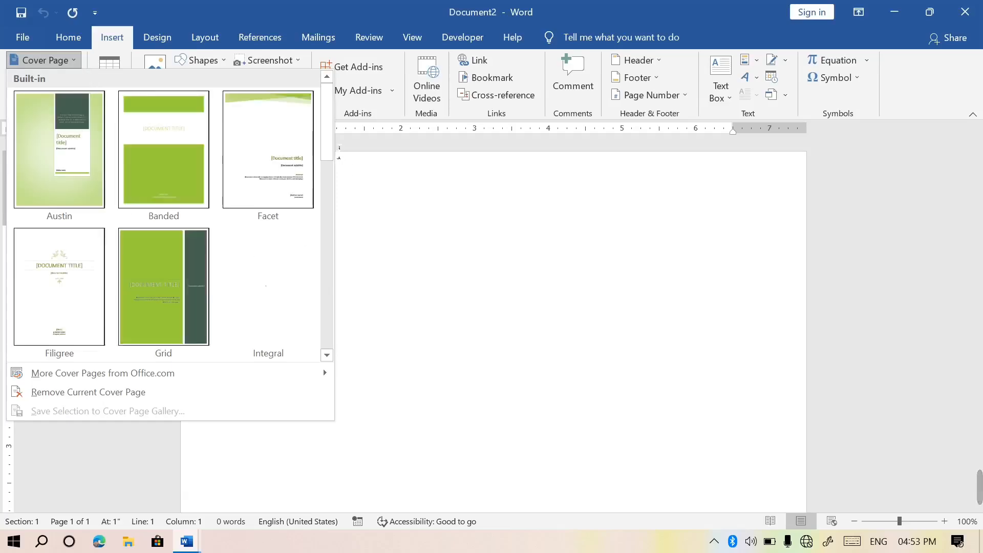
drag(330, 146, 340, 361)
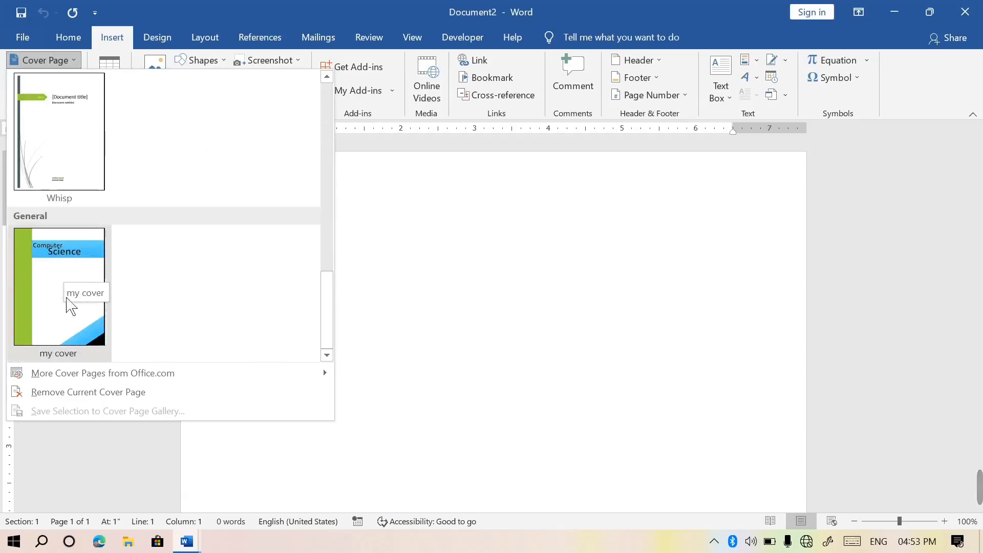
click(467, 276)
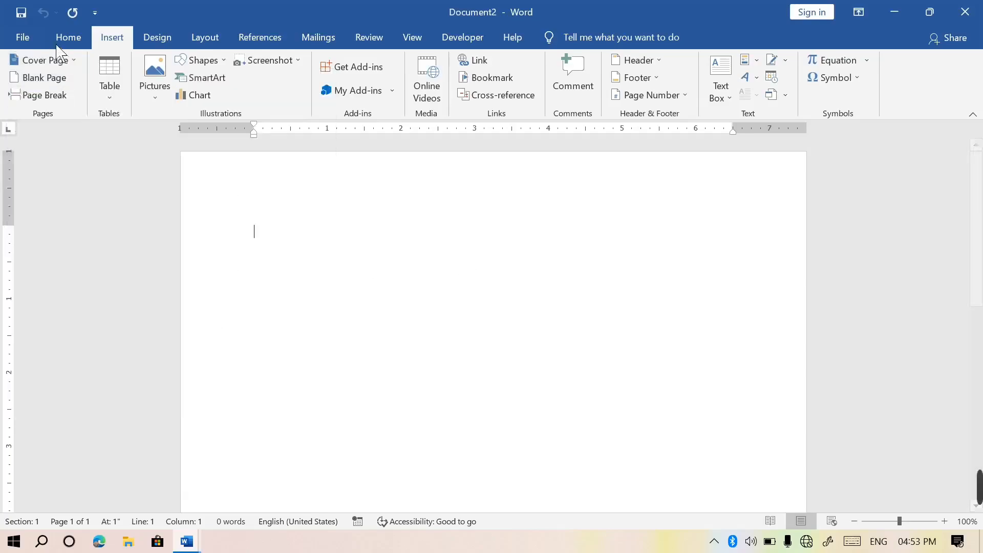
click(45, 60)
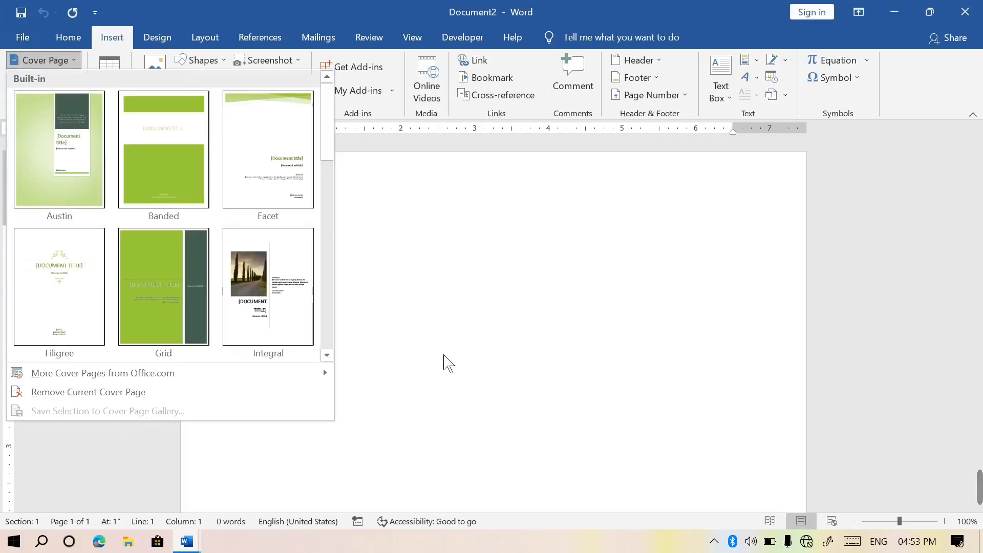
click(445, 361)
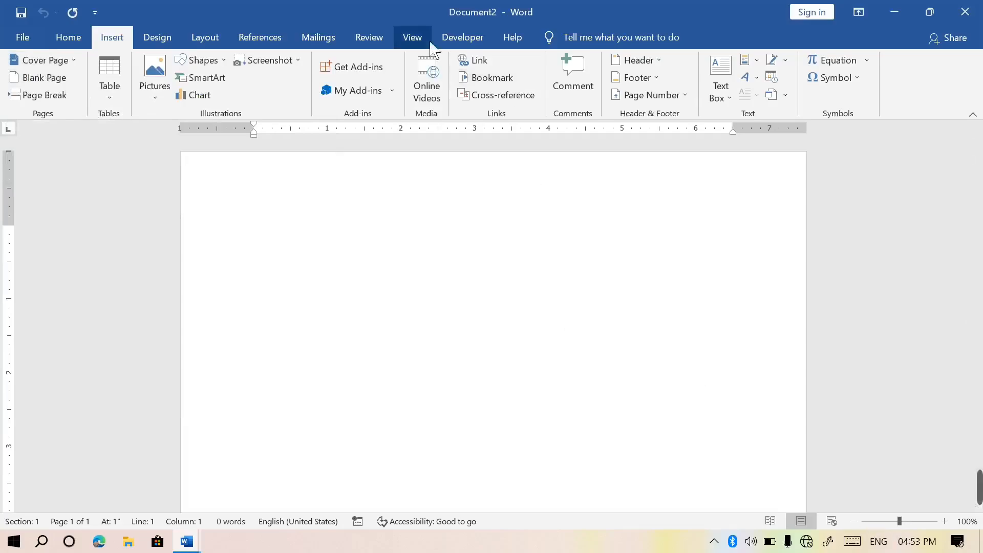
Set the document view to show multiple pages.
click(461, 39)
click(423, 45)
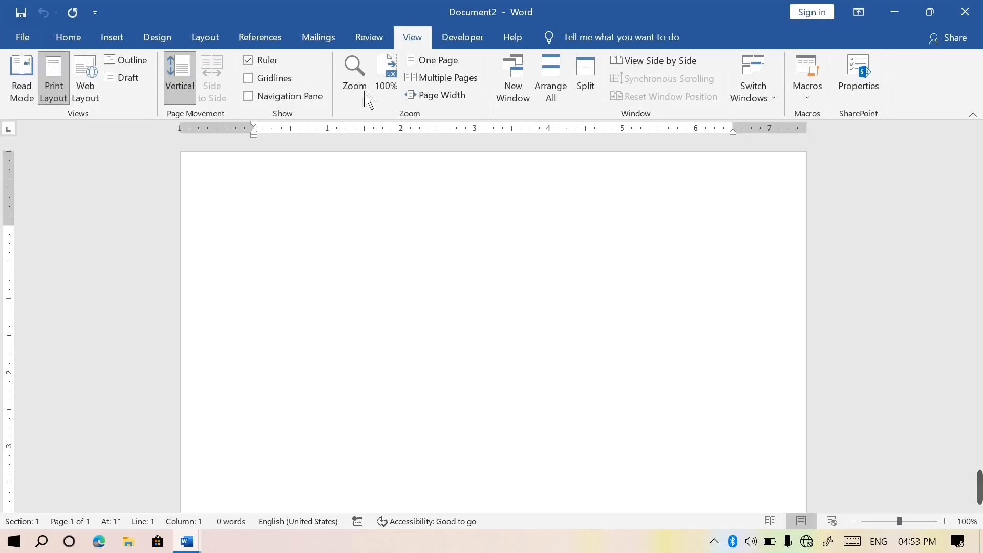
click(450, 82)
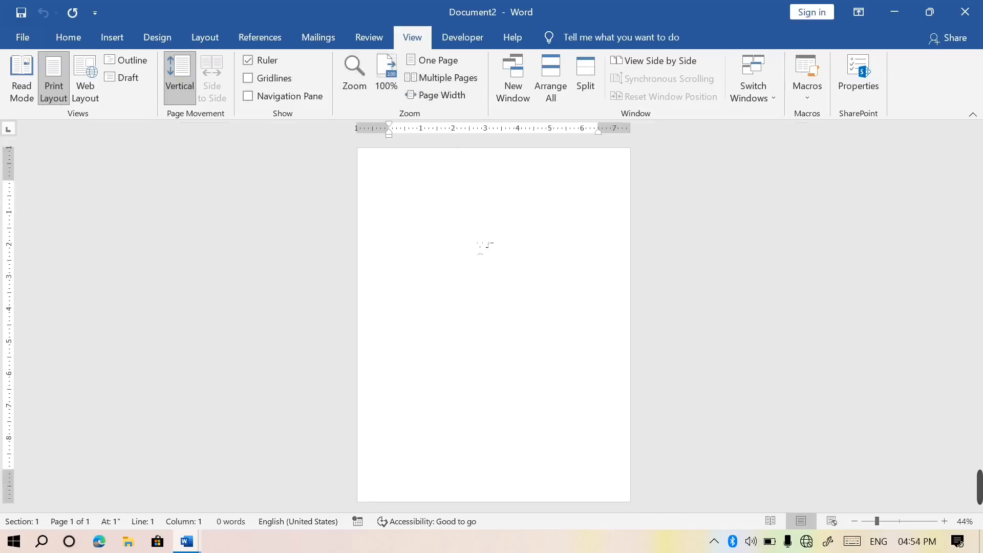
Generate sample paragraphs with =rand() and remove the empty line after them.
text(=rand)
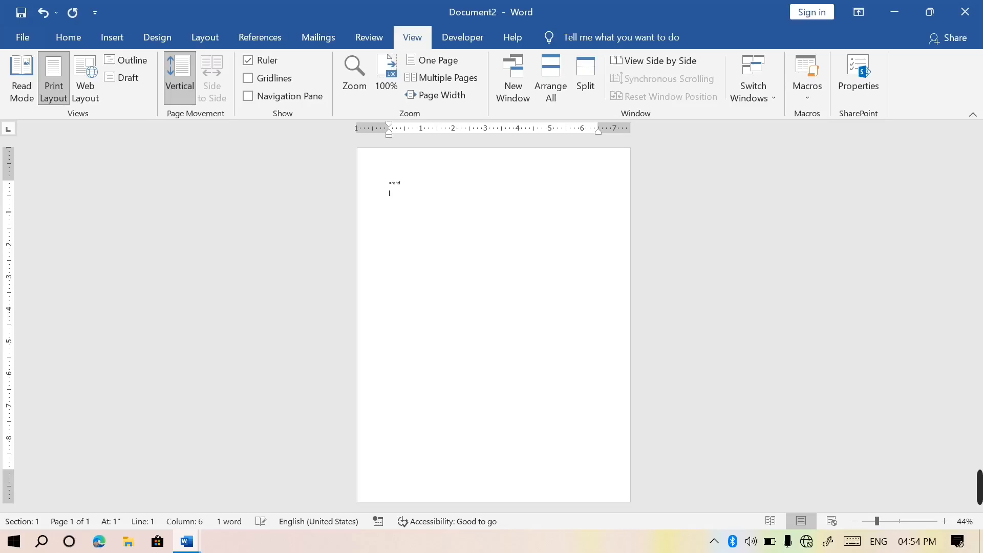
key(BackSpace)
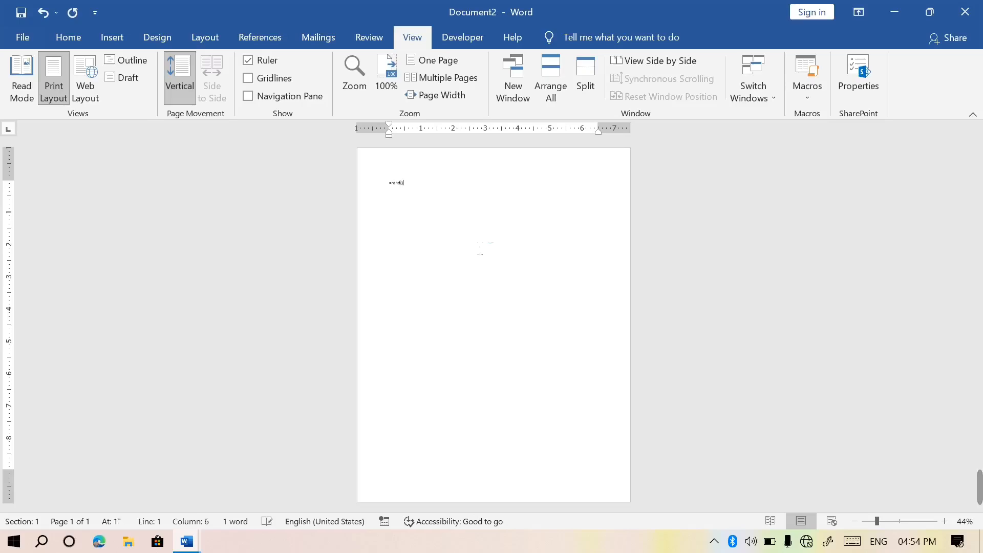
text(())
key(Return)
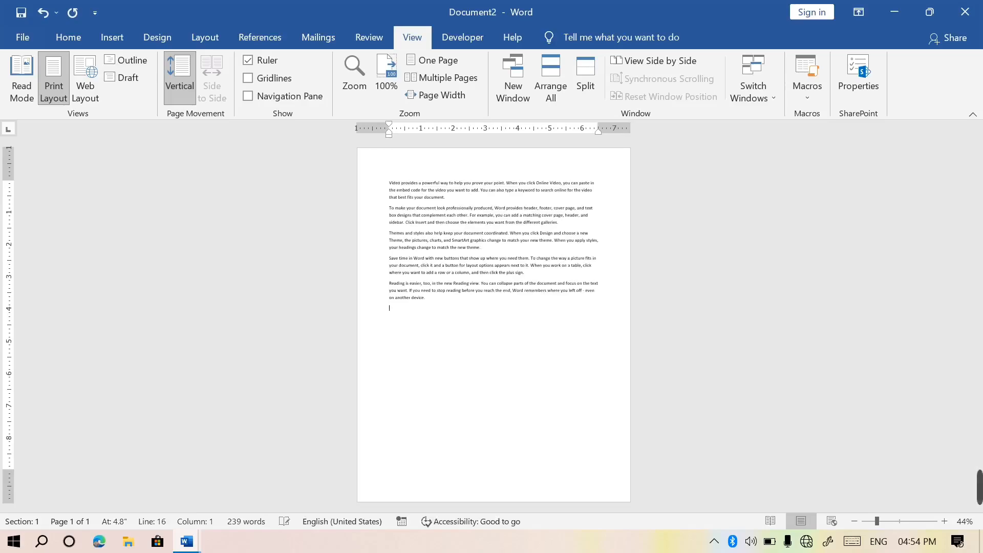
key(BackSpace)
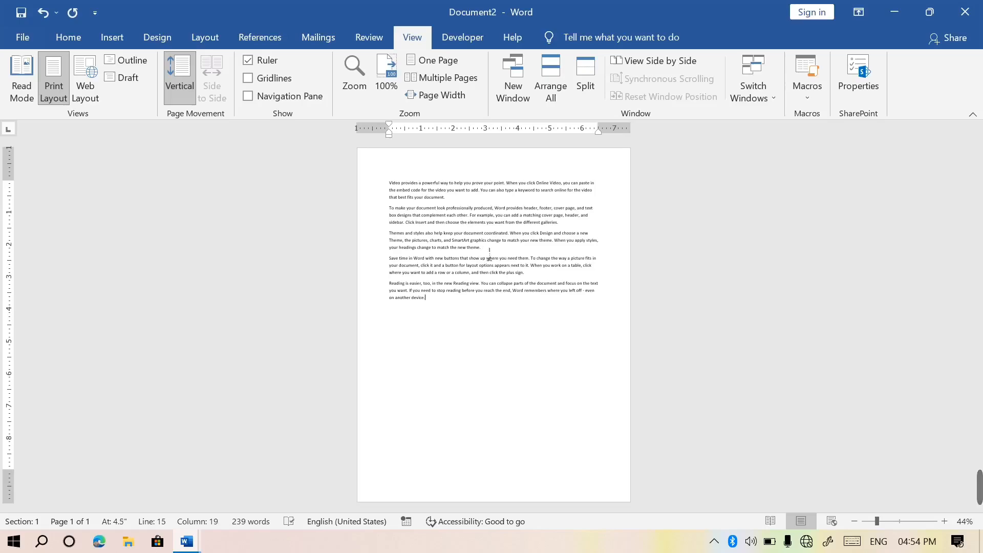
Insert a page break after the sample text and generate one paragraph of random text on the second page.
key(ctrl+Return)
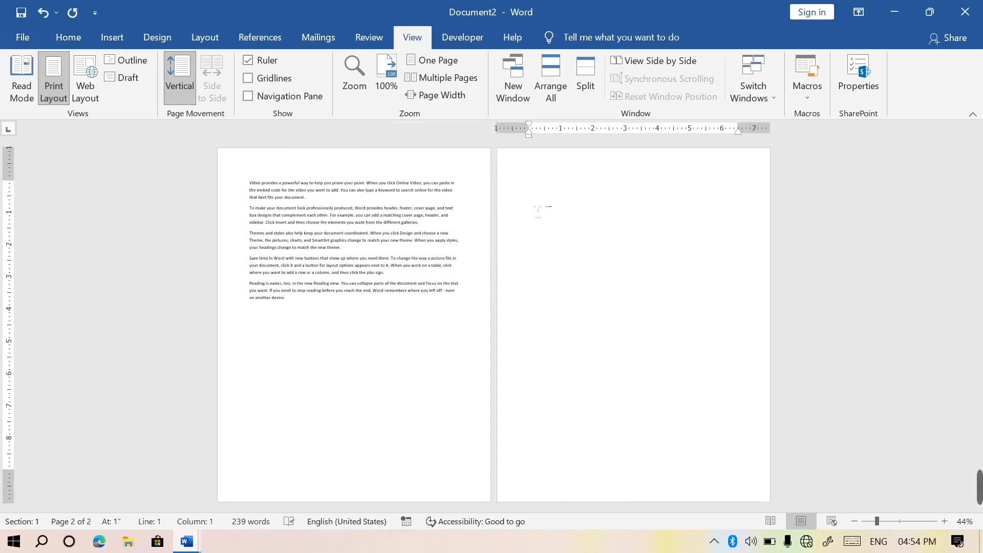
text(=)
key(BackSpace)
key(BackSpace)
key(Return)
triple_click(571, 201)
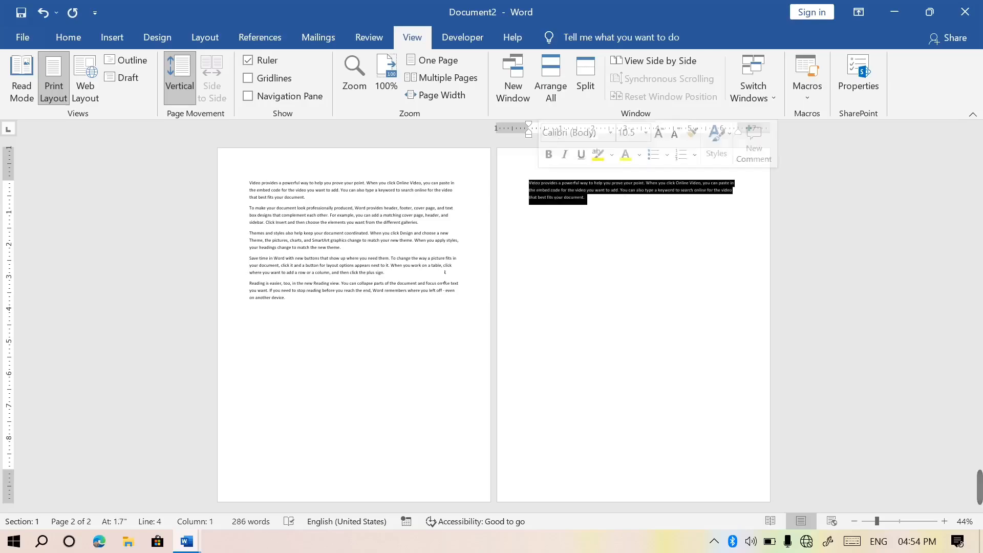
Insert a blank page after the text on the first page, ahead of the second page's paragraph.
click(445, 274)
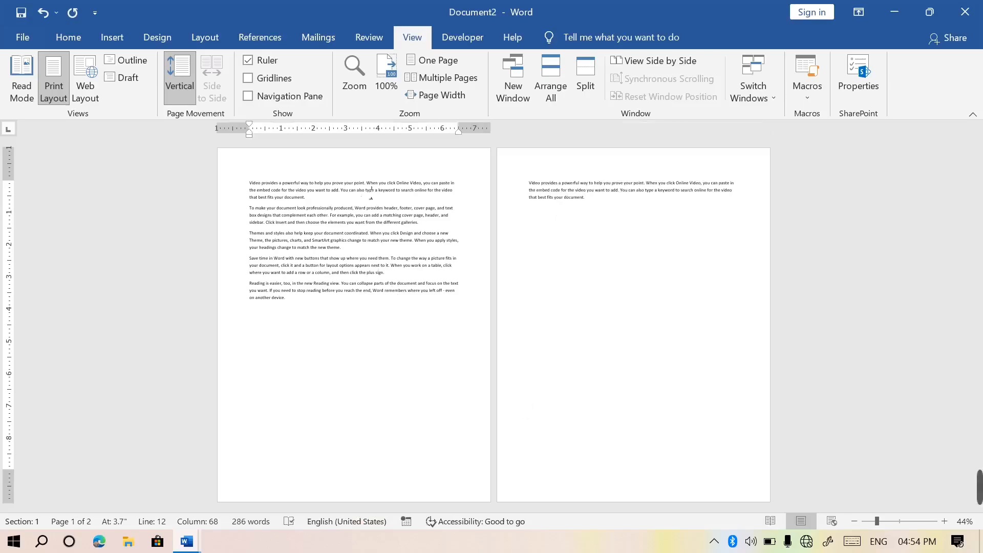
click(130, 39)
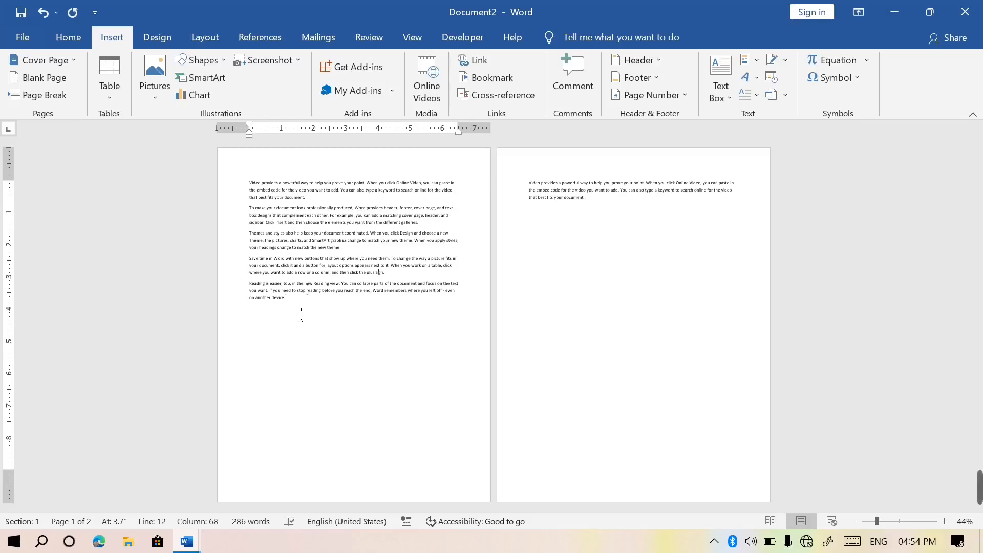
click(301, 313)
click(46, 78)
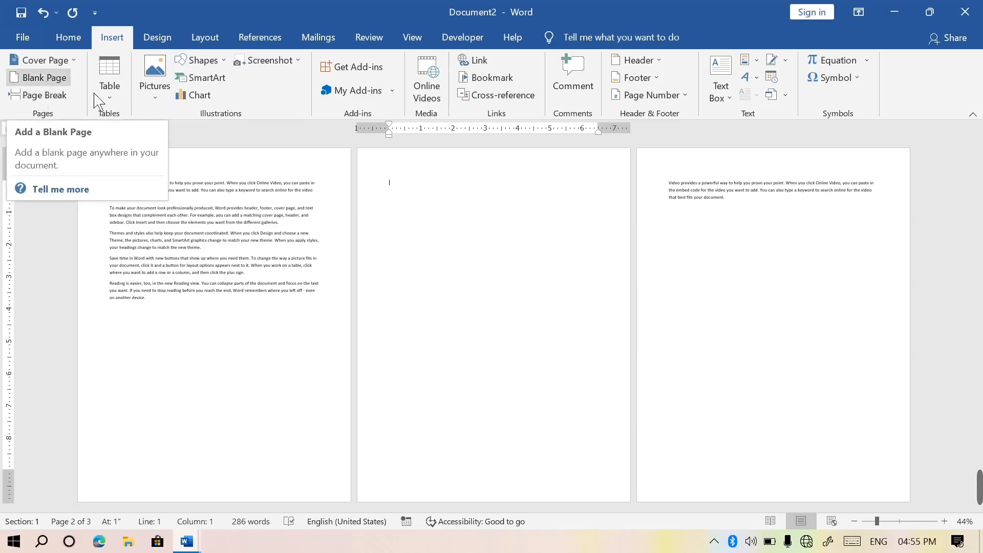
Undo the blank page and the second page's generated paragraph, and delete the leftover formula text and page break.
key(ctrl+z)
key(ctrl+z)
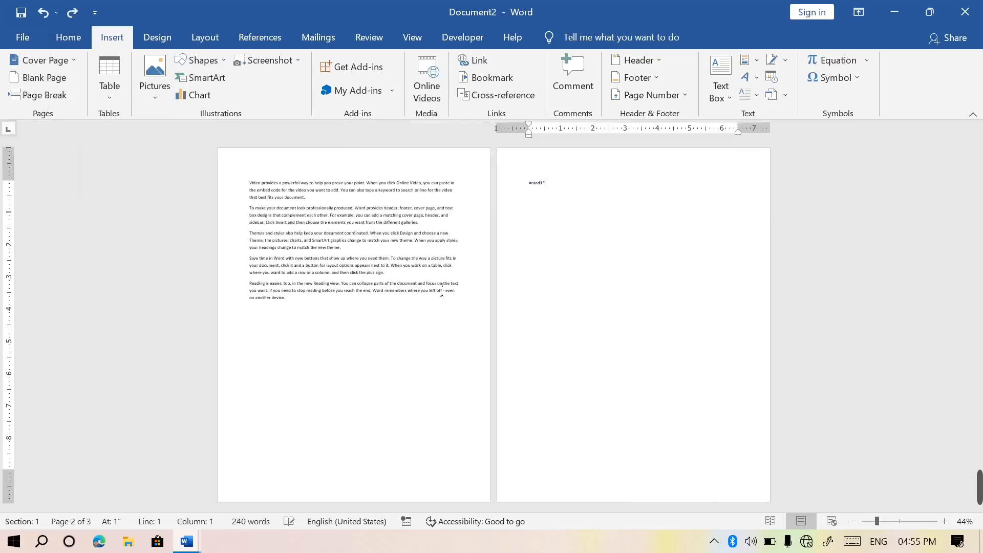
key(BackSpace)
key(BackSpace)
key(BackSpace)
key(BackSpace)
key(BackSpace)
key(BackSpace)
key(BackSpace)
key(BackSpace)
key(BackSpace)
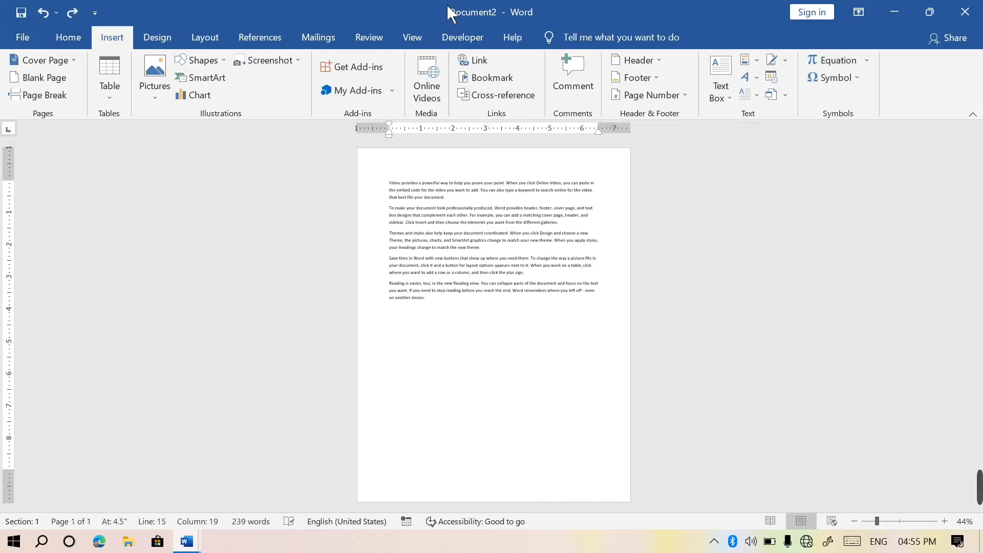
Zoom the document to page width and return to the beginning of the sample text.
click(417, 43)
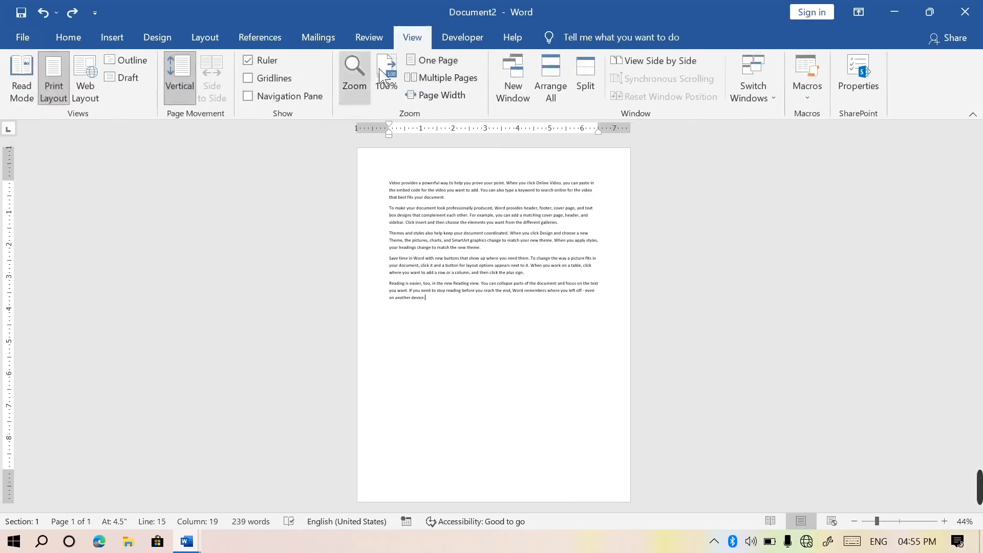
click(435, 95)
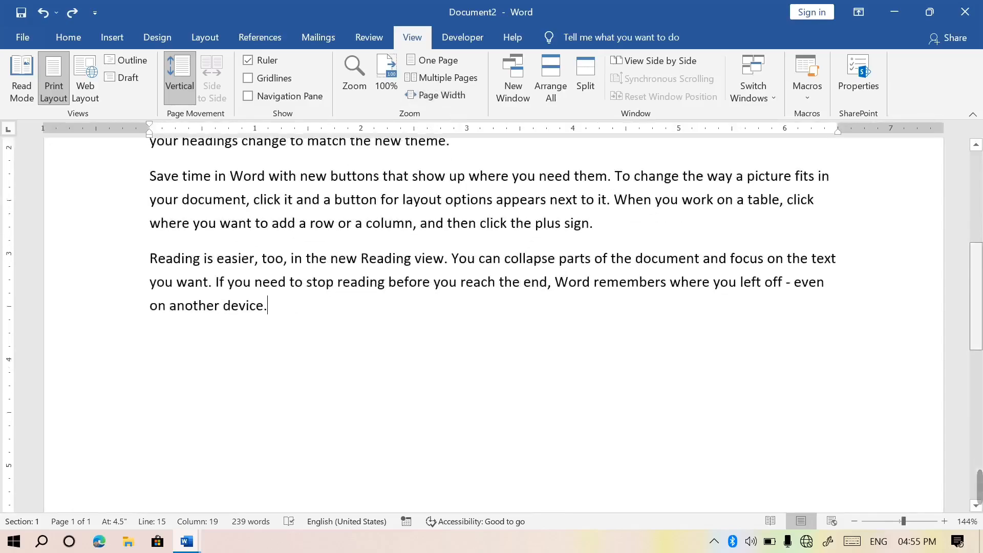
scroll(752, 336, up, 5)
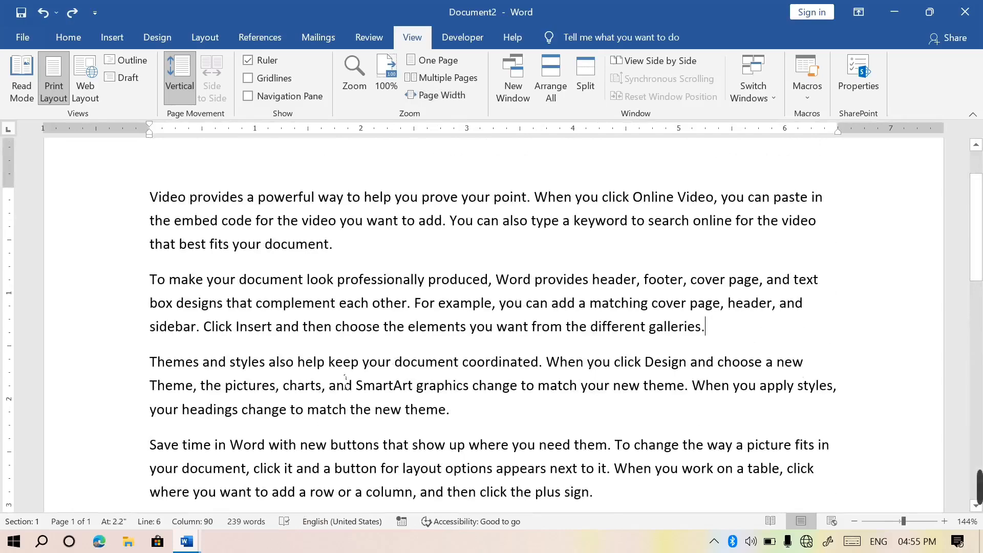
Color the text of the first two sample paragraphs yellow and the third paragraph red.
drag(718, 330, 70, 171)
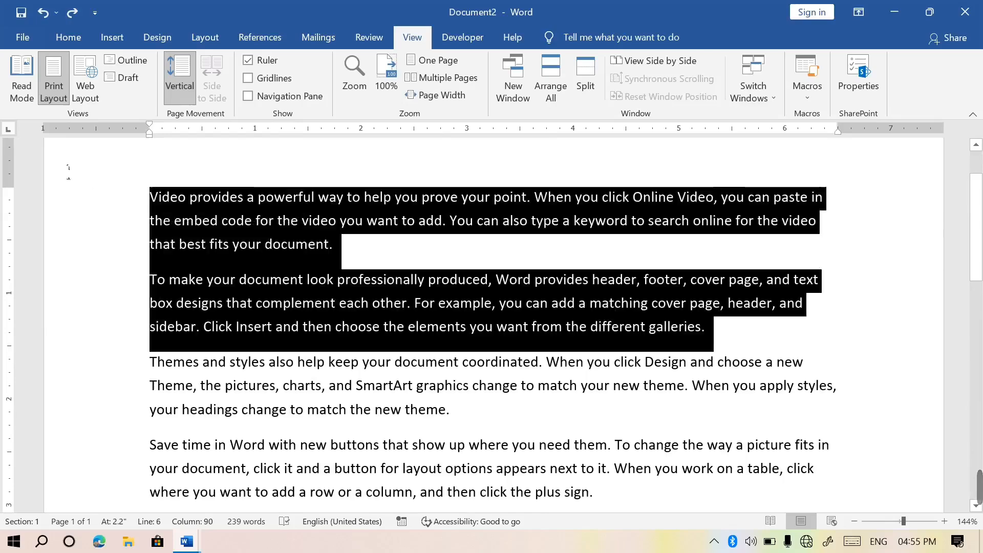
click(112, 38)
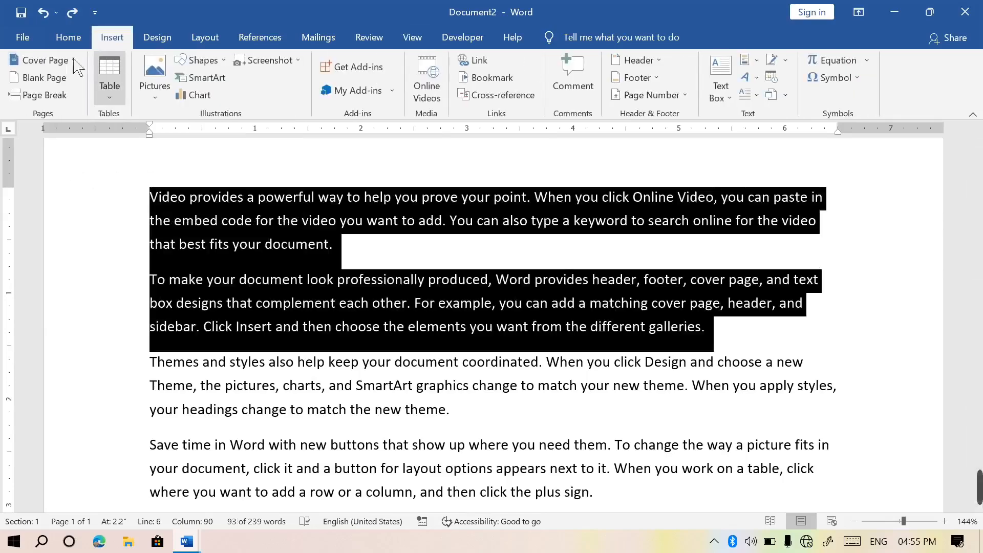
click(68, 38)
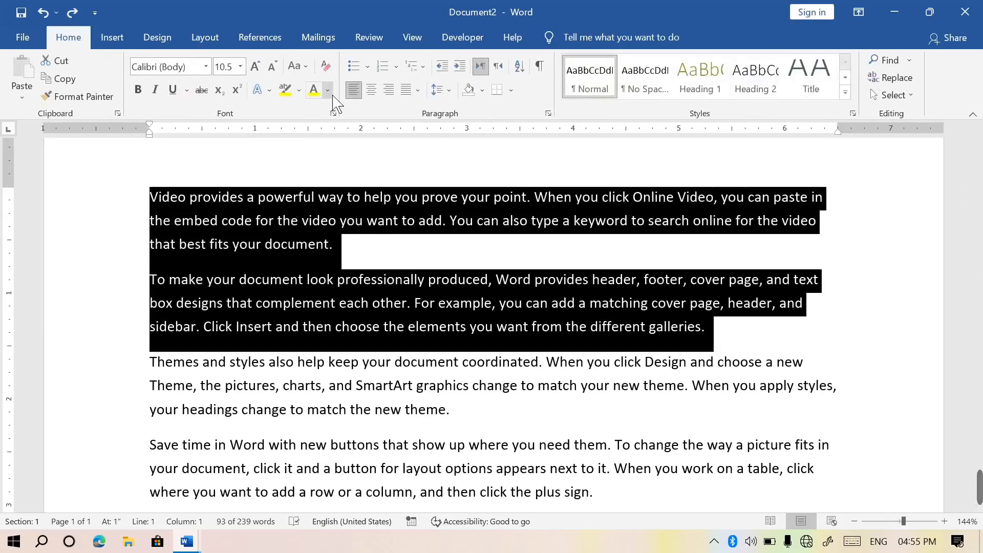
click(314, 90)
drag(453, 409, 174, 375)
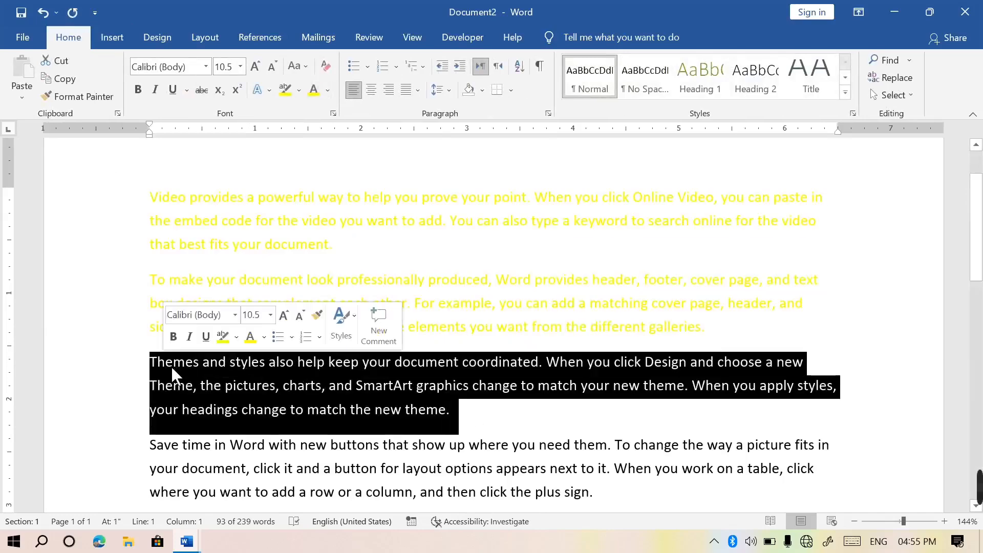
click(327, 90)
click(327, 230)
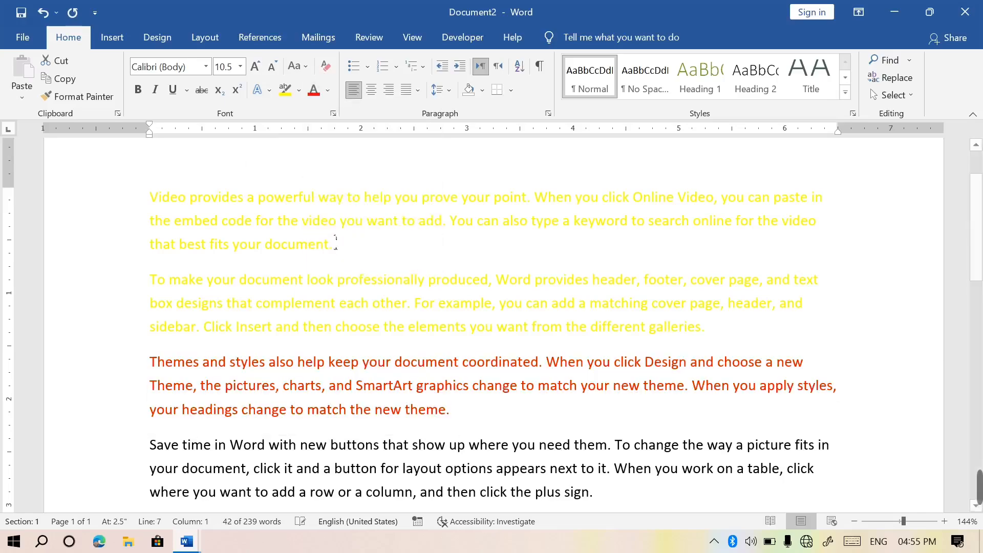
Insert a page break between the second yellow paragraph and the red paragraph, and undo and redo it to compare the layout.
click(719, 342)
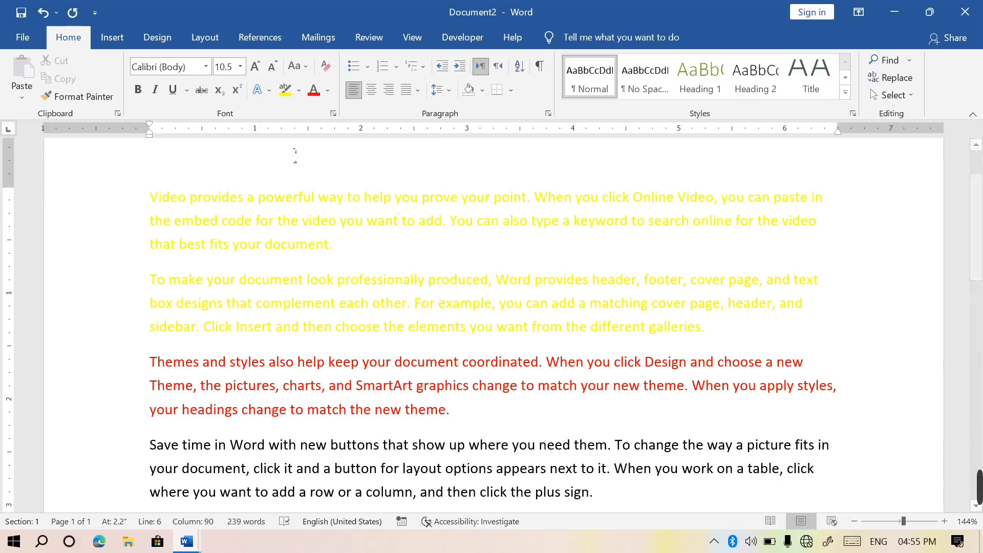
click(113, 45)
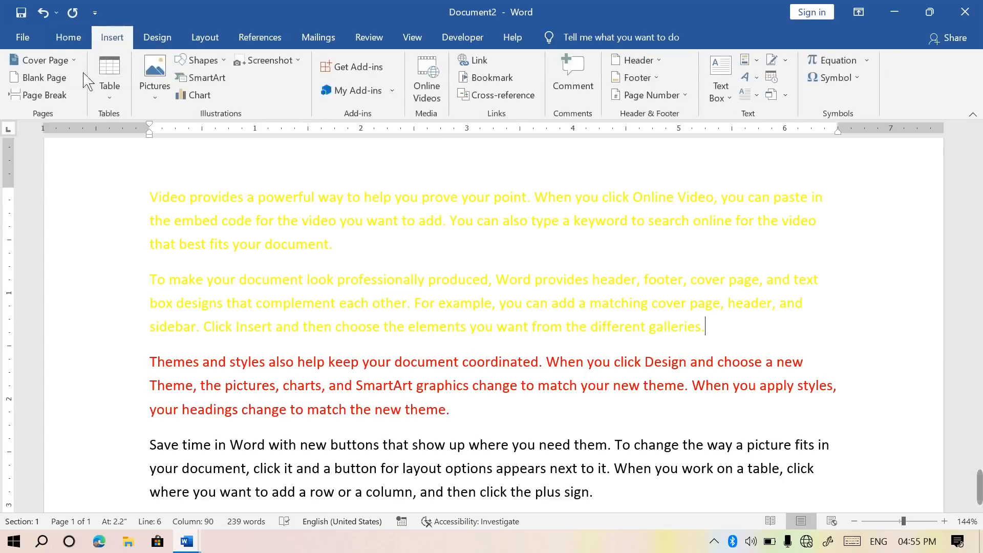
click(41, 102)
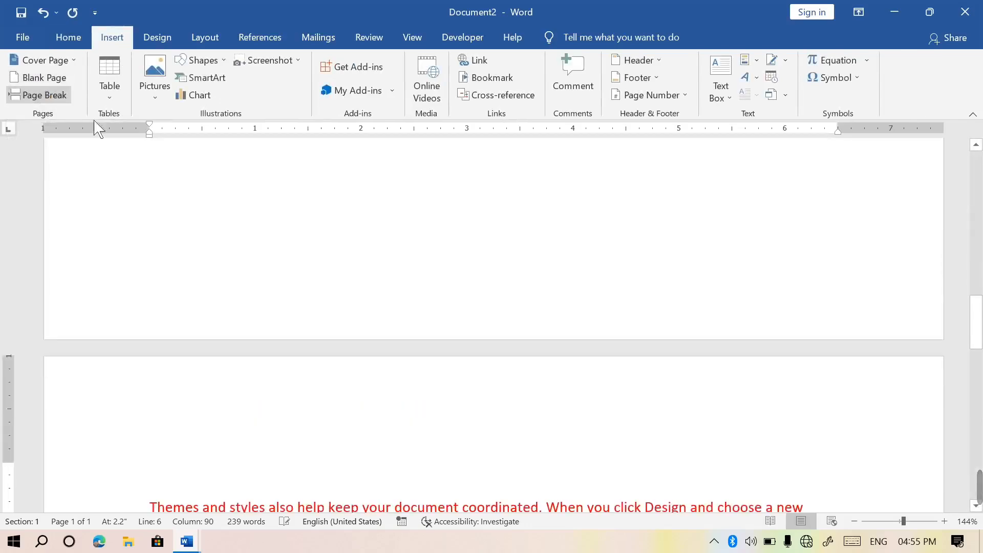
mouse_move(976, 322)
mouse_down()
mouse_move(978, 359)
mouse_move(978, 330)
mouse_up()
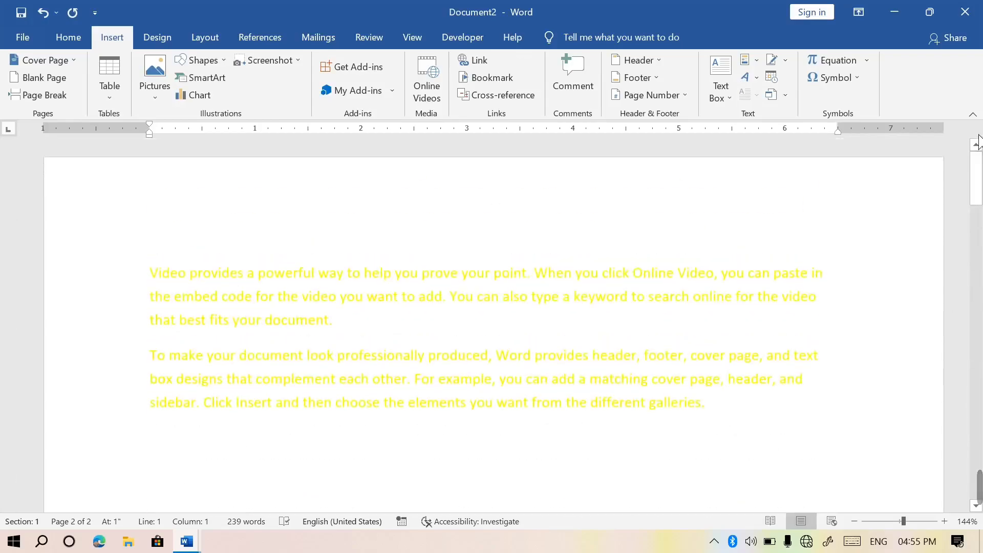
key(ctrl+z)
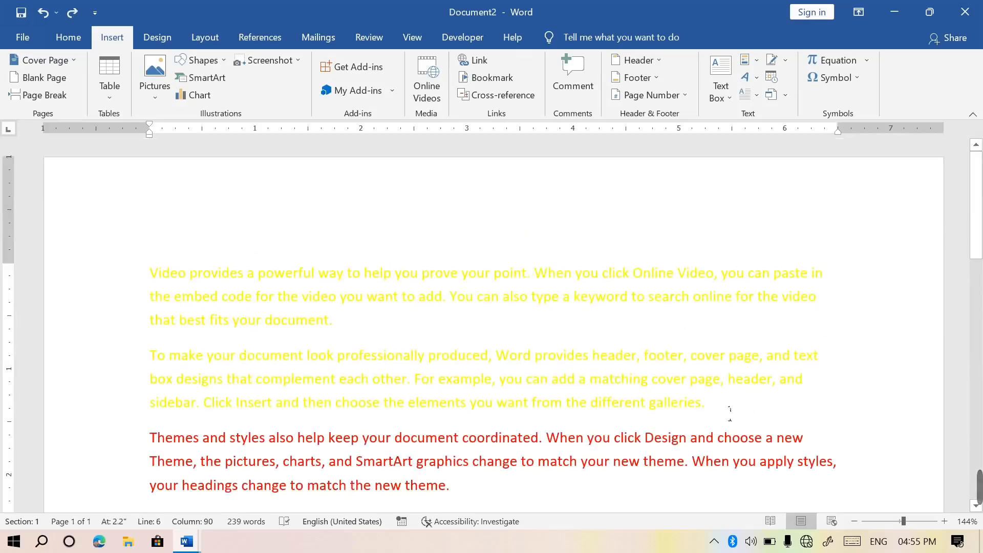
key(ctrl+y)
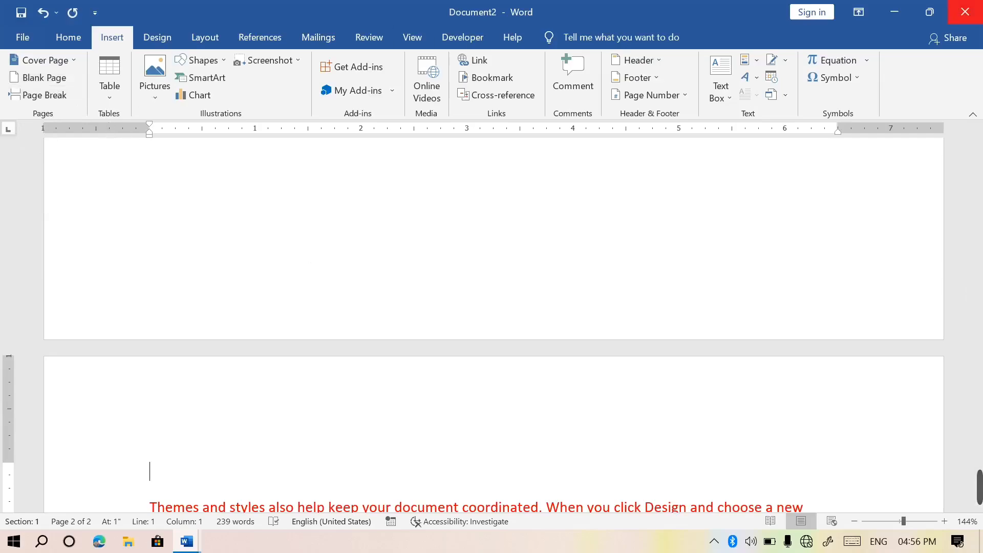
Close the document without saving its changes.
click(965, 11)
click(497, 314)
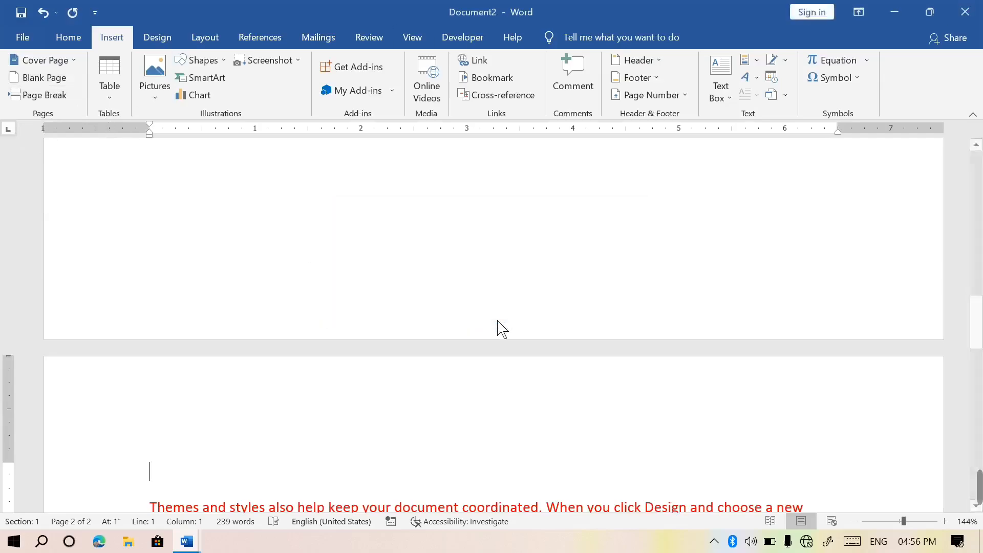